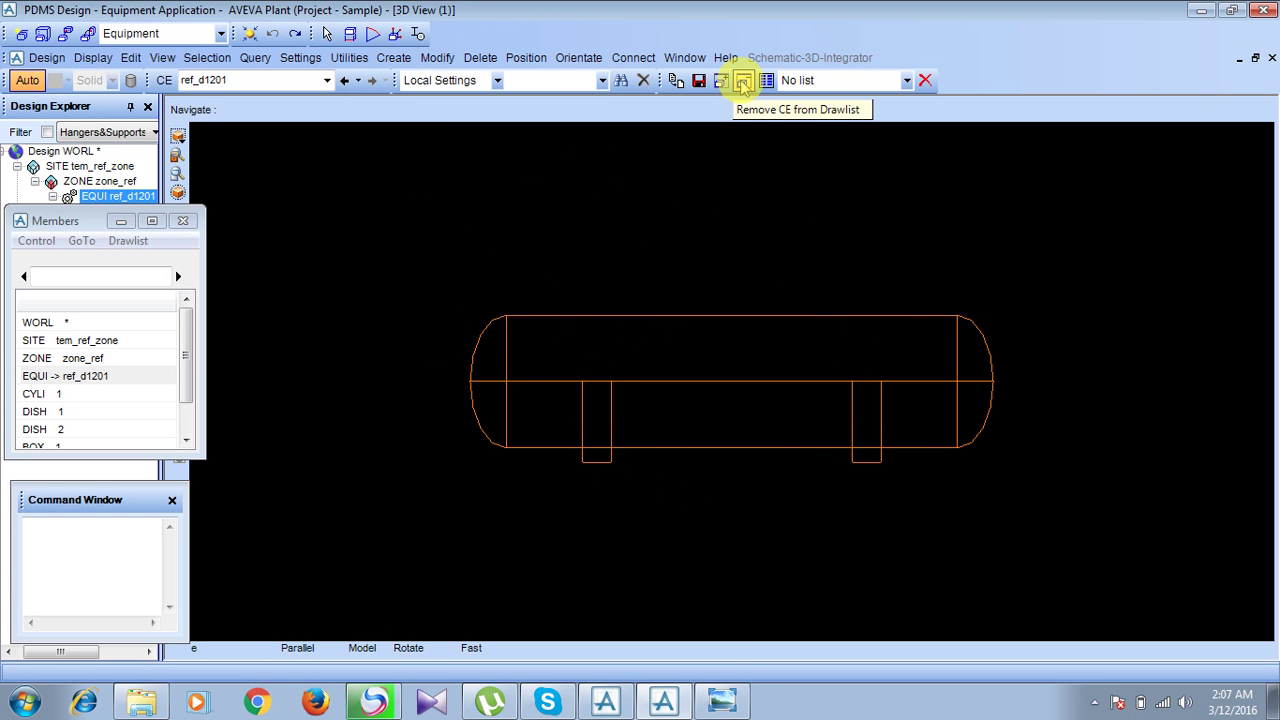
# Remove ref_d1201 from the 3D view, select it under tem_ref_zone / zone_ref, and add it back.
pyautogui.click(744, 84)
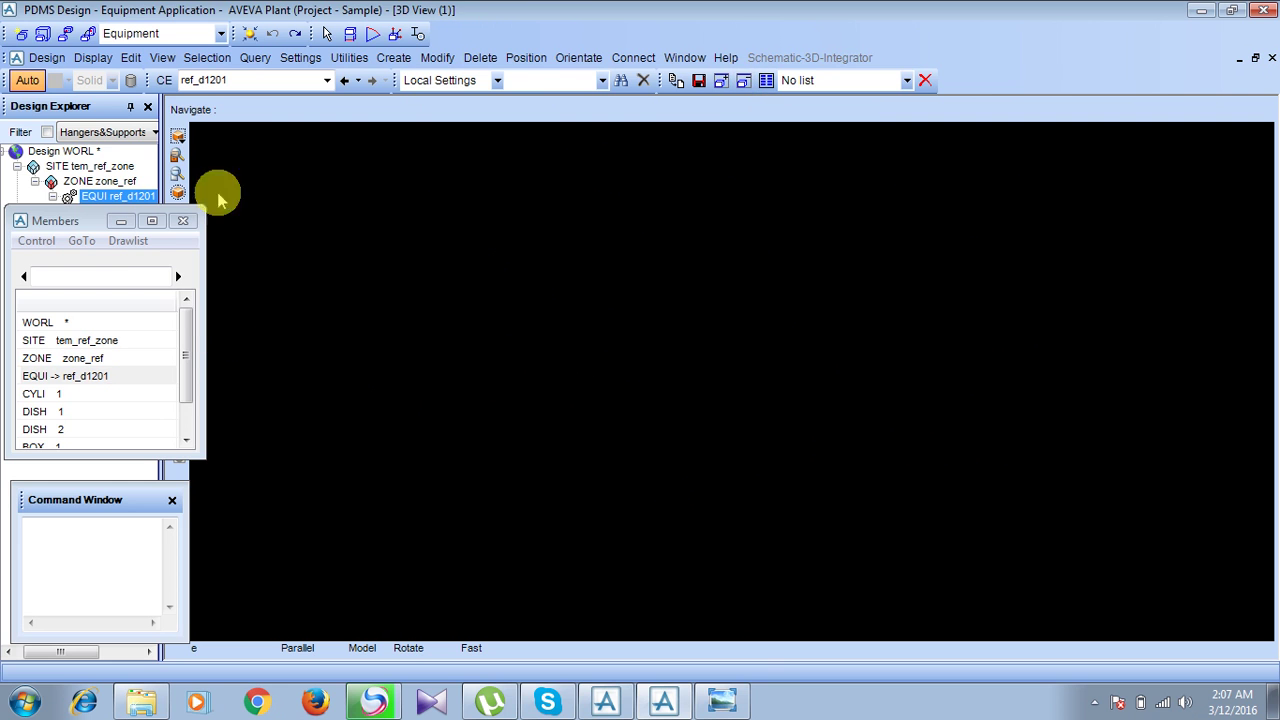
pyautogui.moveTo(44, 224); pyautogui.dragTo(57, 184)
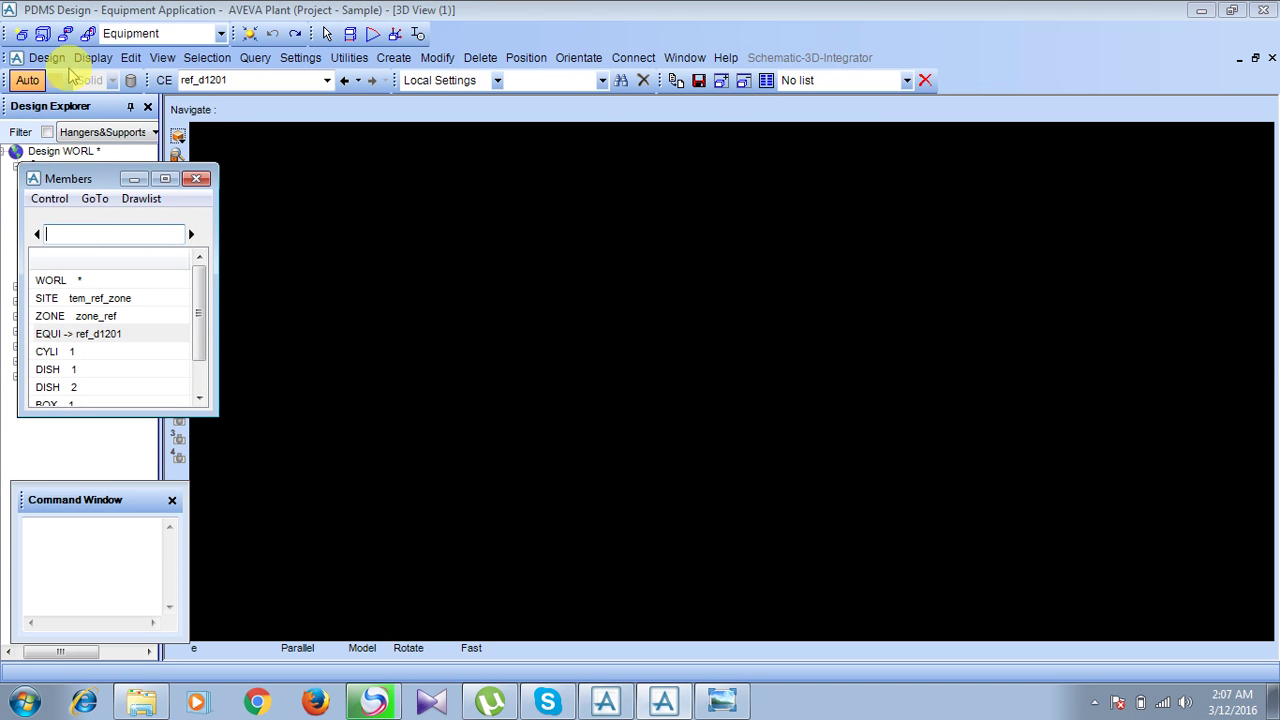
pyautogui.click(93, 57)
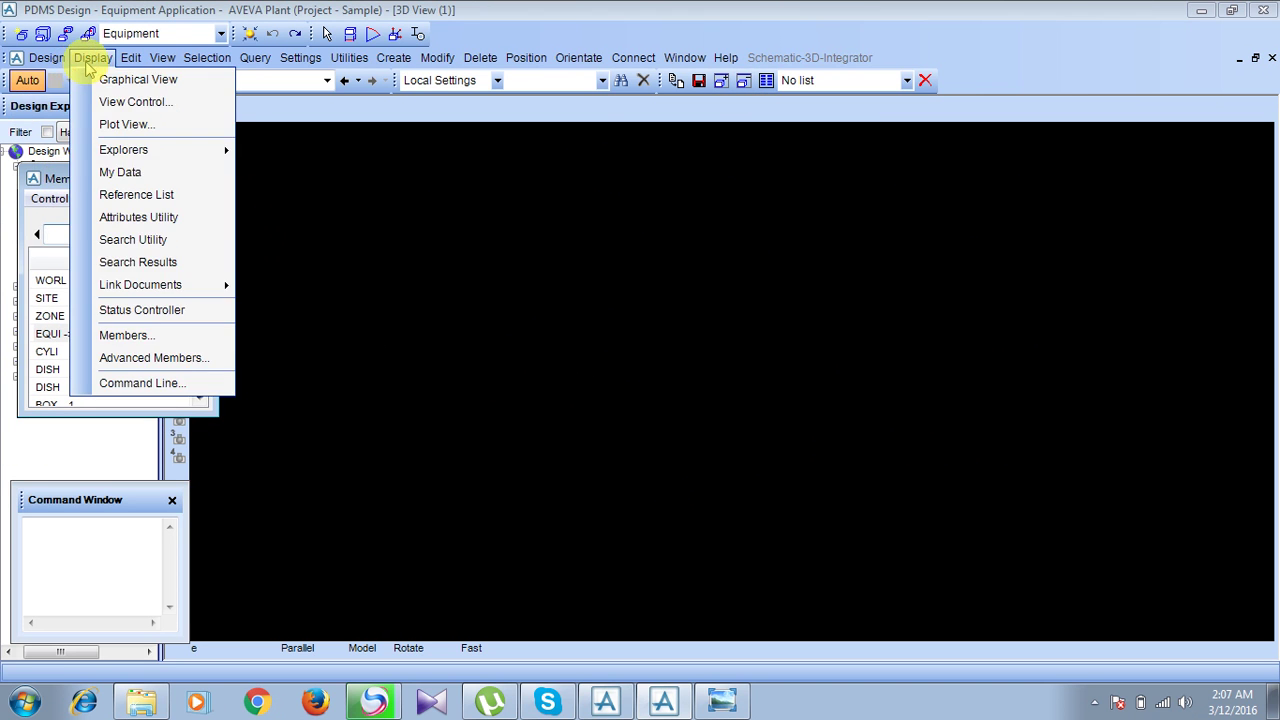
pyautogui.click(42, 176)
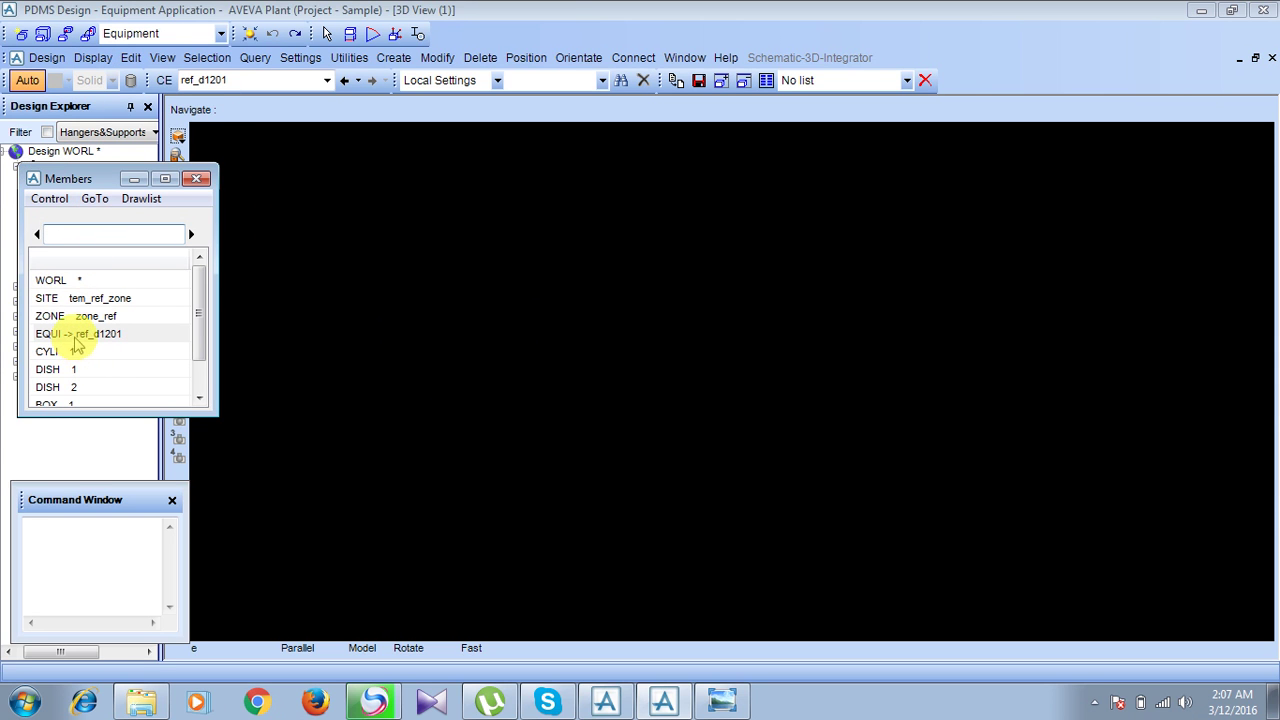
pyautogui.click(84, 298)
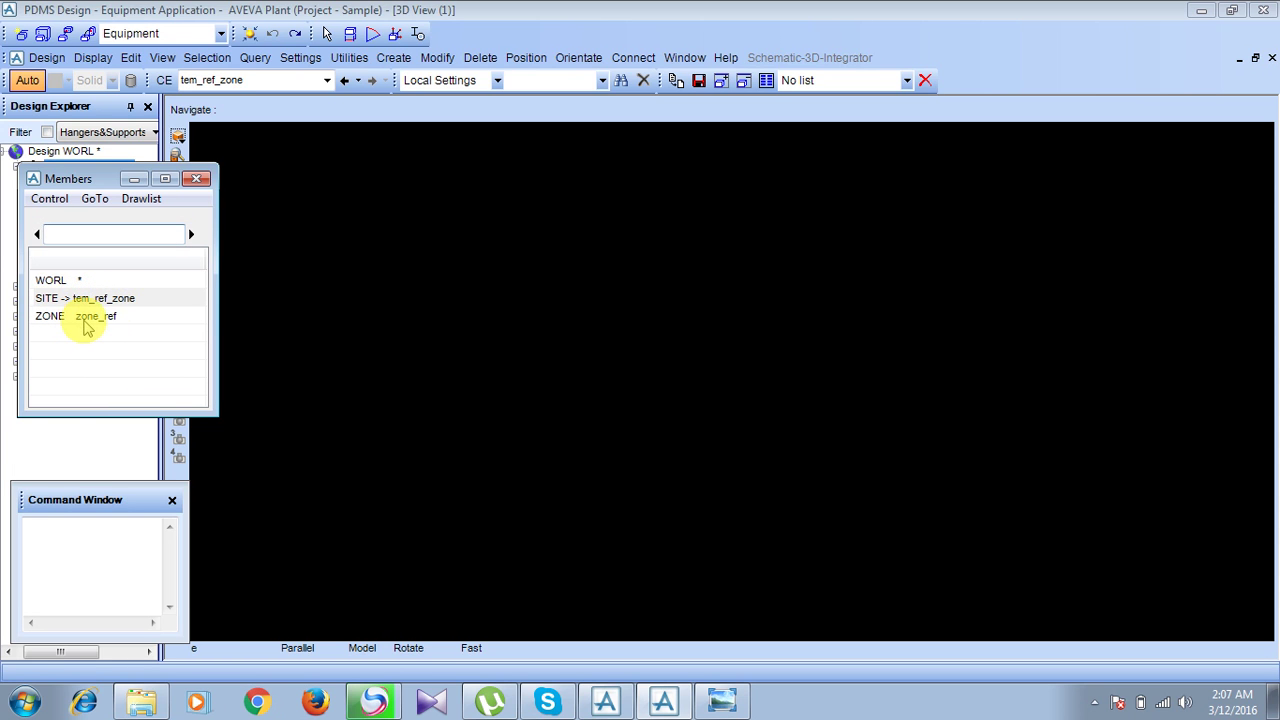
pyautogui.click(85, 320)
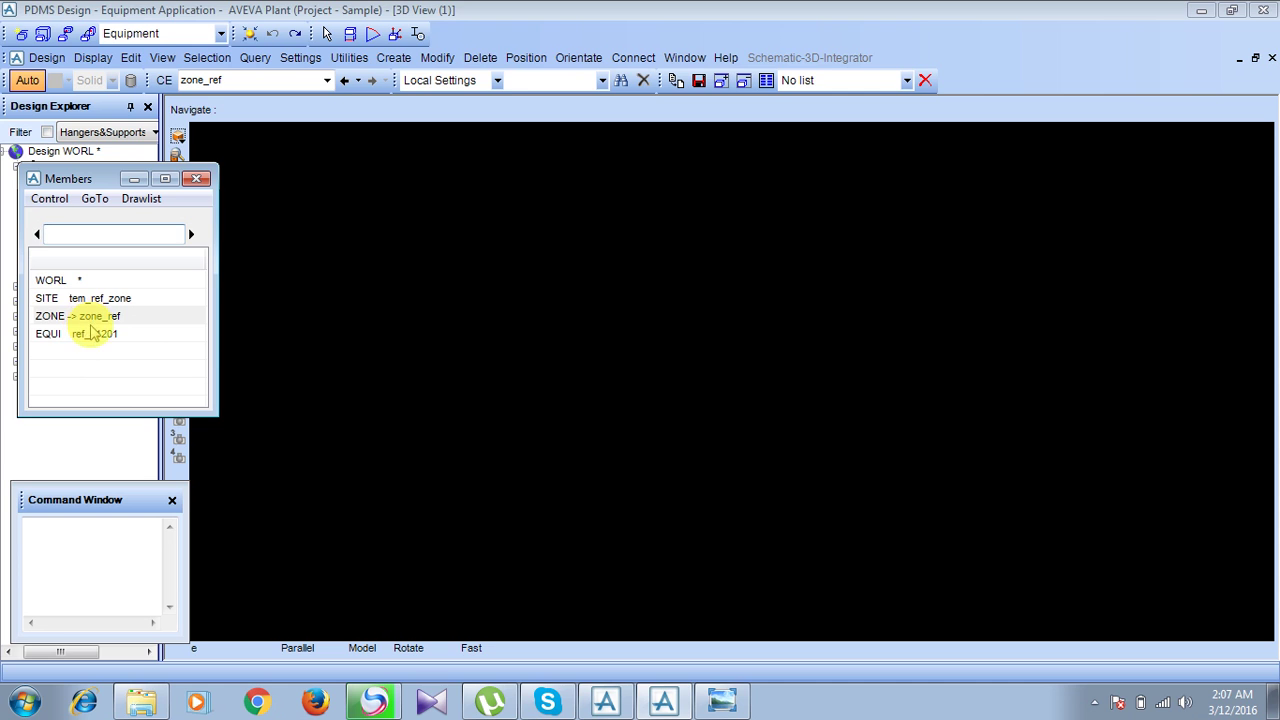
pyautogui.click(92, 338)
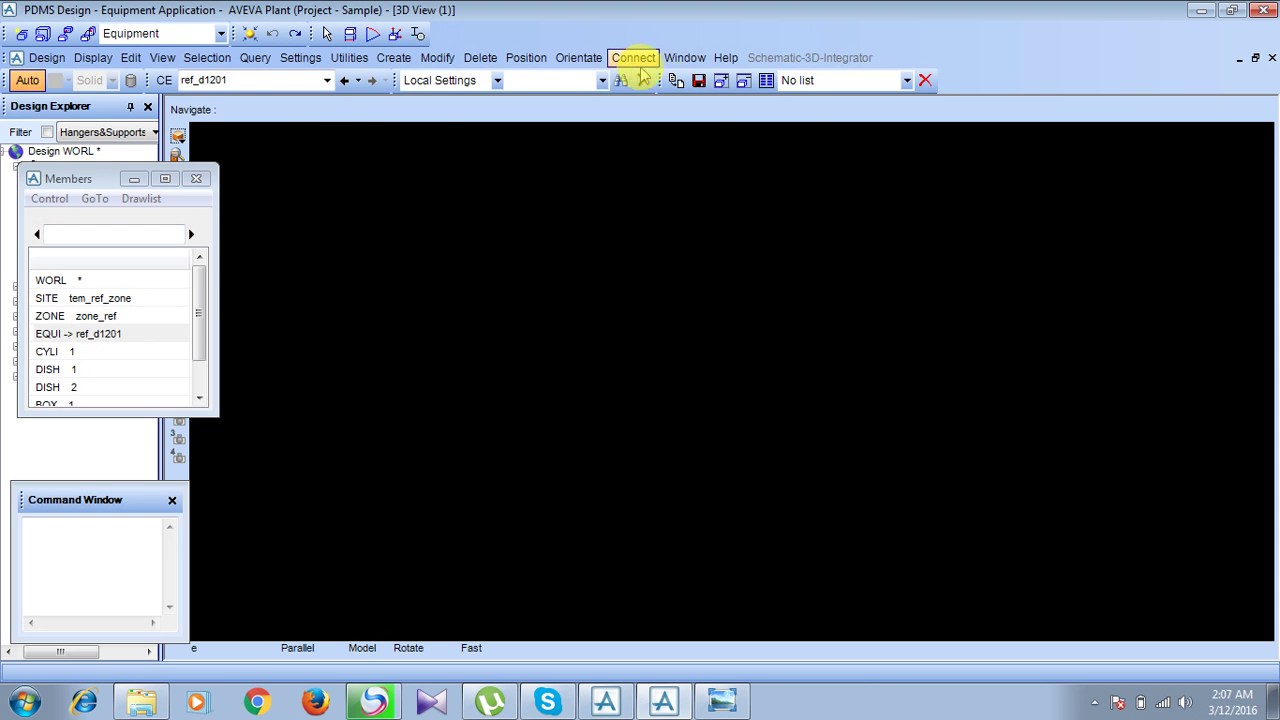
pyautogui.click(720, 83)
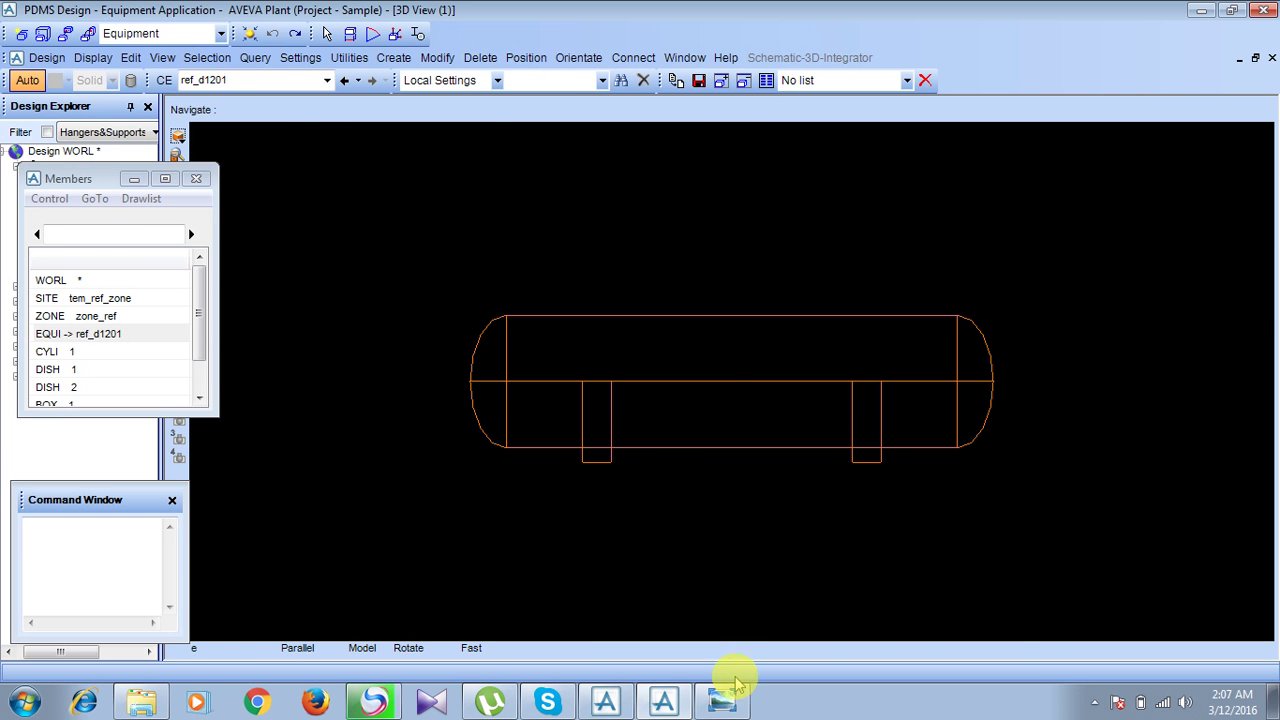
# Pan the scanned drawing over the top dimensions, nozzle labels, manhole M1 and specification tables.
pyautogui.click(722, 700)
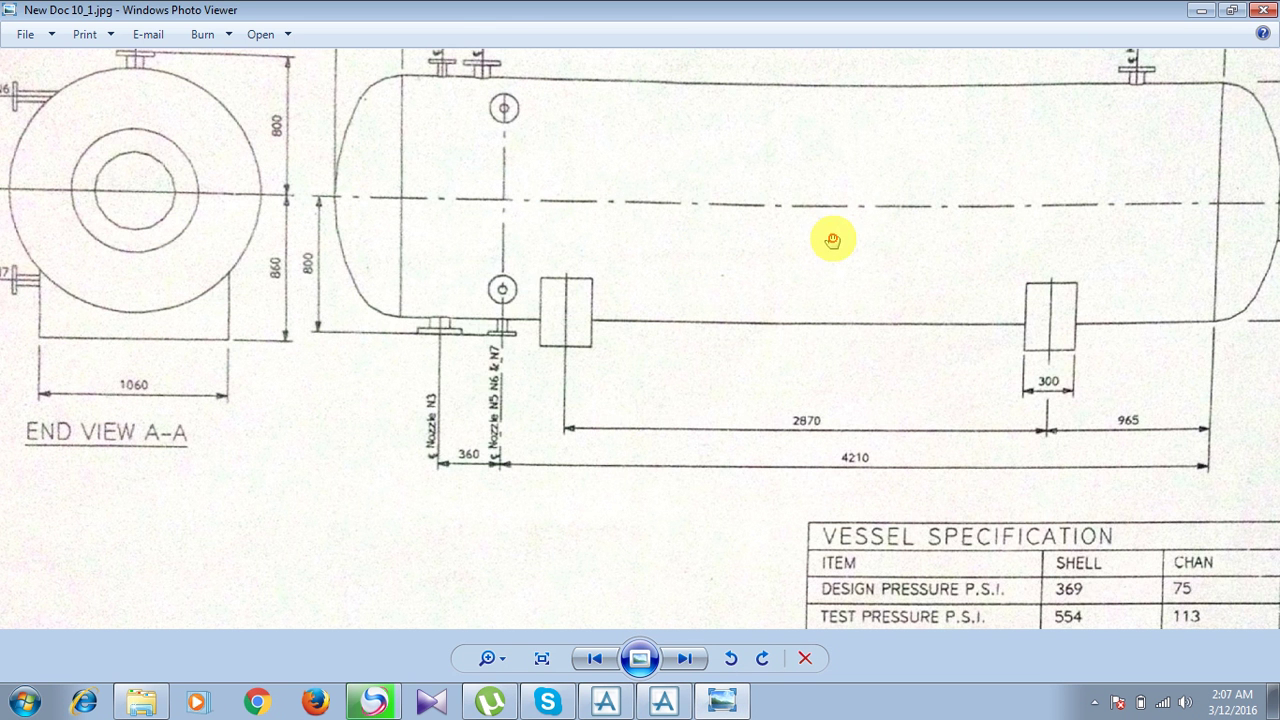
pyautogui.moveTo(828, 240); pyautogui.dragTo(791, 314)
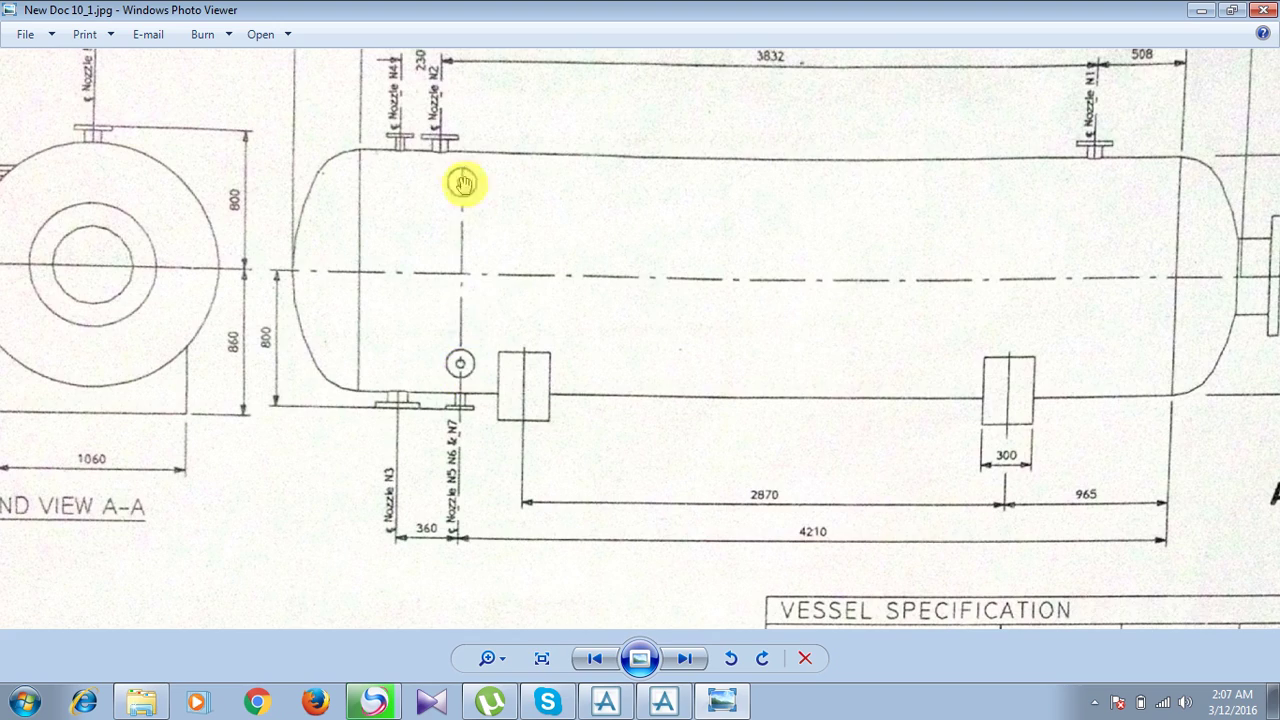
pyautogui.moveTo(985, 310); pyautogui.dragTo(893, 302)
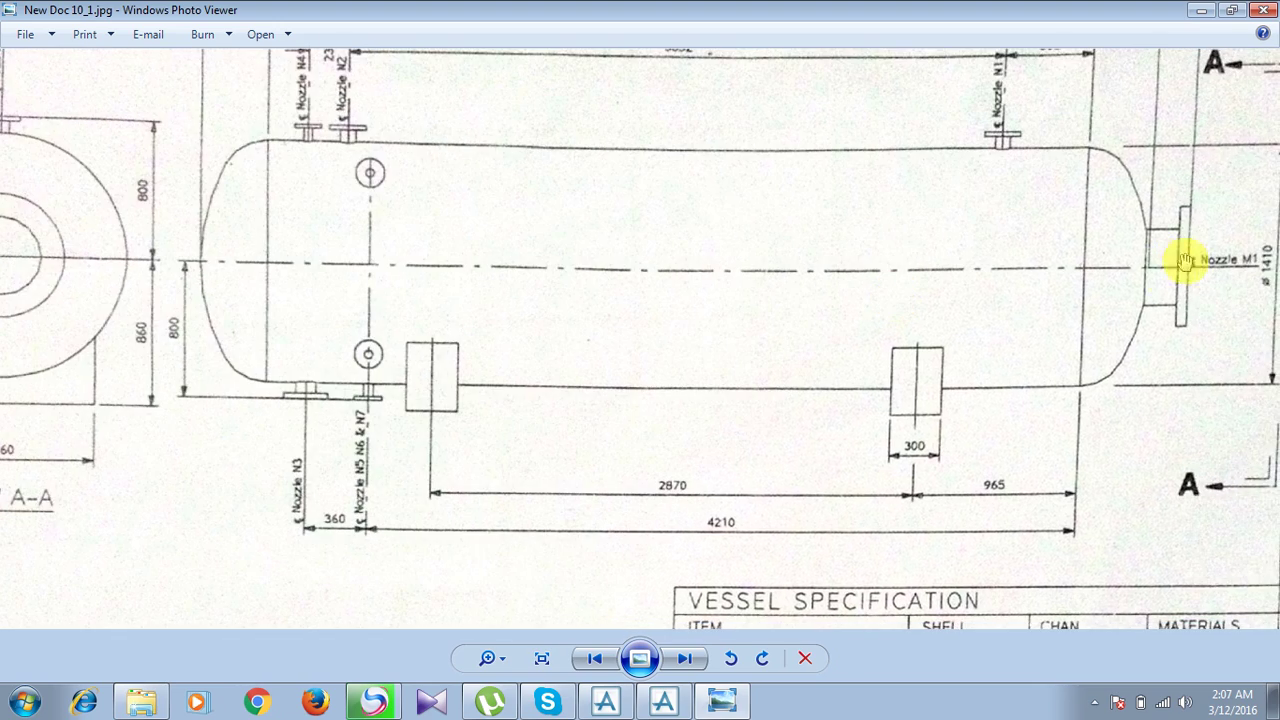
pyautogui.moveTo(855, 450)
pyautogui.mouseDown()
pyautogui.moveTo(811, 414)
pyautogui.moveTo(800, 230)
pyautogui.mouseUp()
pyautogui.moveTo(800, 450); pyautogui.dragTo(791, 277)
pyautogui.moveTo(800, 480); pyautogui.dragTo(800, 277)
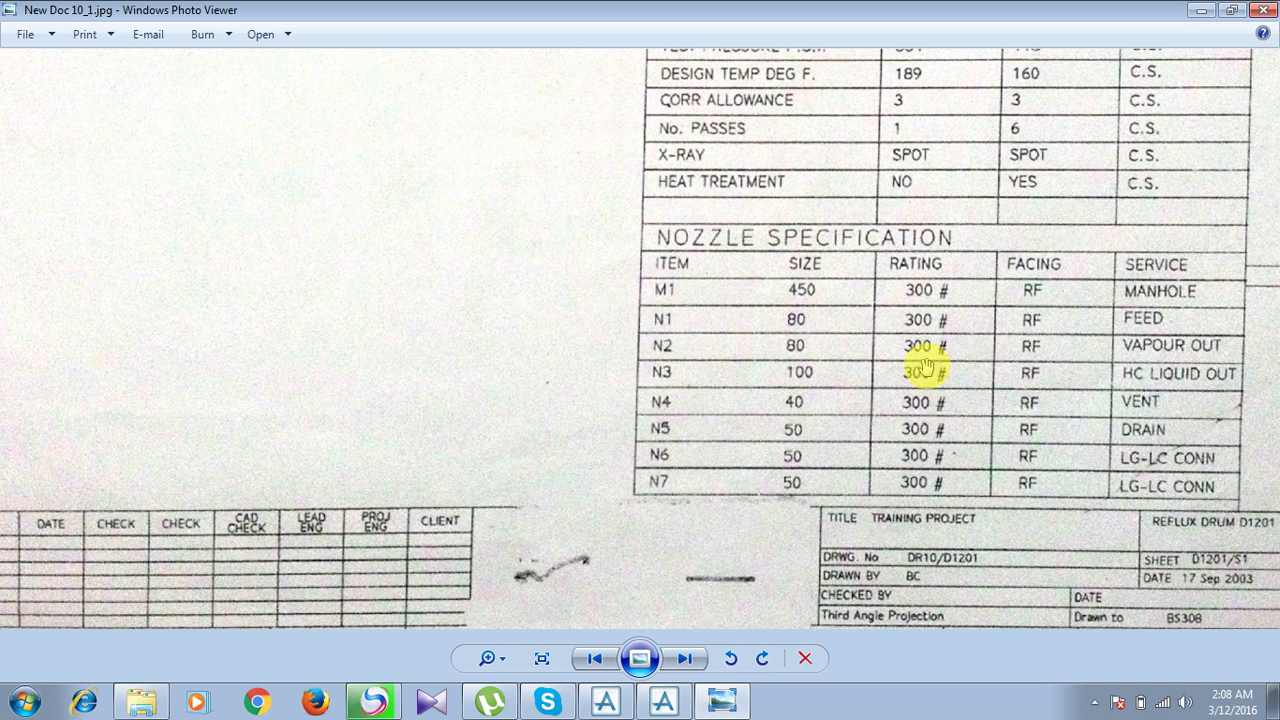
# Zoom in on the drawing's top dimensions and nozzle labels, then return to the PDMS model.
pyautogui.scroll(-5, 601, 352)
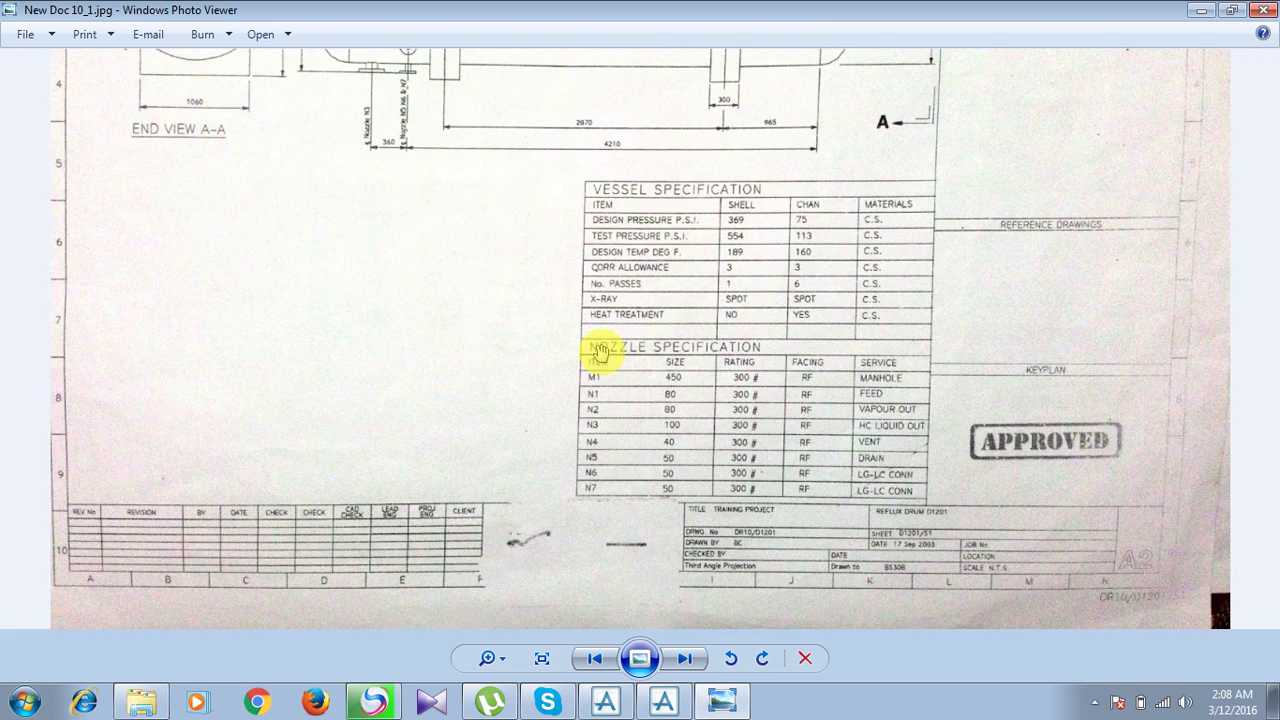
pyautogui.scroll(3, 486, 250)
pyautogui.scroll(2, 498, 316)
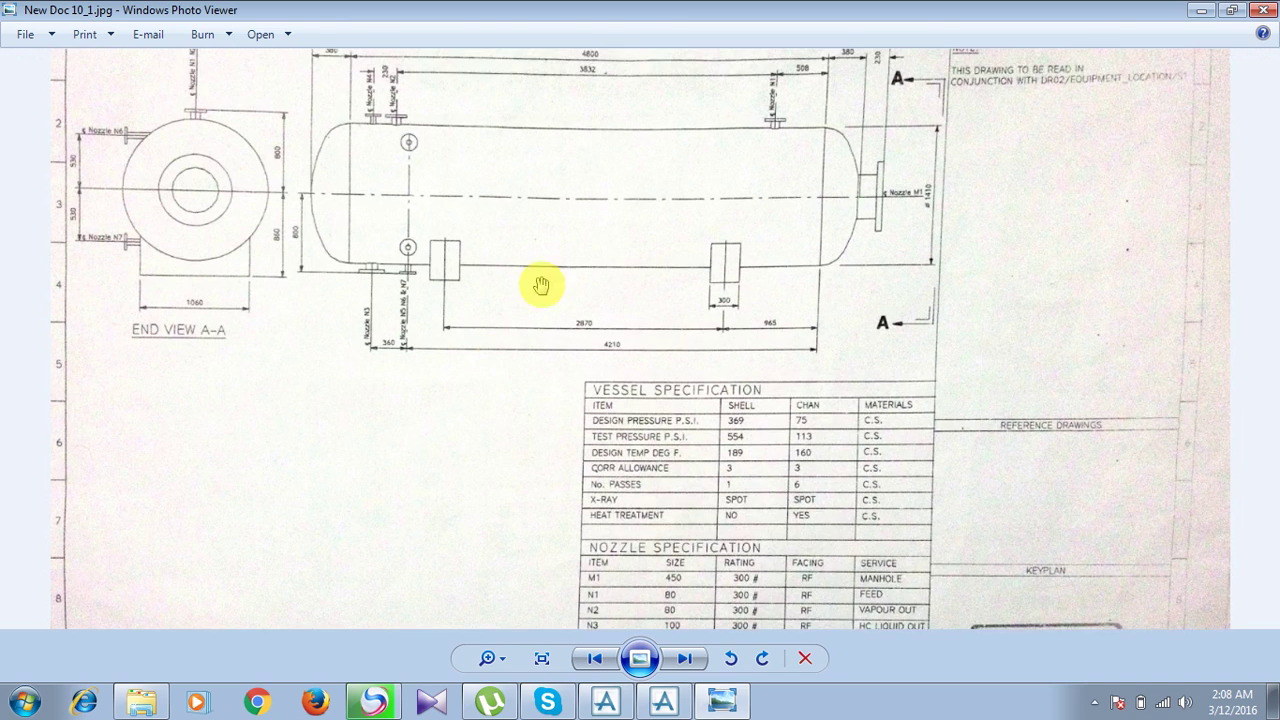
pyautogui.scroll(2, 577, 303)
pyautogui.moveTo(597, 243); pyautogui.dragTo(594, 314)
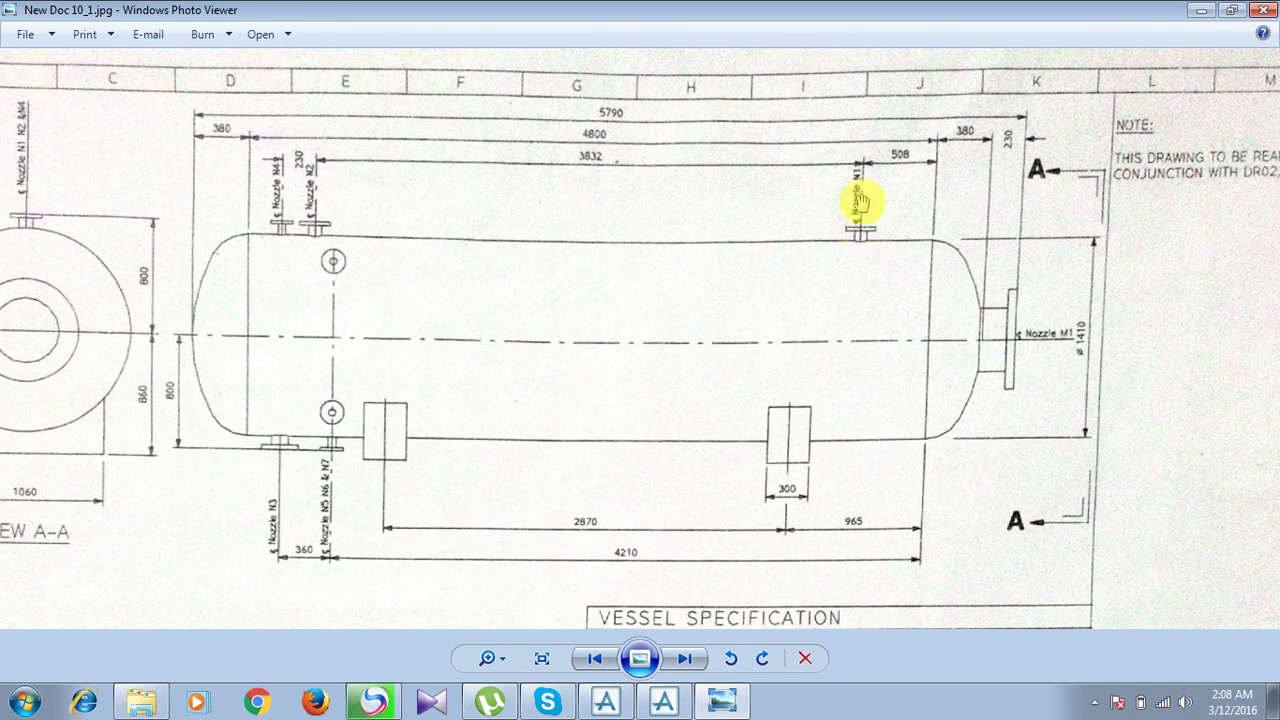
pyautogui.scroll(2, 833, 232)
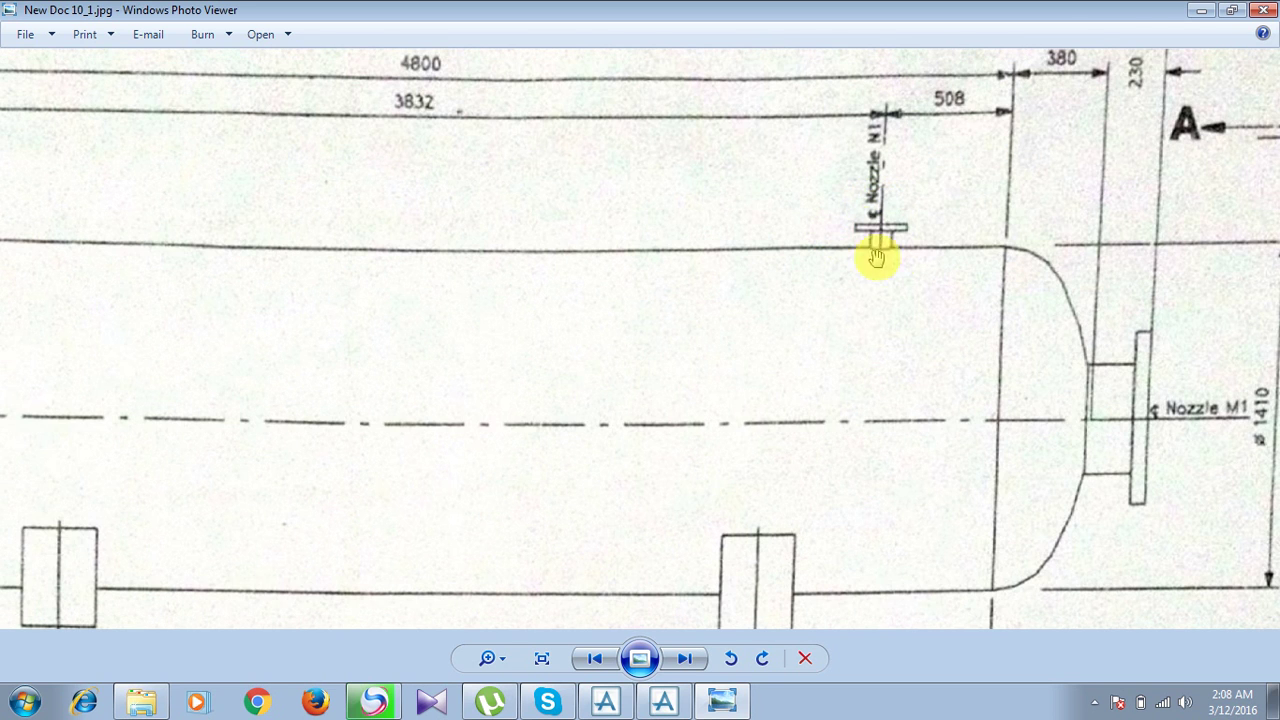
pyautogui.click(722, 701)
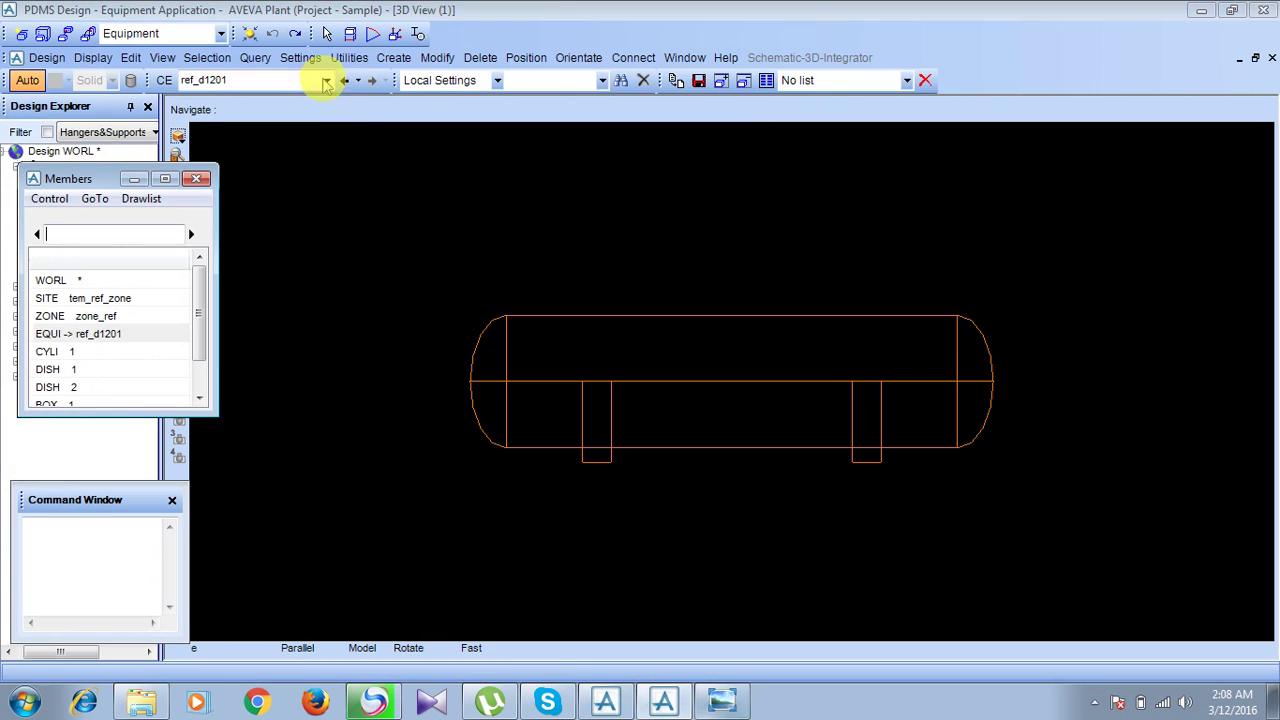
# Begin a new nozzle named ref_noz_1 via Create > Nozzles and bring up its Nozzle Type settings.
pyautogui.moveTo(130, 180); pyautogui.dragTo(90, 160)
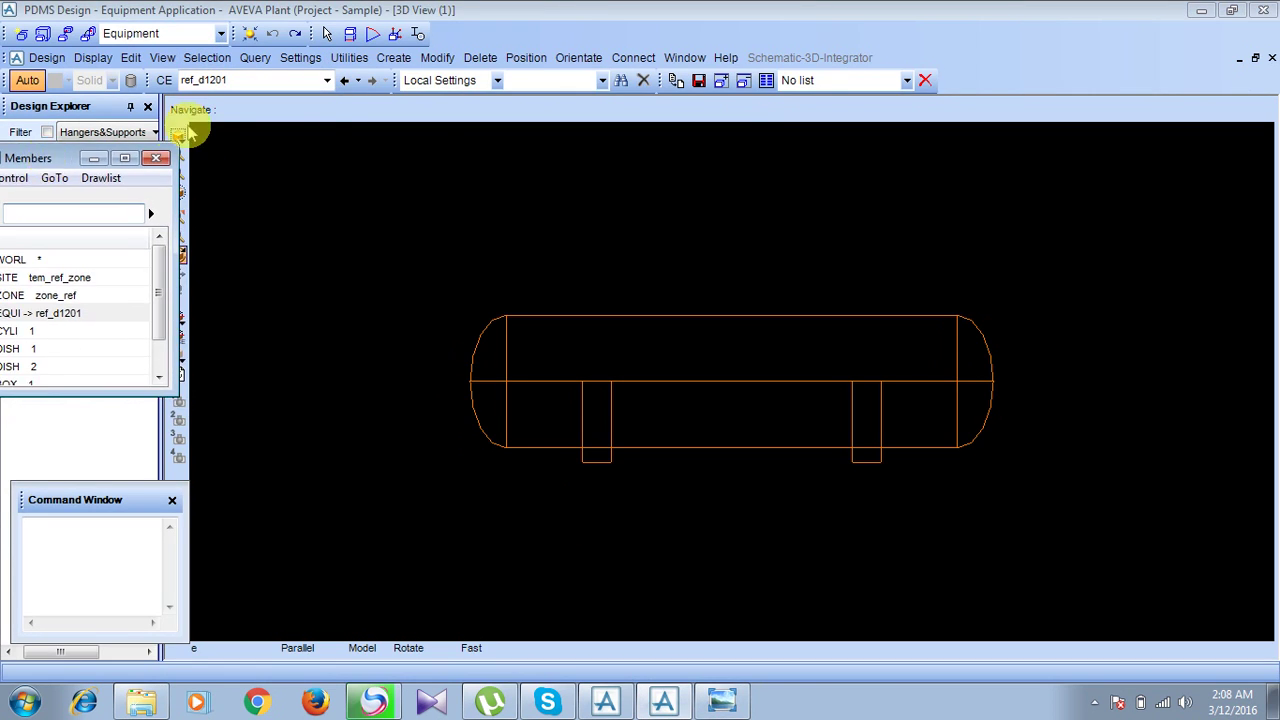
pyautogui.click(393, 58)
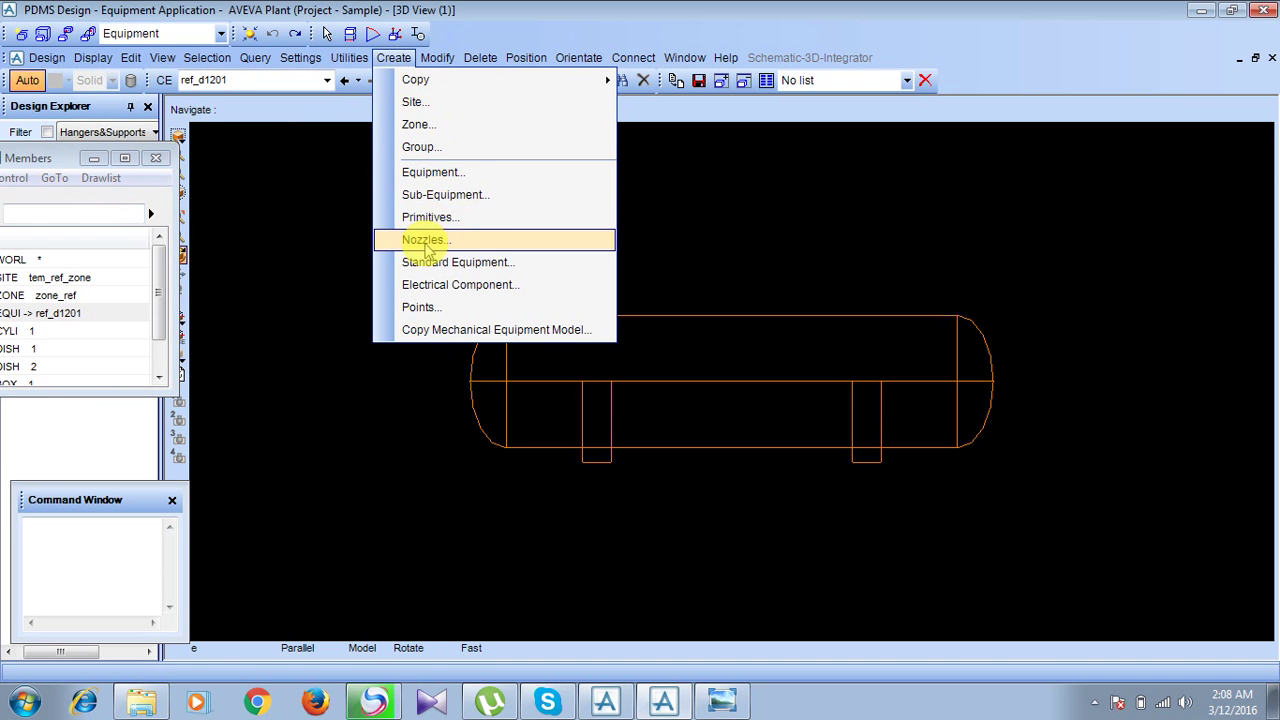
pyautogui.click(425, 240)
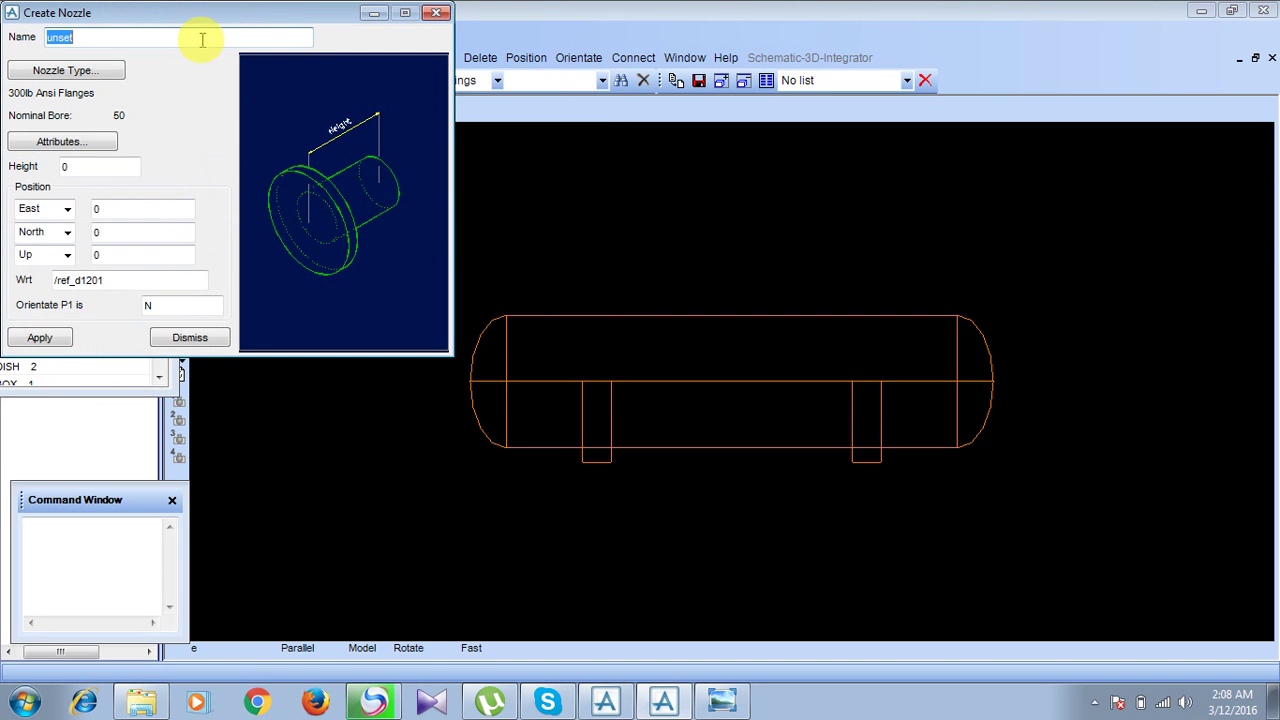
pyautogui.moveTo(238, 12); pyautogui.dragTo(330, 66)
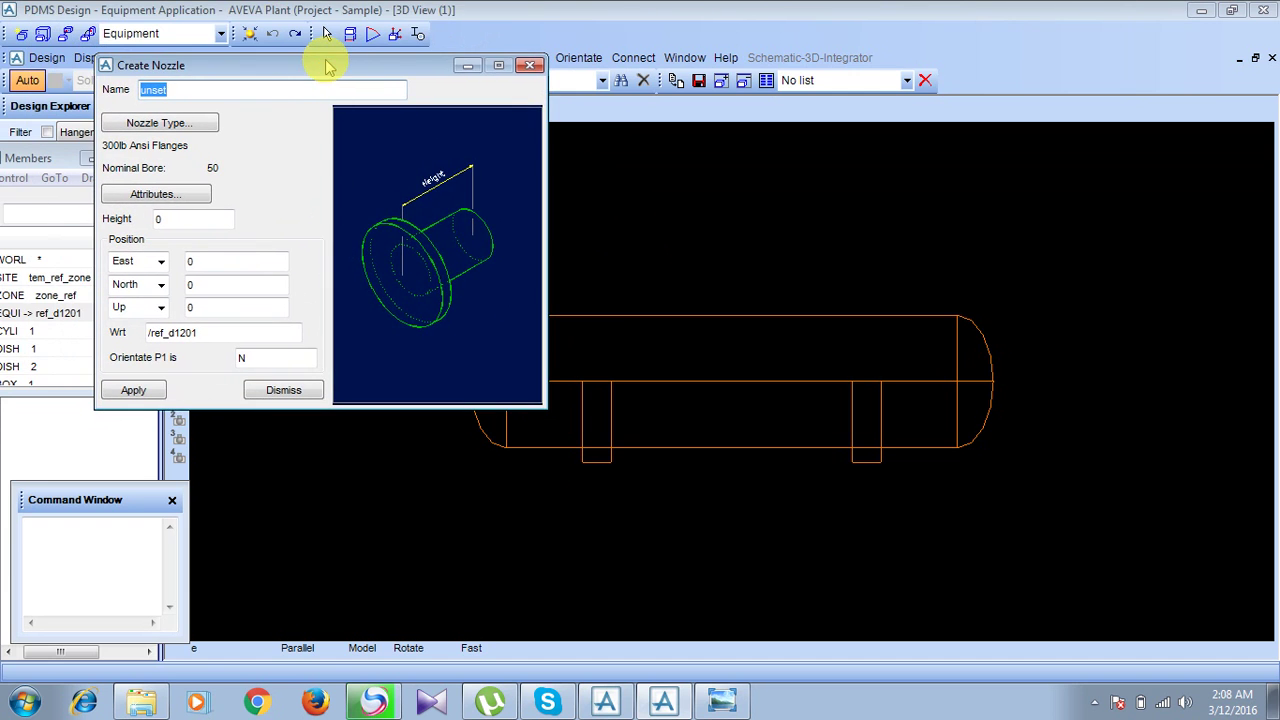
pyautogui.write('noz_1')
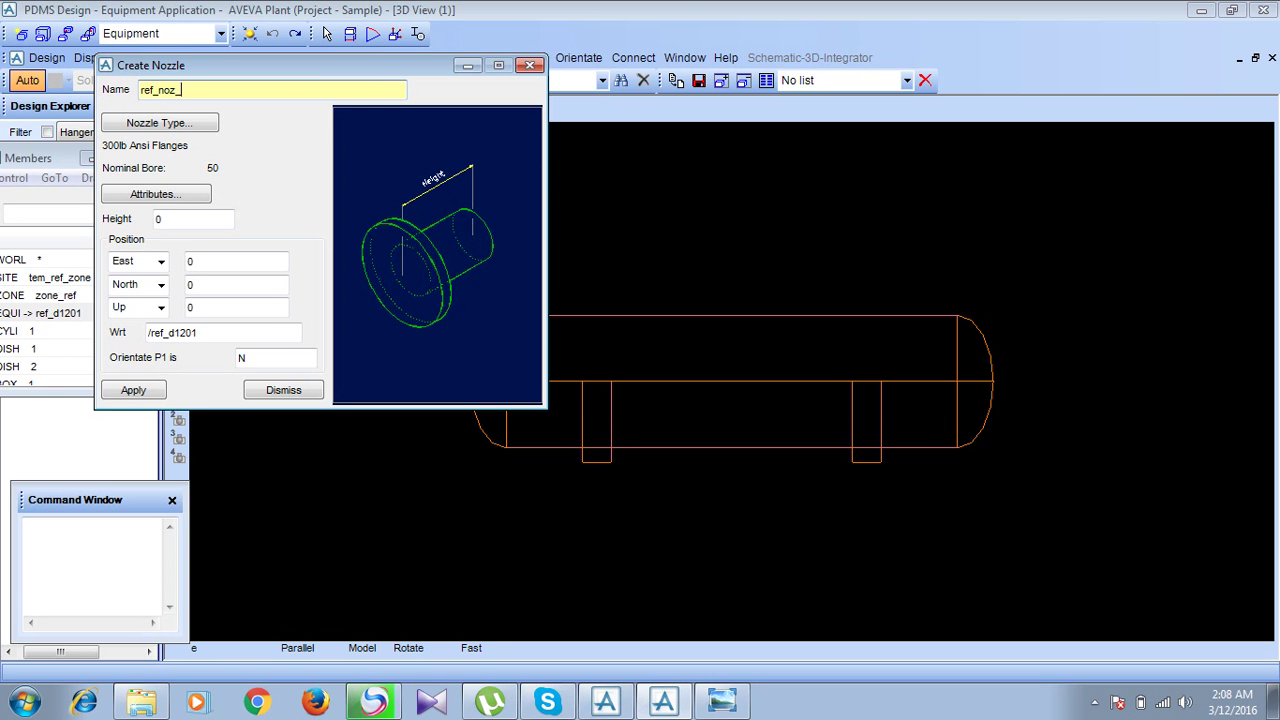
pyautogui.click(146, 128)
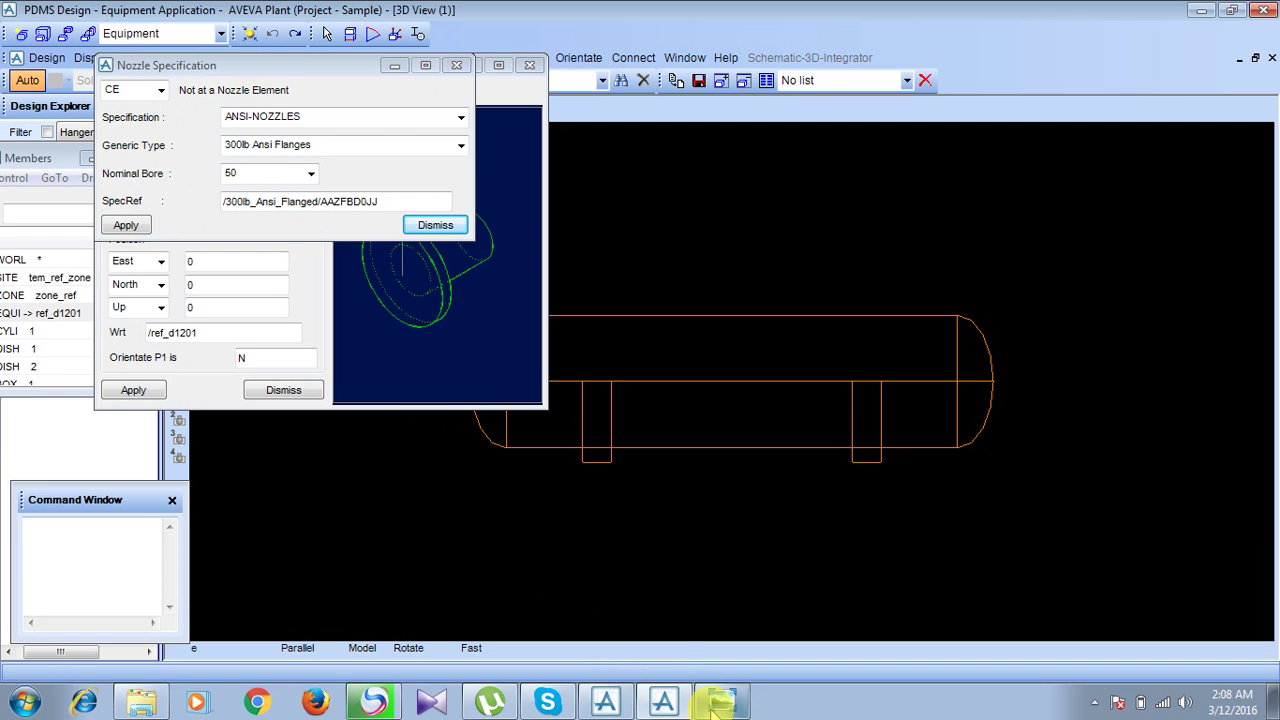
# Read N1's 80 size and 300 # rating in the drawing's Nozzle Specification table.
pyautogui.click(720, 703)
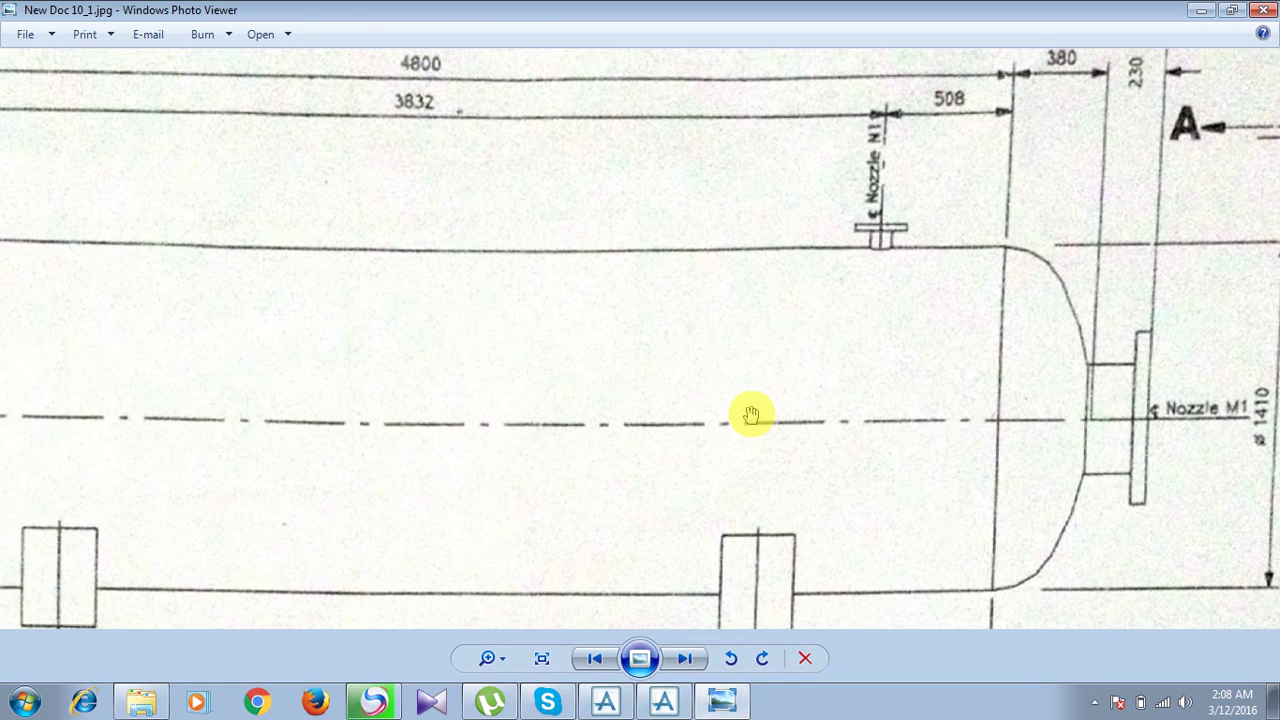
pyautogui.scroll(-1, 751, 414)
pyautogui.scroll(-2, 751, 414)
pyautogui.moveTo(766, 451); pyautogui.dragTo(766, 334)
pyautogui.scroll(3, 749, 343)
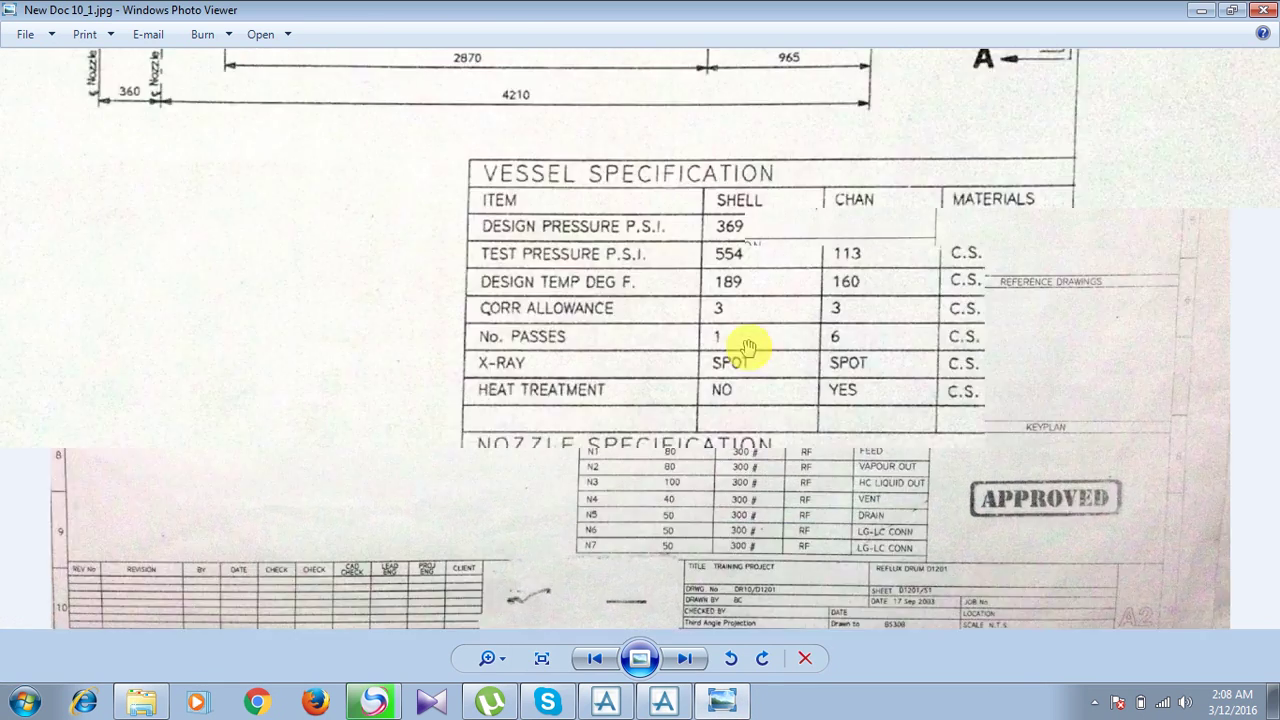
pyautogui.moveTo(722, 442); pyautogui.dragTo(712, 276)
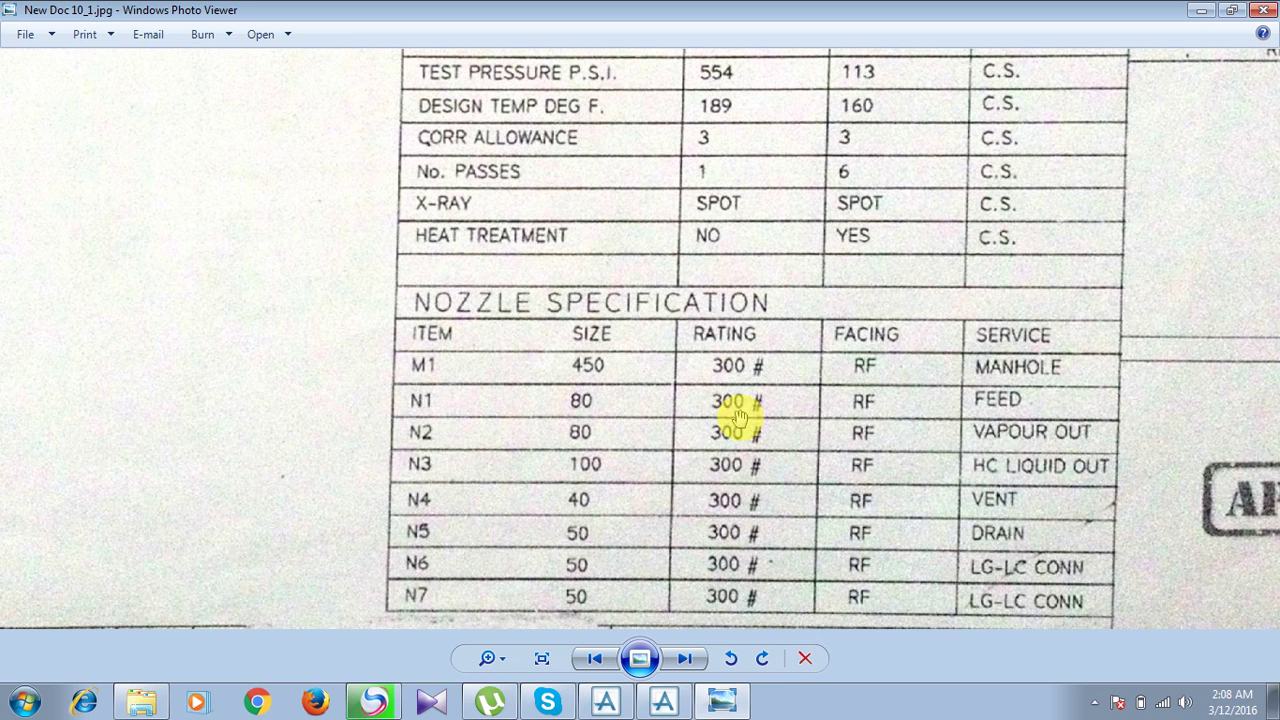
pyautogui.click(722, 700)
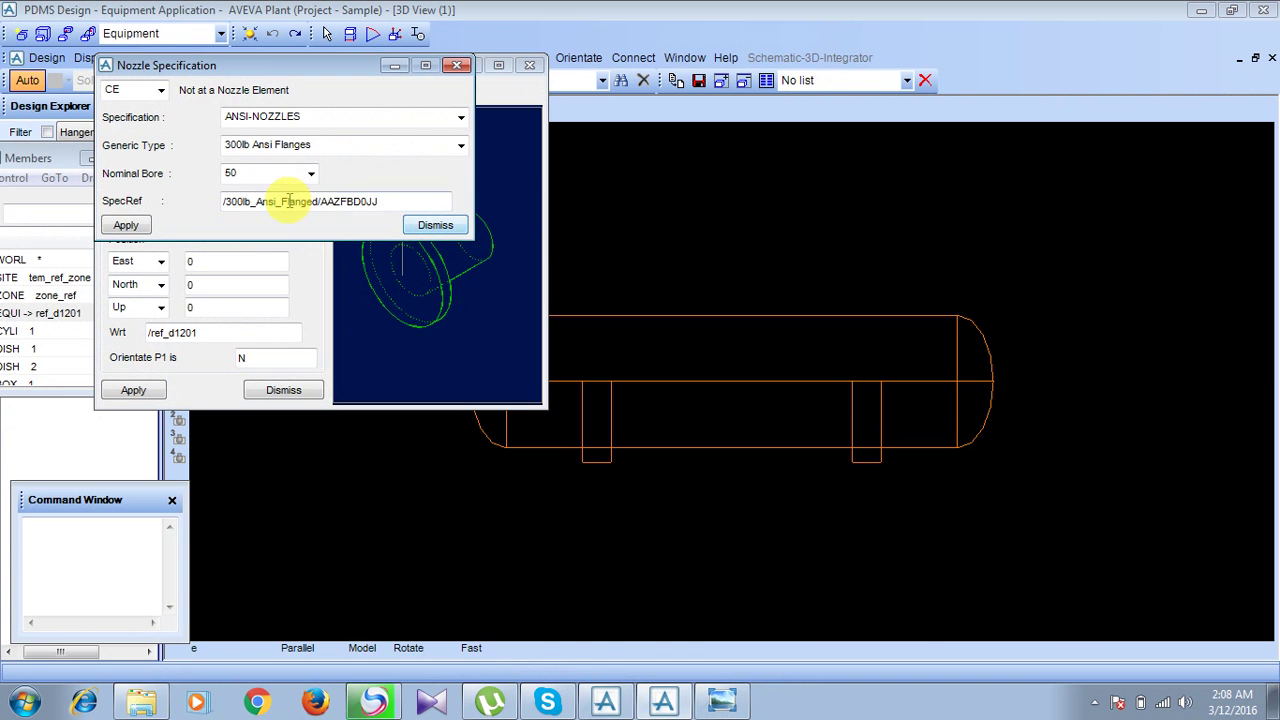
# Apply the #300.R.F nozzle specification with 80 nominal bore to ref_noz_1 and close the form.
pyautogui.click(330, 143)
pyautogui.click(332, 120)
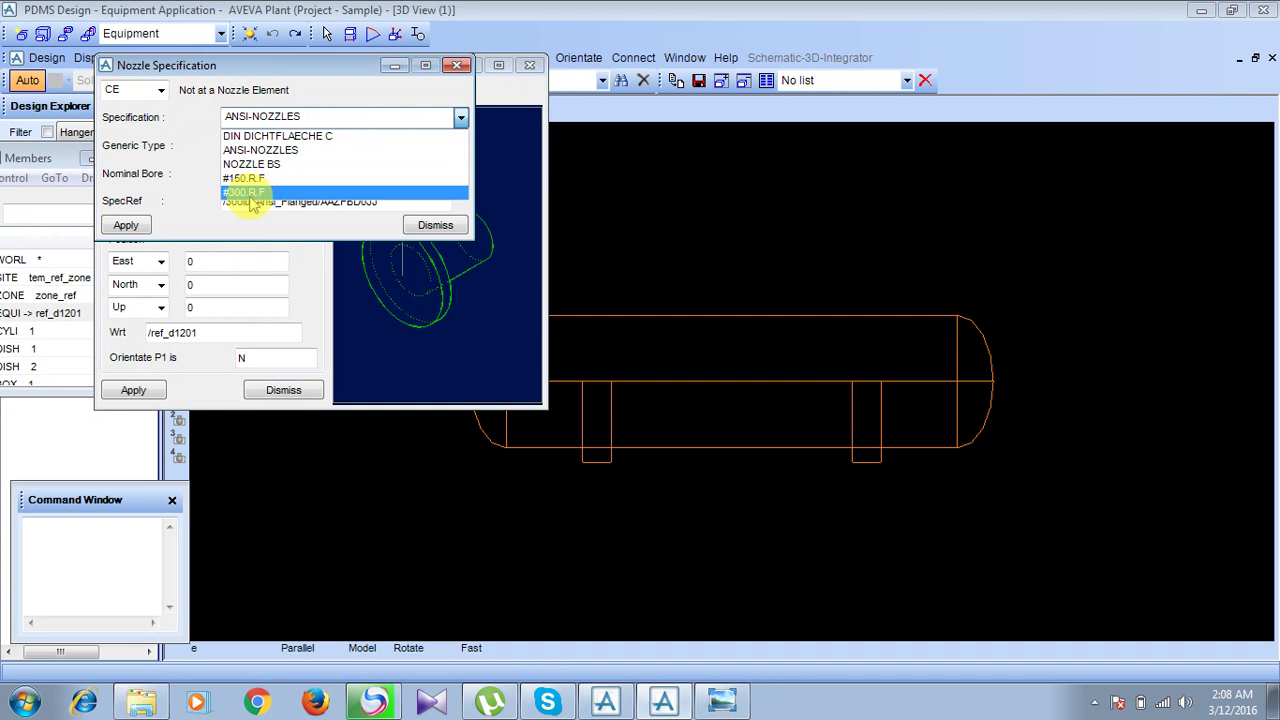
pyautogui.click(250, 193)
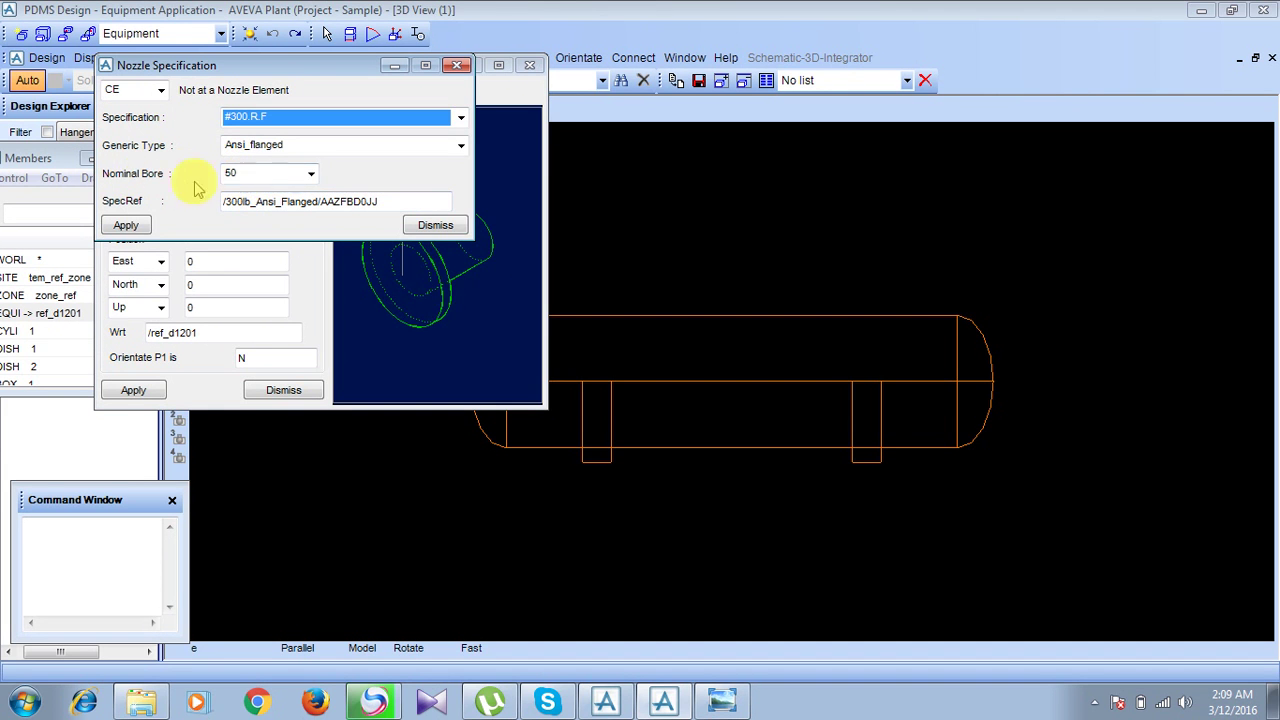
pyautogui.click(311, 173)
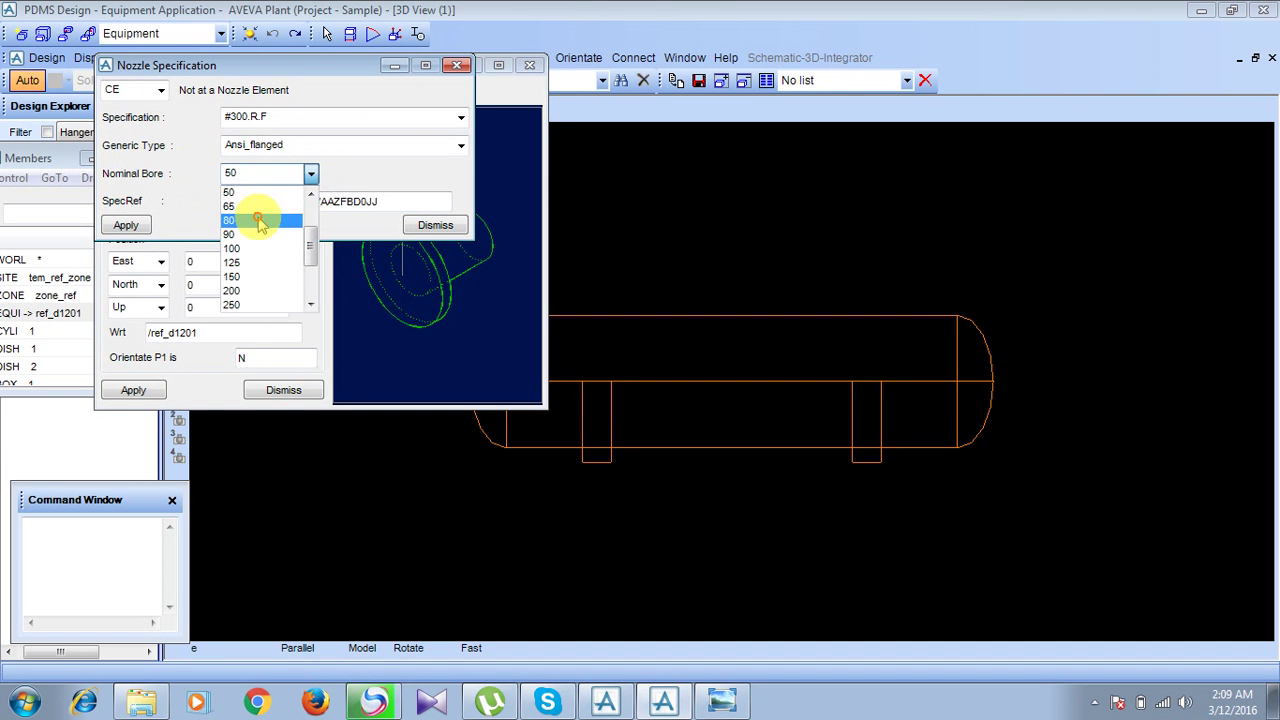
pyautogui.click(258, 222)
pyautogui.click(125, 225)
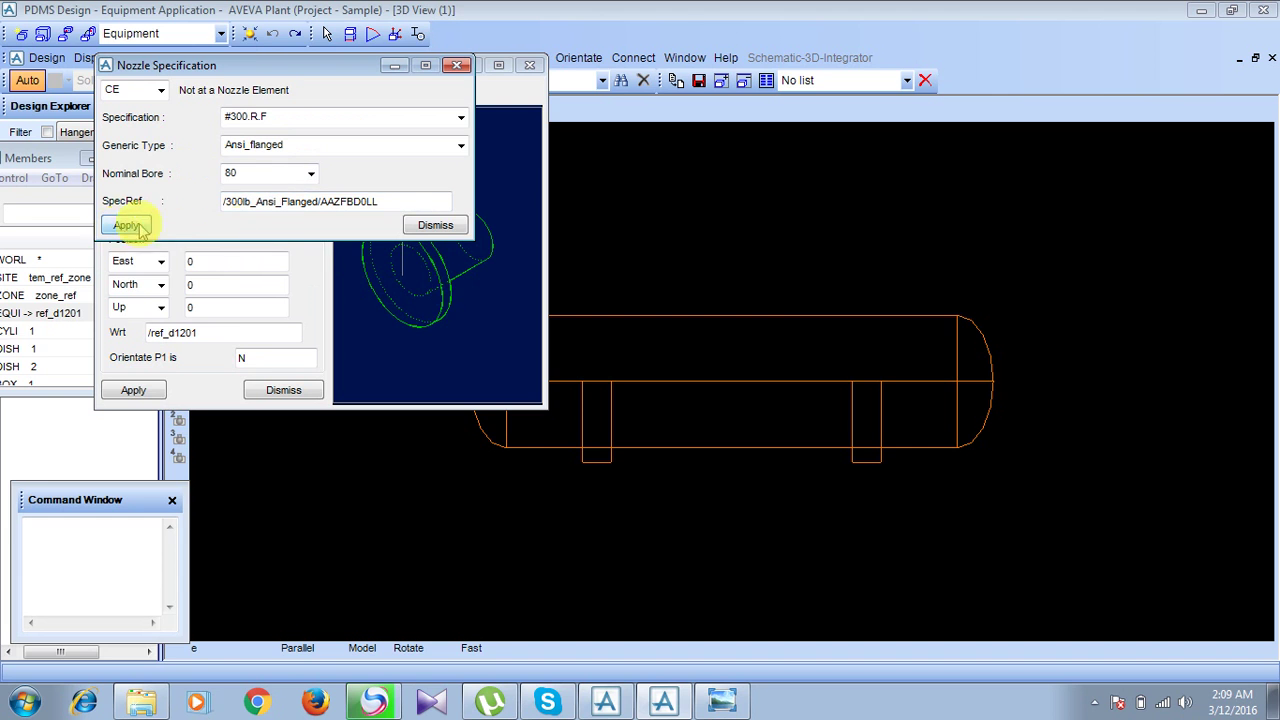
pyautogui.click(430, 226)
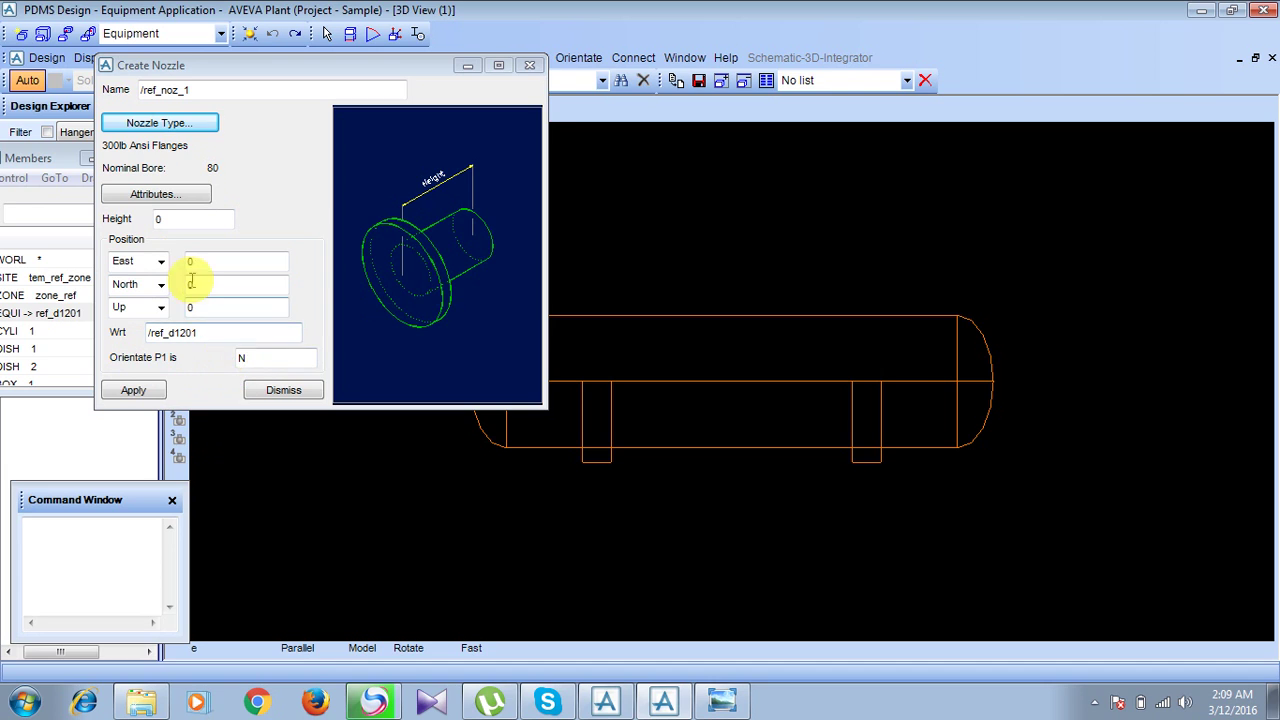
pyautogui.click(722, 700)
# Pan the drawing to the vessel and resize the viewer to show the top nozzles.
pyautogui.scroll(-3, 794, 216)
pyautogui.moveTo(680, 194); pyautogui.dragTo(723, 329)
pyautogui.moveTo(714, 115); pyautogui.dragTo(714, 200)
pyautogui.doubleClick(682, 47)
pyautogui.moveTo(680, 107); pyautogui.dragTo(666, 69)
pyautogui.moveTo(691, 220); pyautogui.dragTo(666, 357)
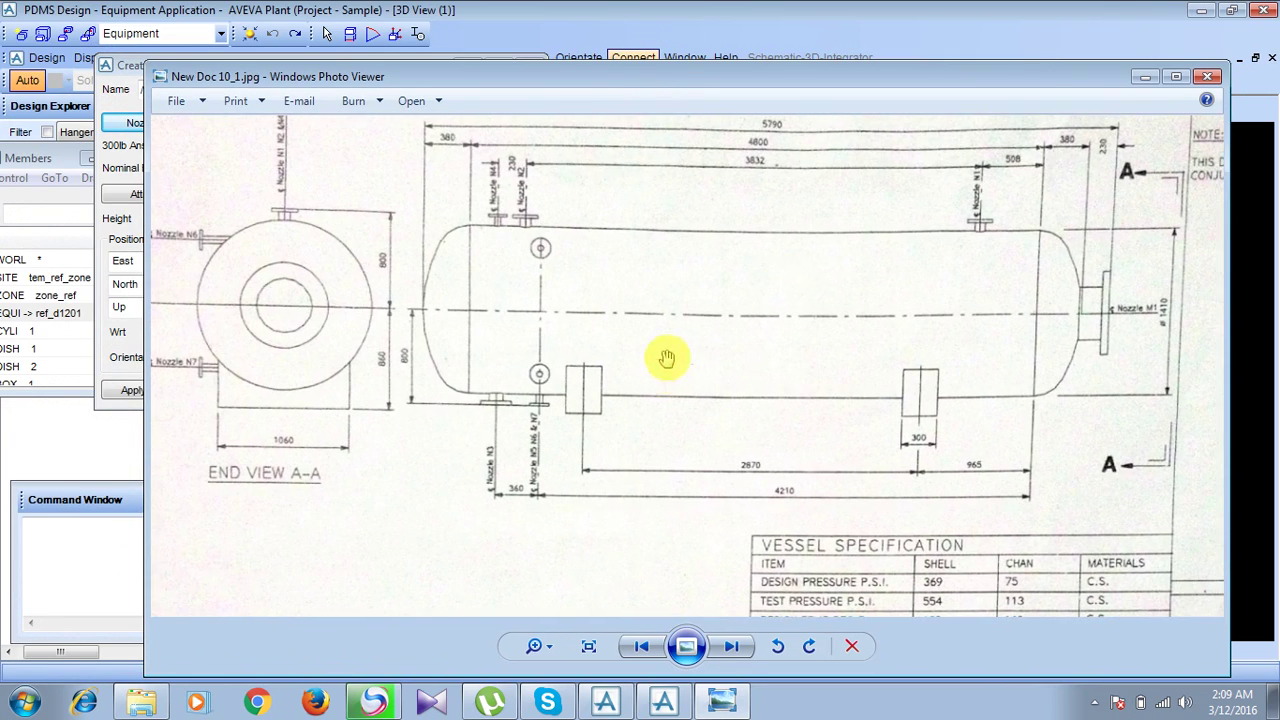
# Zoom toward the left end view to read the 800 and 860 heights, then hide the viewer.
pyautogui.scroll(3, 909, 194)
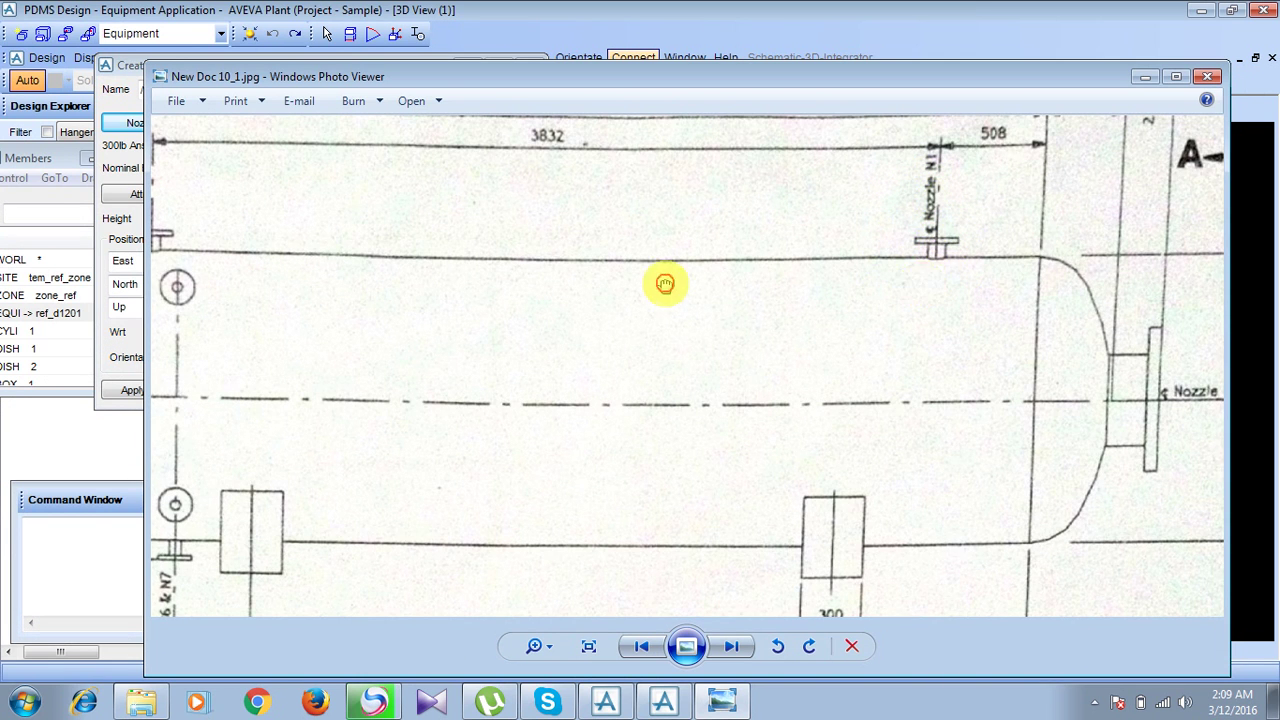
pyautogui.scroll(-2, 666, 283)
pyautogui.scroll(-2, 733, 213)
pyautogui.moveTo(632, 257); pyautogui.dragTo(686, 266)
pyautogui.scroll(3, 429, 251)
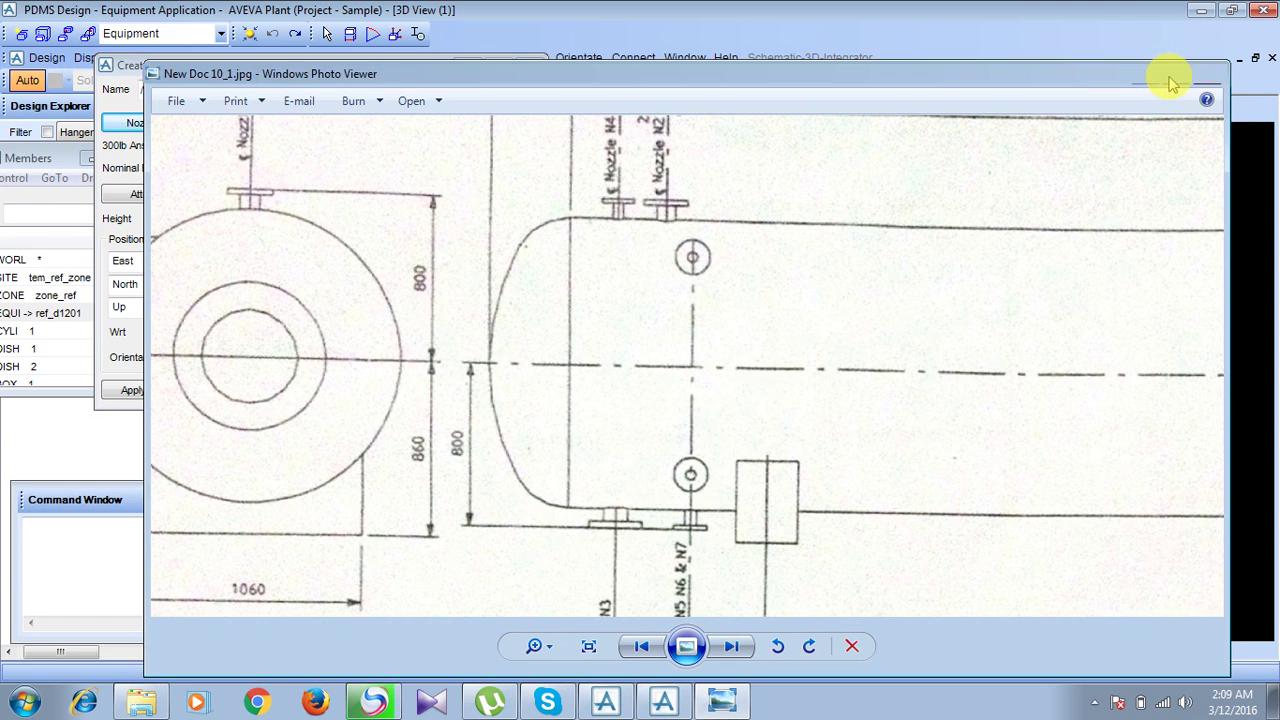
pyautogui.click(1175, 76)
pyautogui.click(1202, 12)
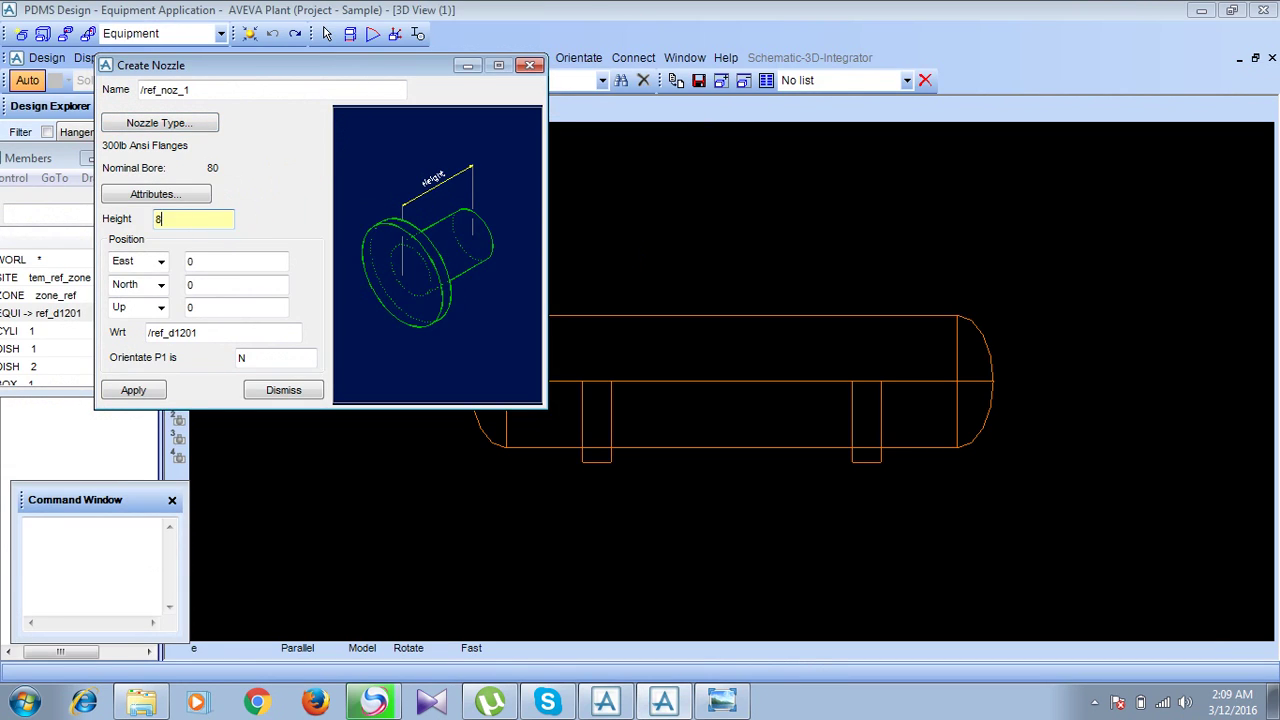
# Set the nozzle height to 800 and orientation P1 to u, then view the drawing's left end.
pyautogui.click(258, 360)
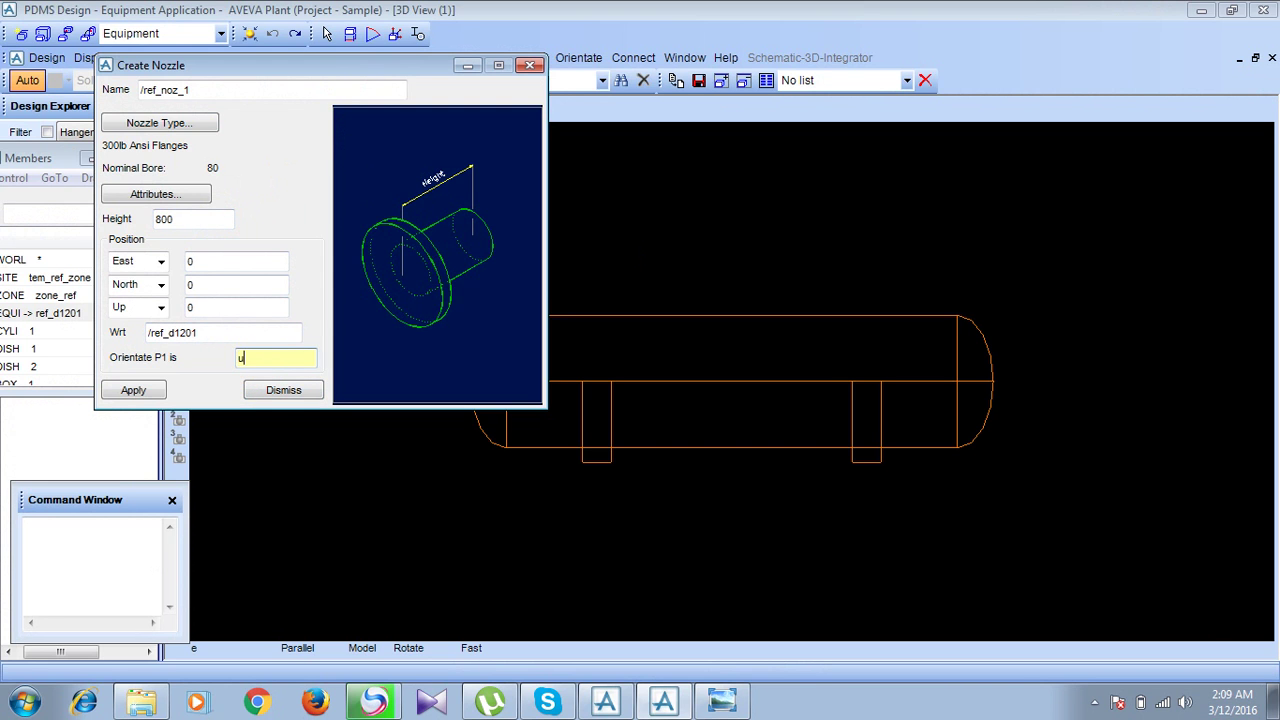
pyautogui.click(340, 430)
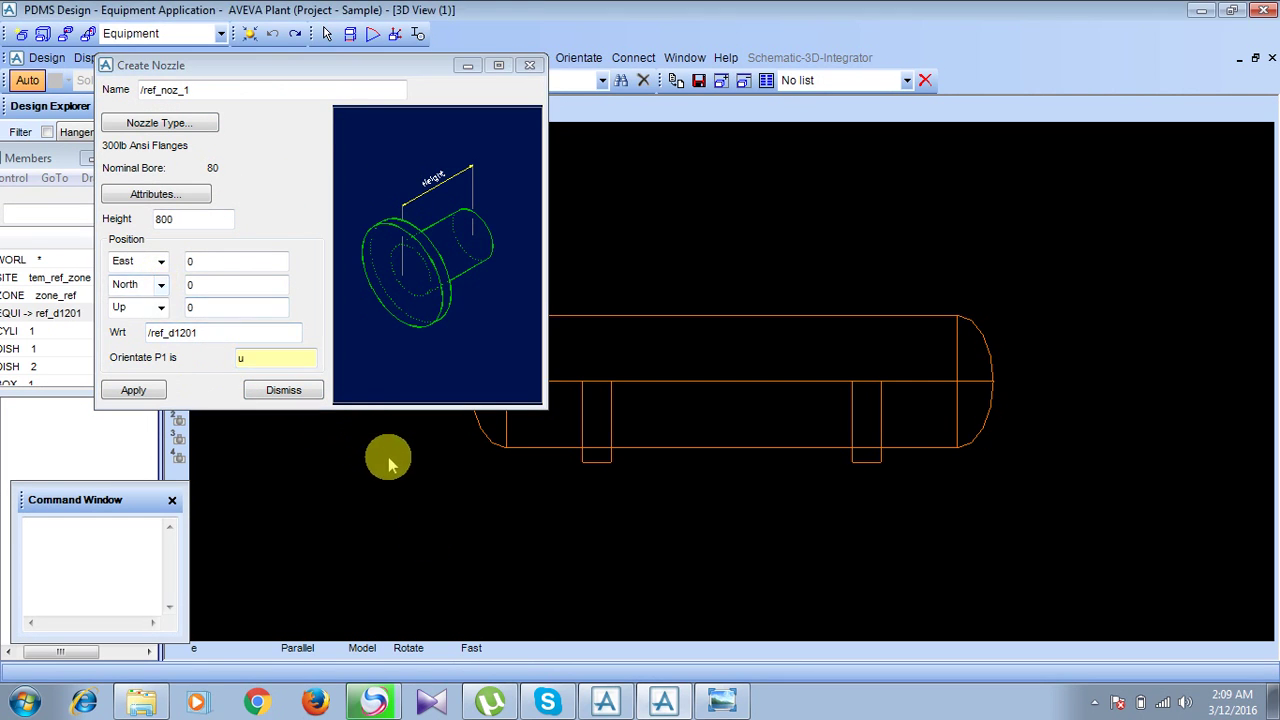
pyautogui.click(720, 703)
pyautogui.moveTo(871, 297)
pyautogui.mouseDown()
pyautogui.moveTo(651, 271)
pyautogui.moveTo(728, 270)
pyautogui.mouseUp()
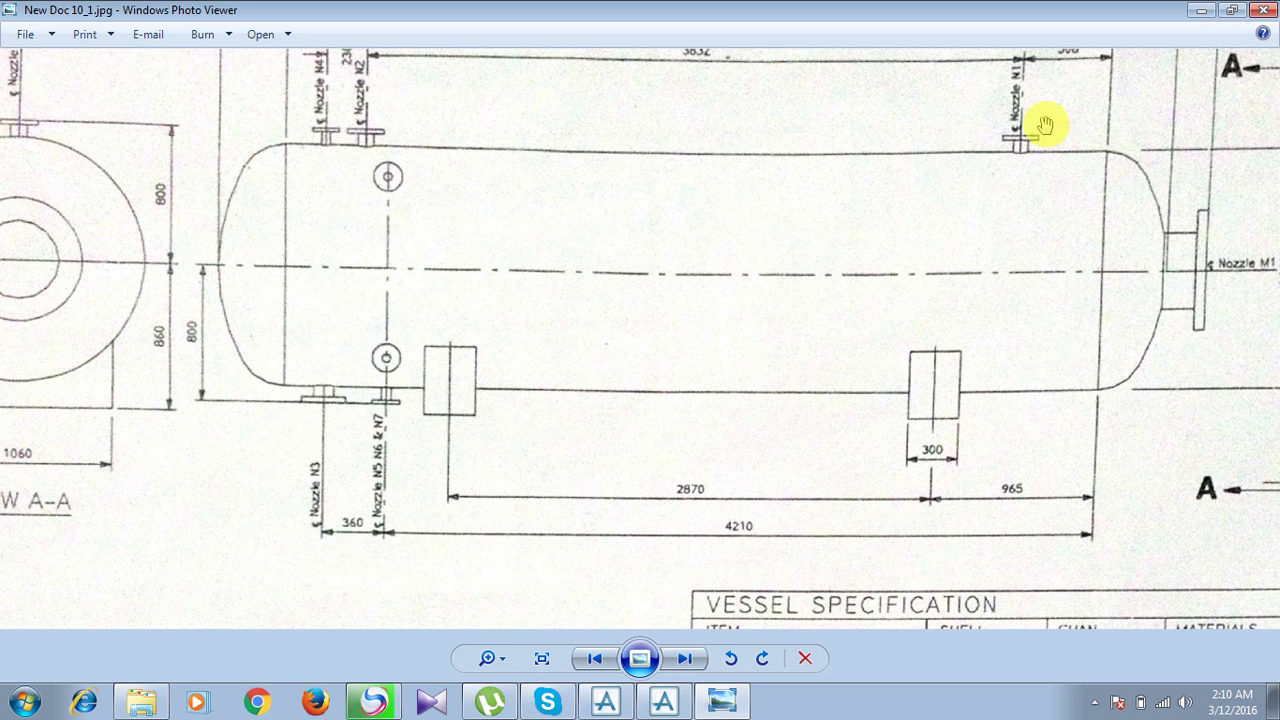
# Read the overall length dimensions and End View A-A for N1's 3832 and 508 offsets.
pyautogui.moveTo(1086, 91); pyautogui.dragTo(1082, 140)
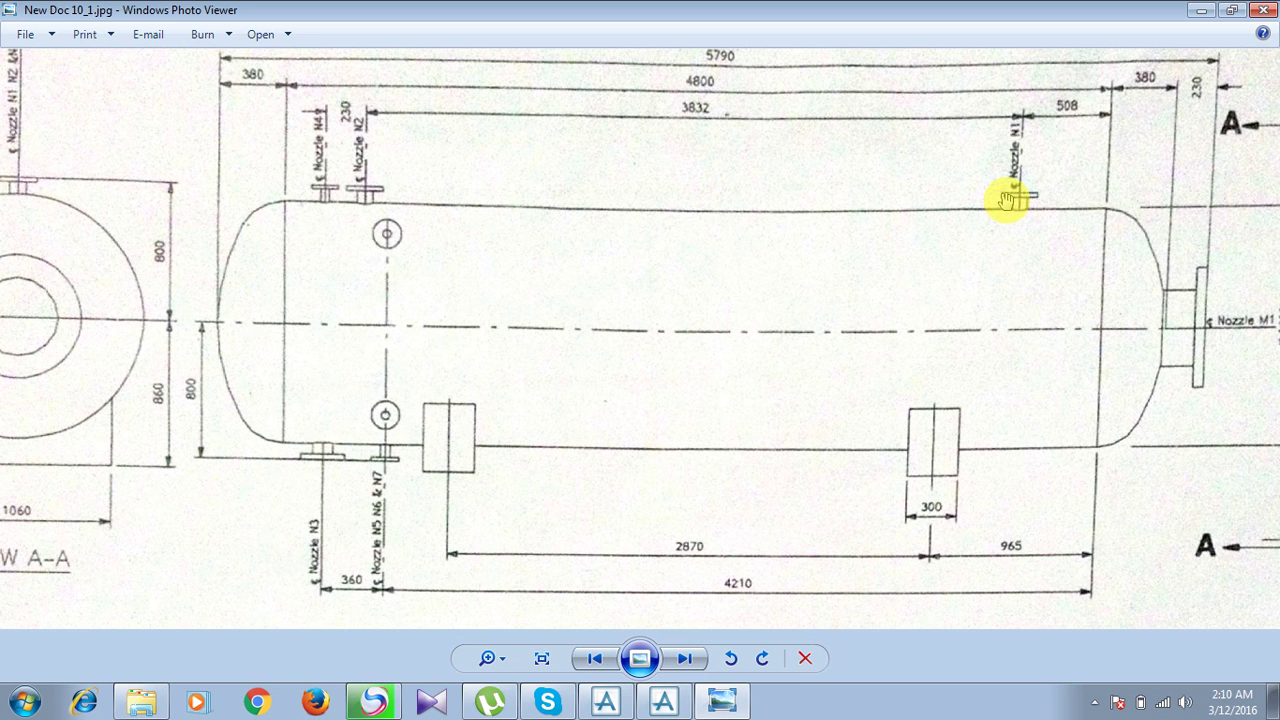
pyautogui.moveTo(523, 257); pyautogui.dragTo(623, 266)
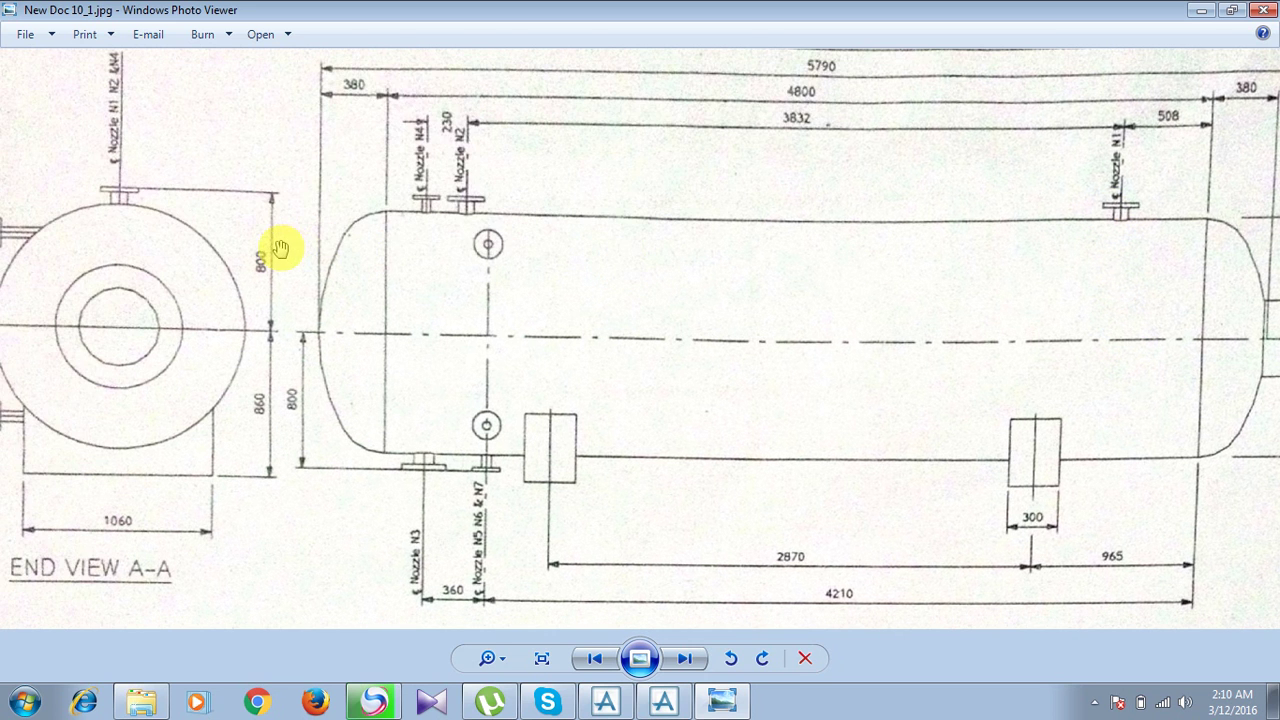
pyautogui.click(1200, 10)
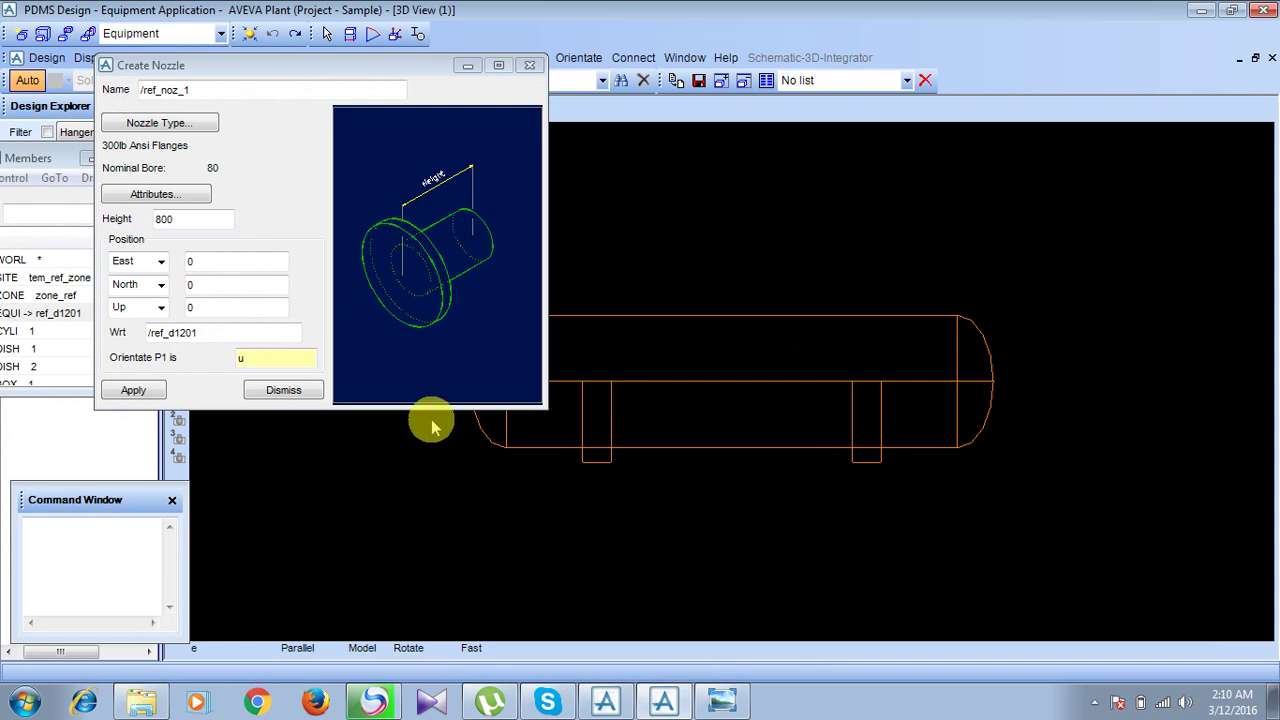
# Place ref_noz_1 at Up 800 and North 508, apply, and close the Create Nozzle form.
pyautogui.click(225, 309)
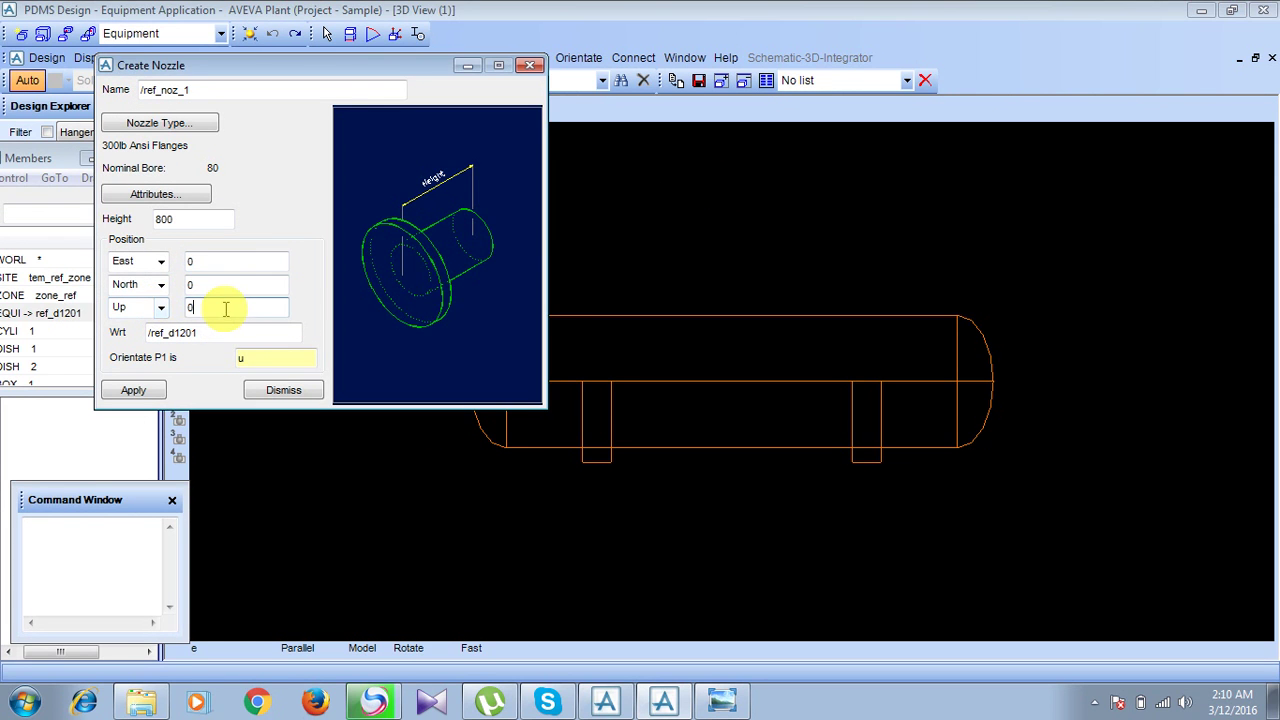
pyautogui.write('800')
pyautogui.press('Tab')
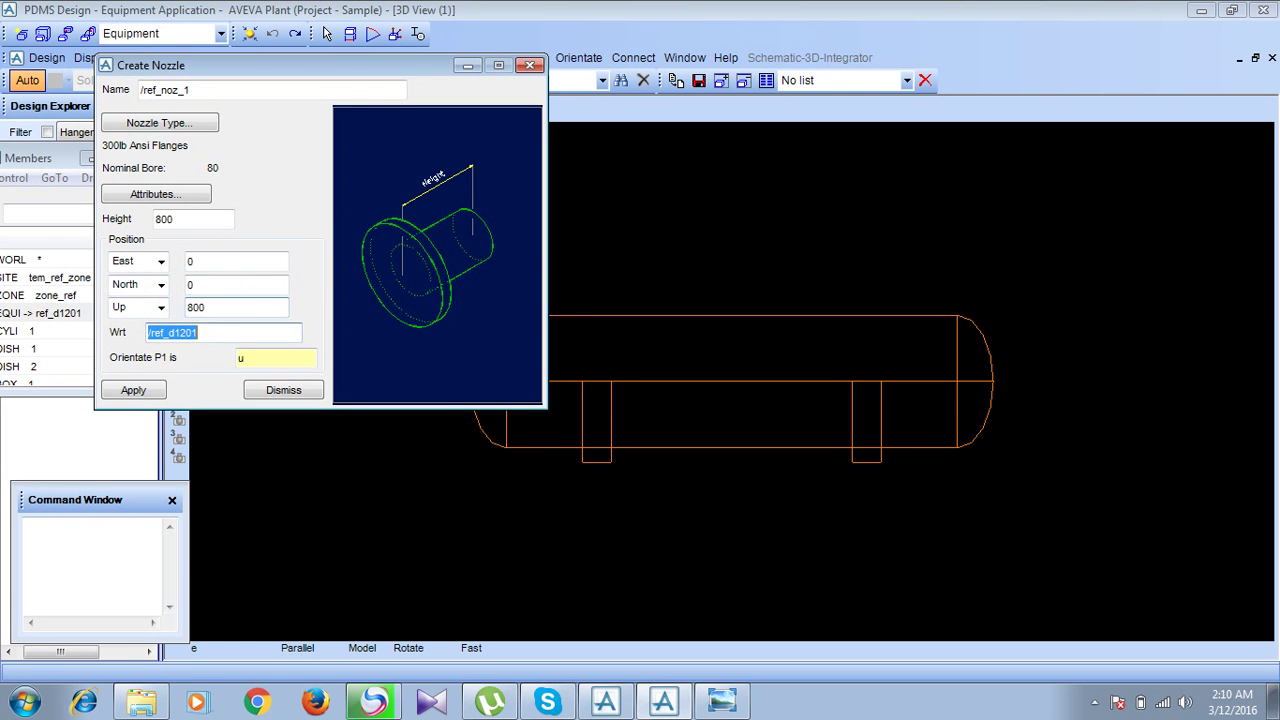
pyautogui.click(221, 287)
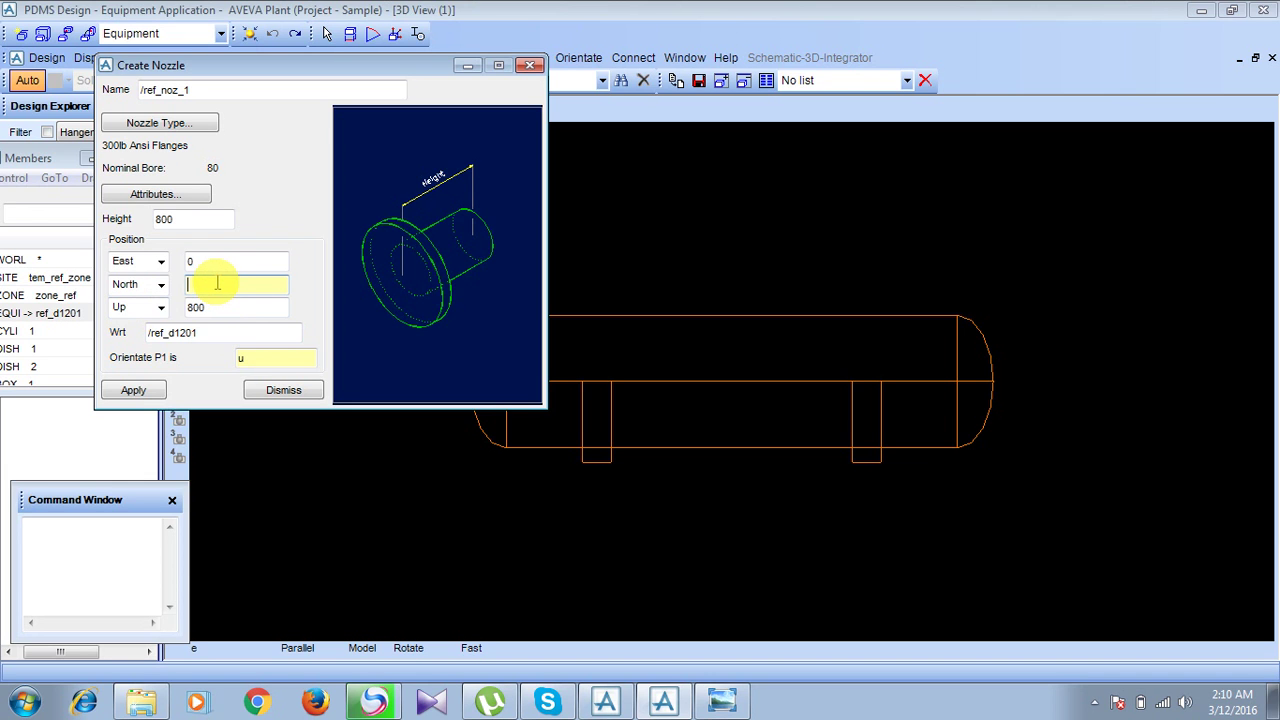
pyautogui.write('508')
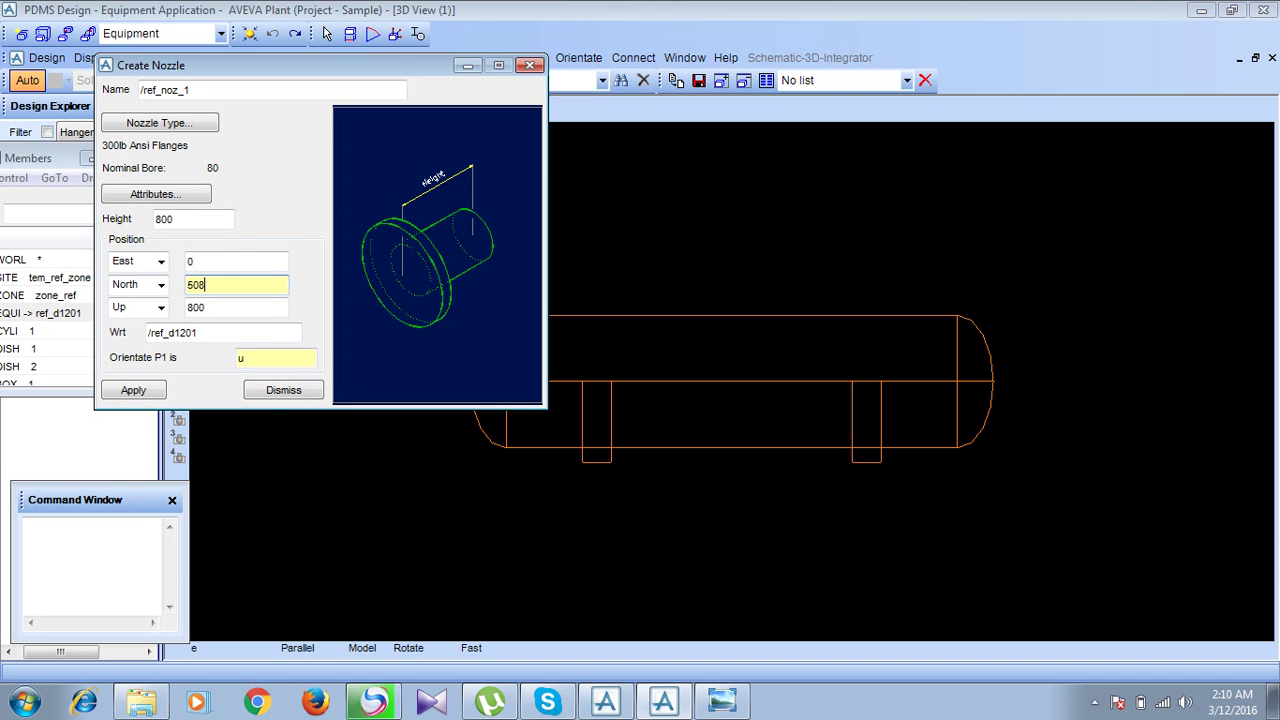
pyautogui.press('Tab')
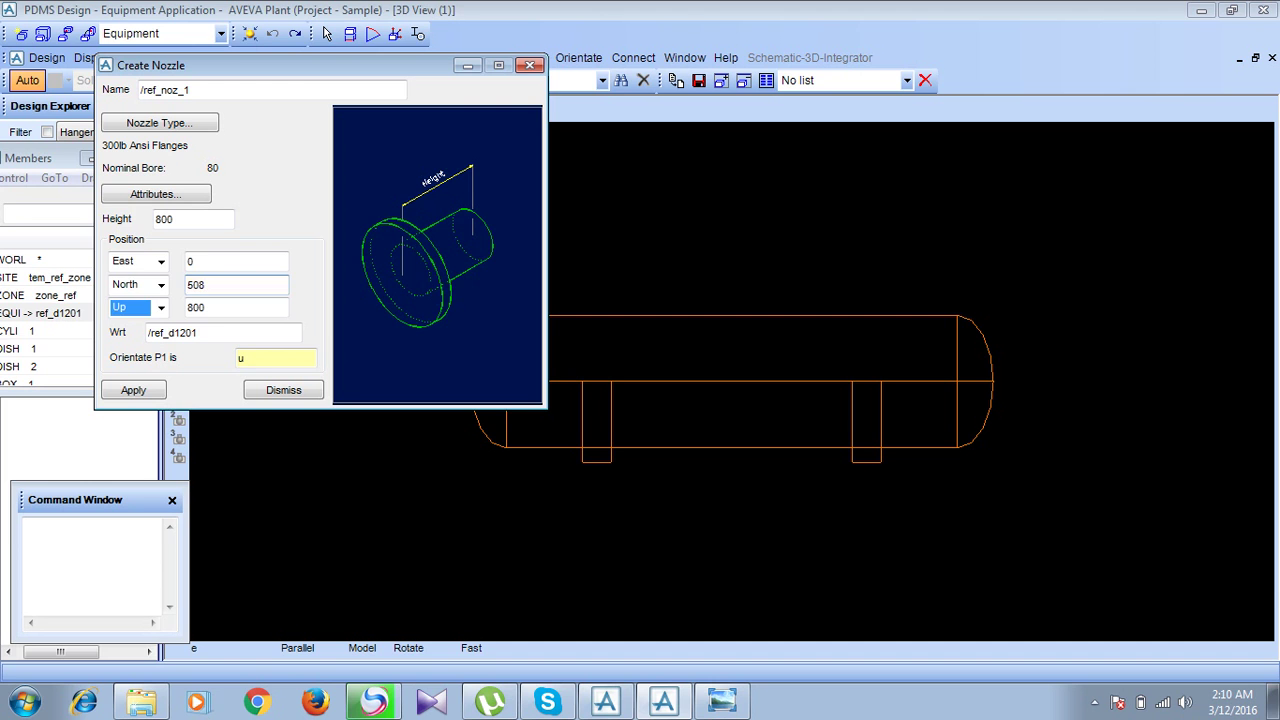
pyautogui.click(150, 389)
pyautogui.click(282, 392)
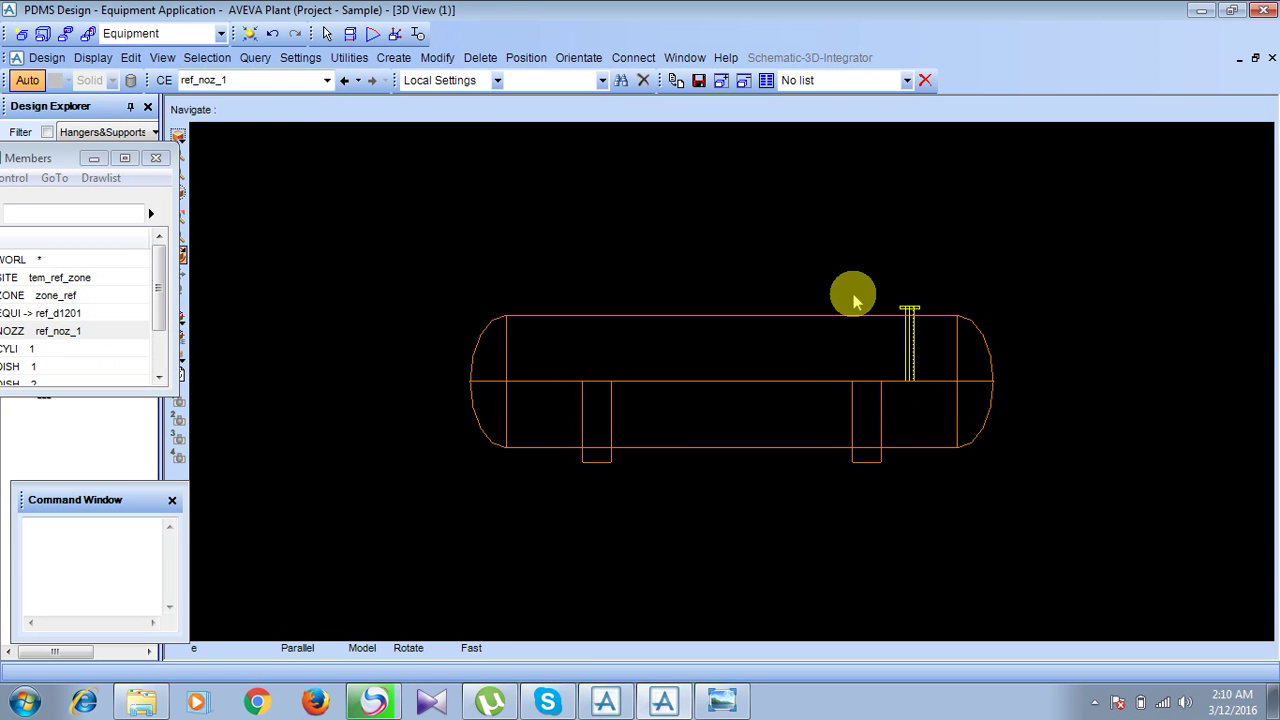
pyautogui.click(722, 701)
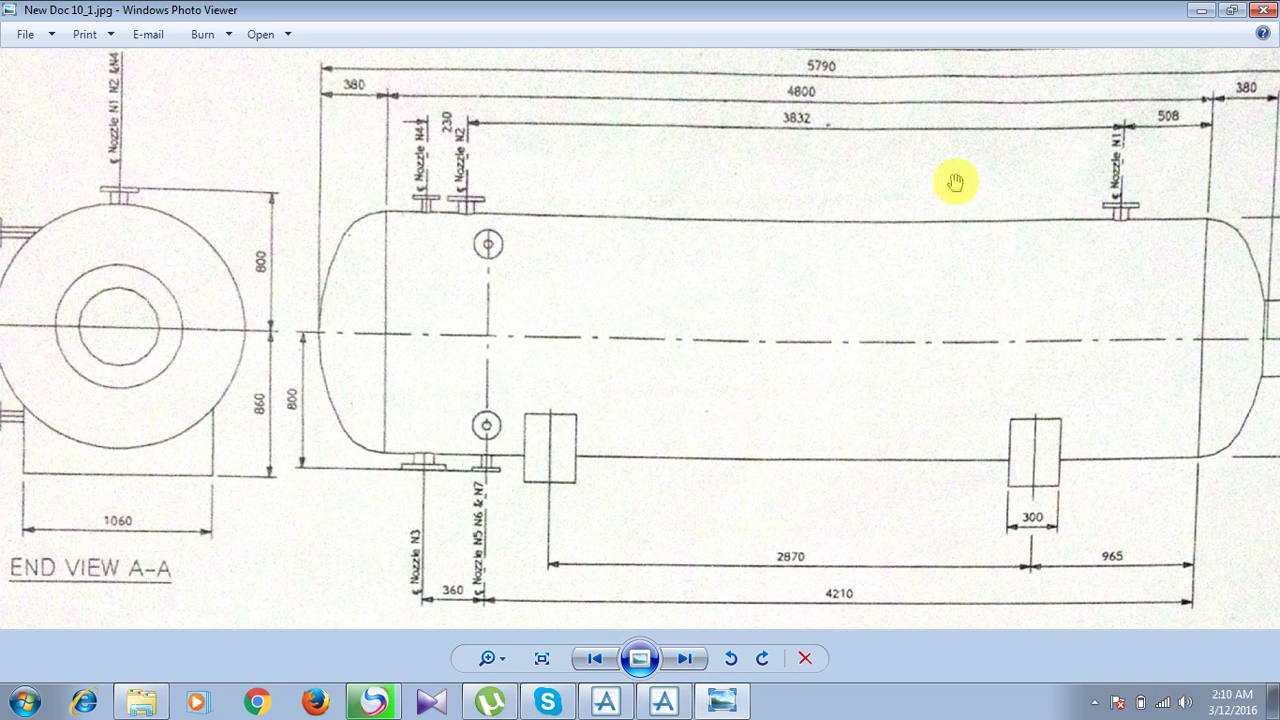
# Check M1 and N1–N7 sizes in the vessel and nozzle specification tables, then the elevation.
pyautogui.moveTo(829, 349); pyautogui.dragTo(759, 190)
pyautogui.moveTo(751, 343)
pyautogui.mouseDown()
pyautogui.moveTo(683, 165)
pyautogui.moveTo(700, 171)
pyautogui.mouseUp()
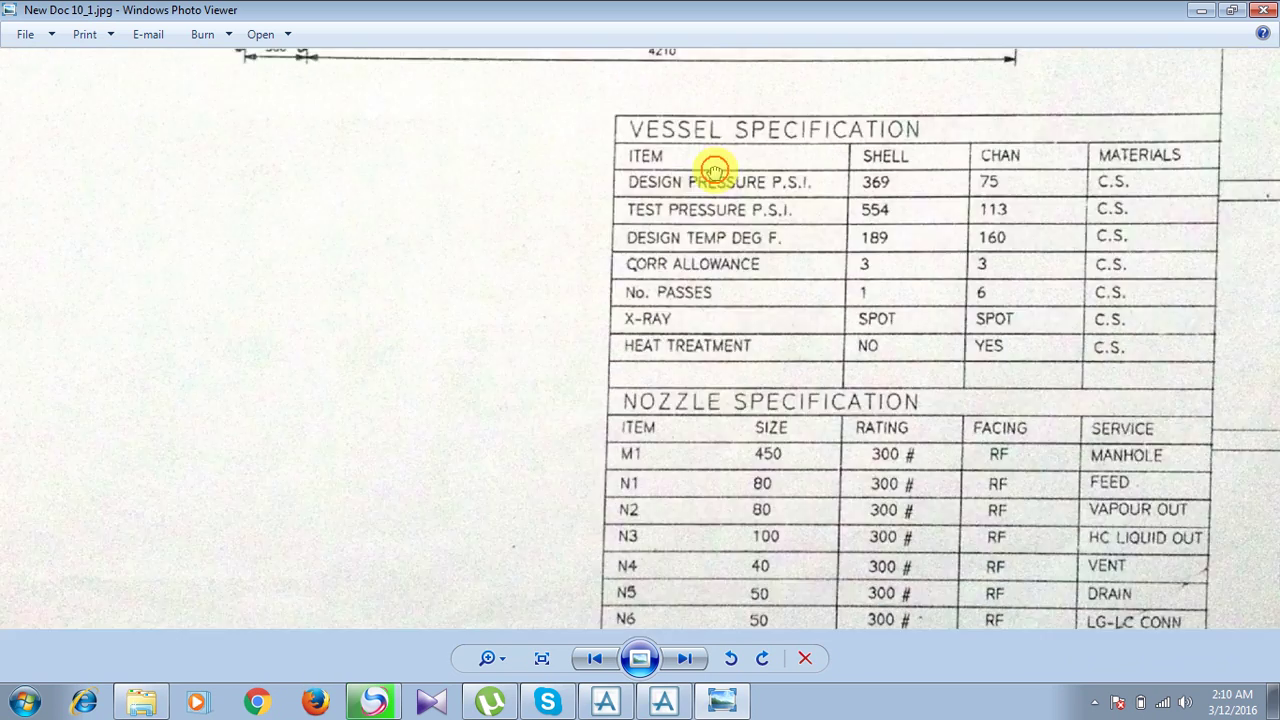
pyautogui.moveTo(735, 305); pyautogui.dragTo(718, 202)
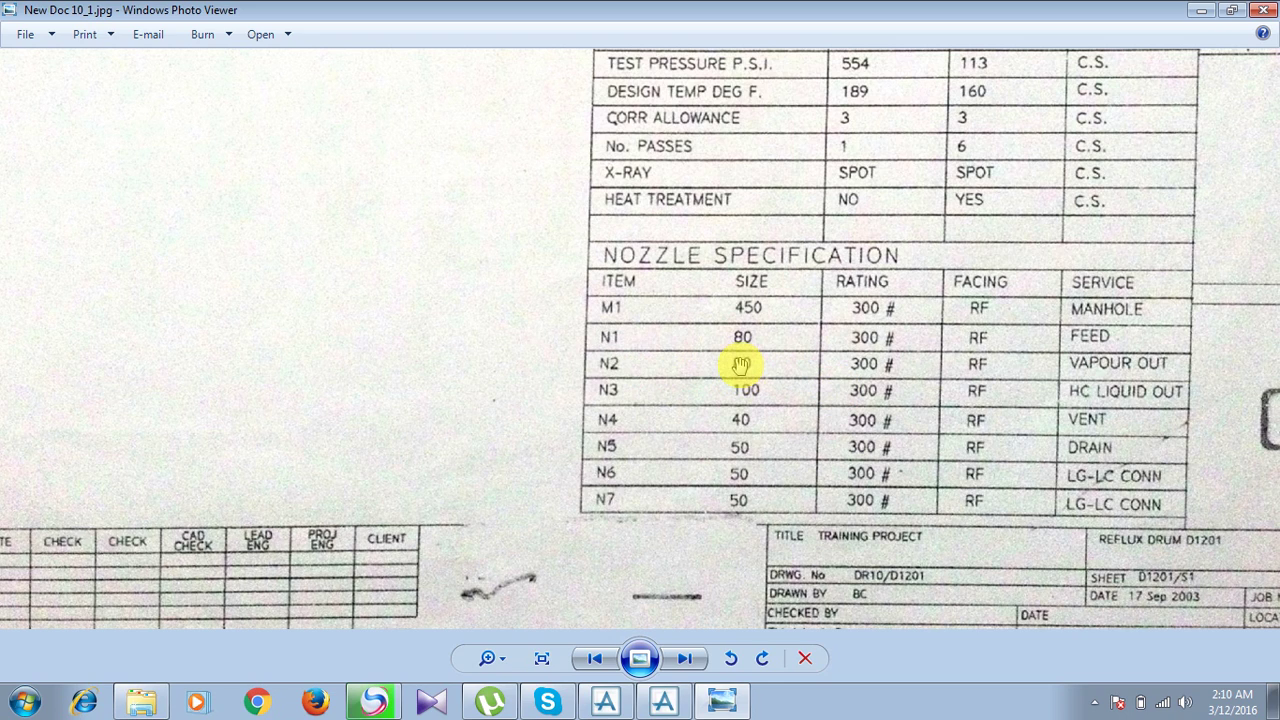
pyautogui.moveTo(886, 251); pyautogui.dragTo(914, 480)
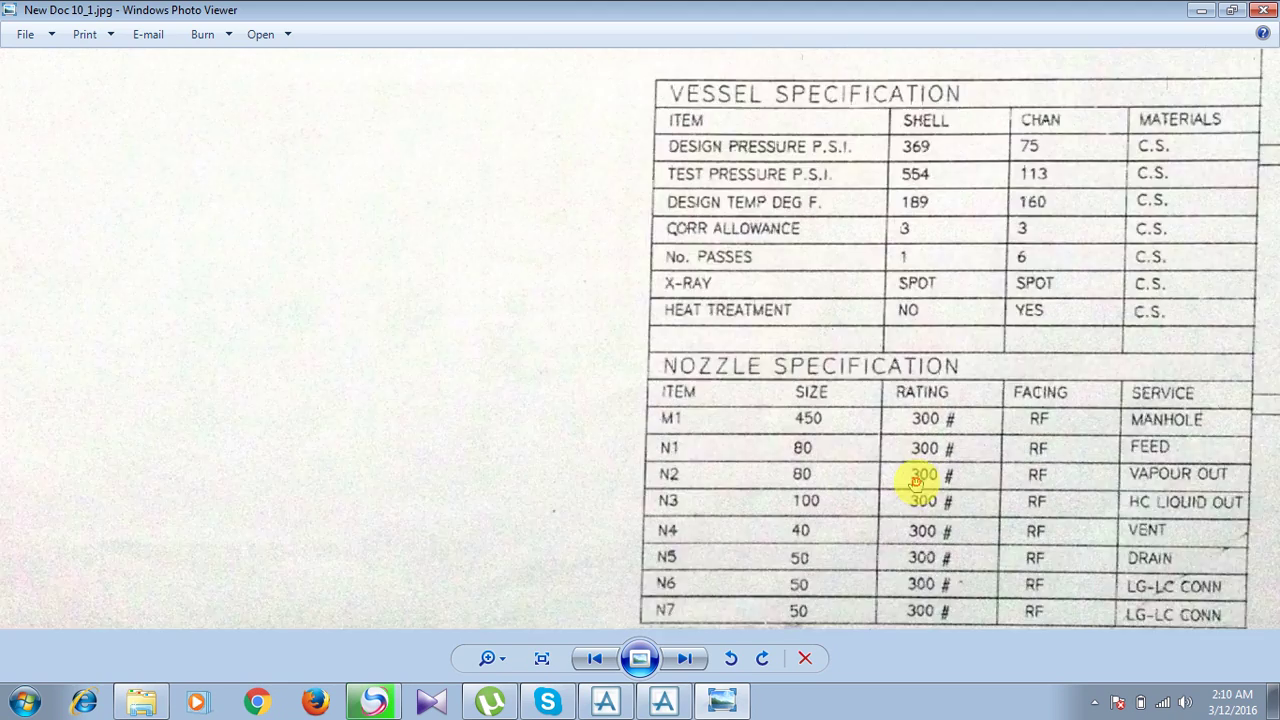
pyautogui.moveTo(669, 217)
pyautogui.mouseDown()
pyautogui.moveTo(645, 330)
pyautogui.moveTo(651, 431)
pyautogui.mouseUp()
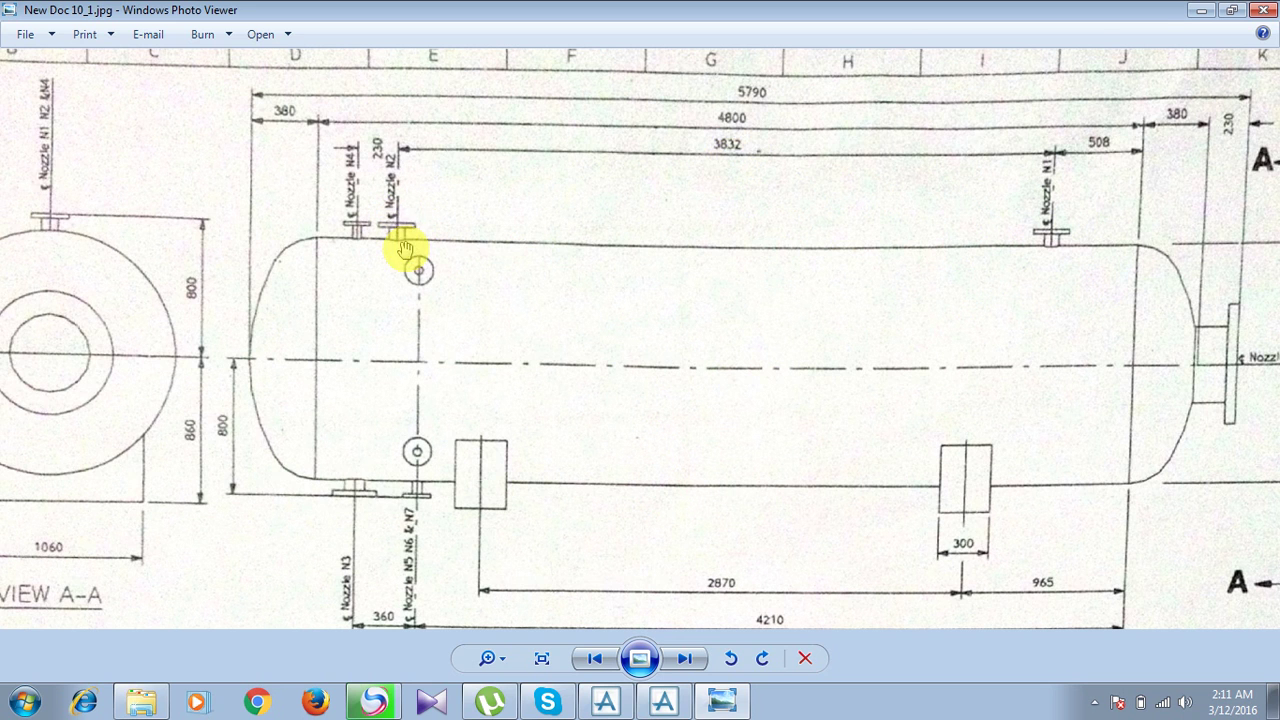
pyautogui.click(1201, 10)
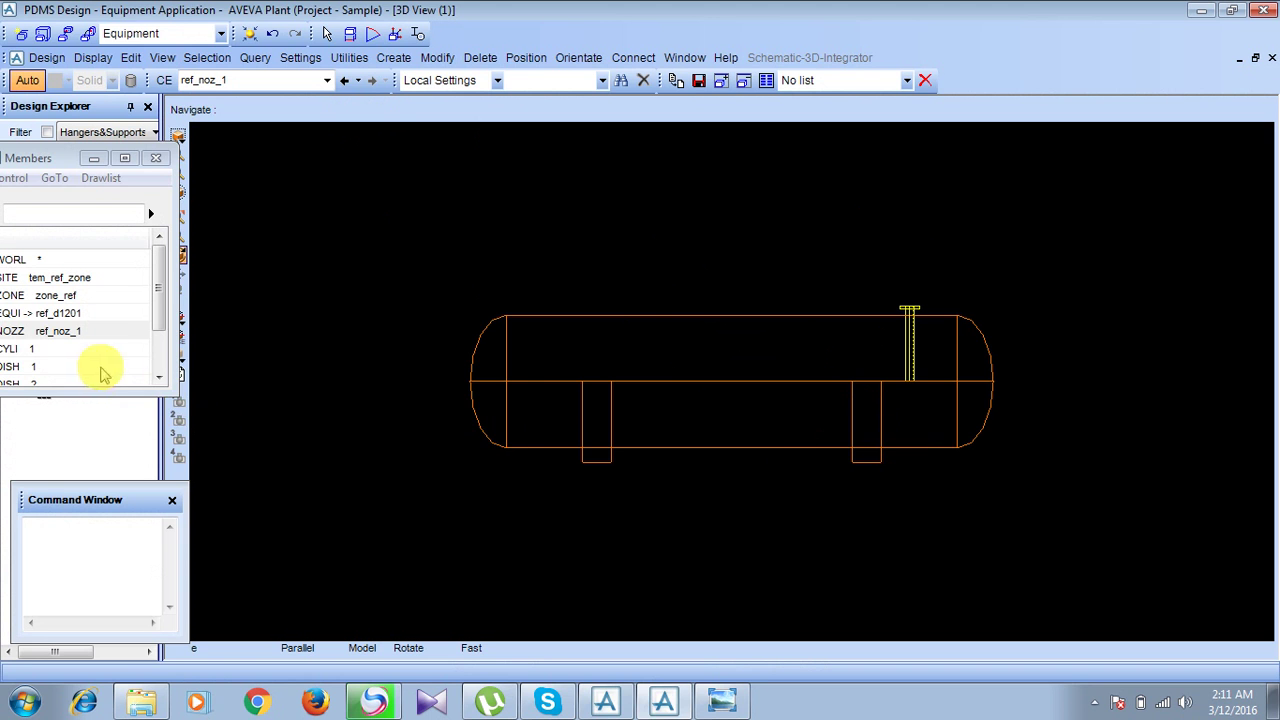
# Select nozzle ref_noz_1 and start a Copy with Offset of it.
pyautogui.moveTo(55, 158); pyautogui.dragTo(97, 160)
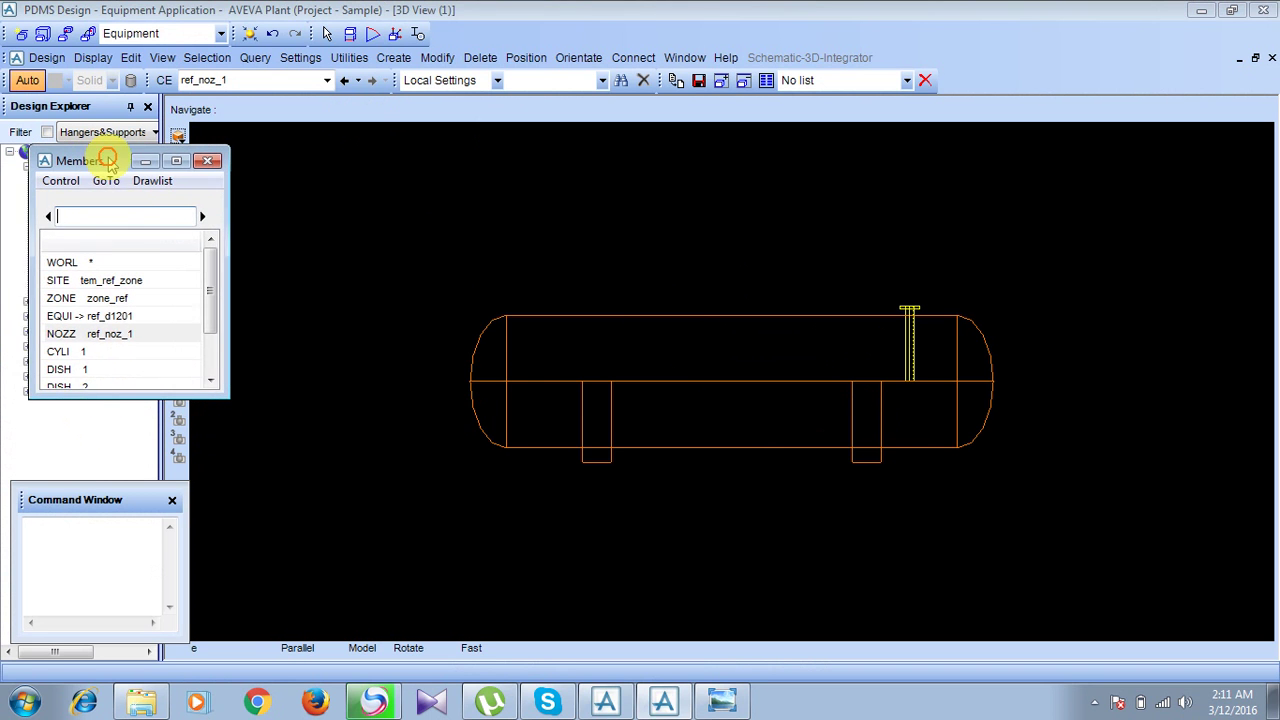
pyautogui.click(95, 333)
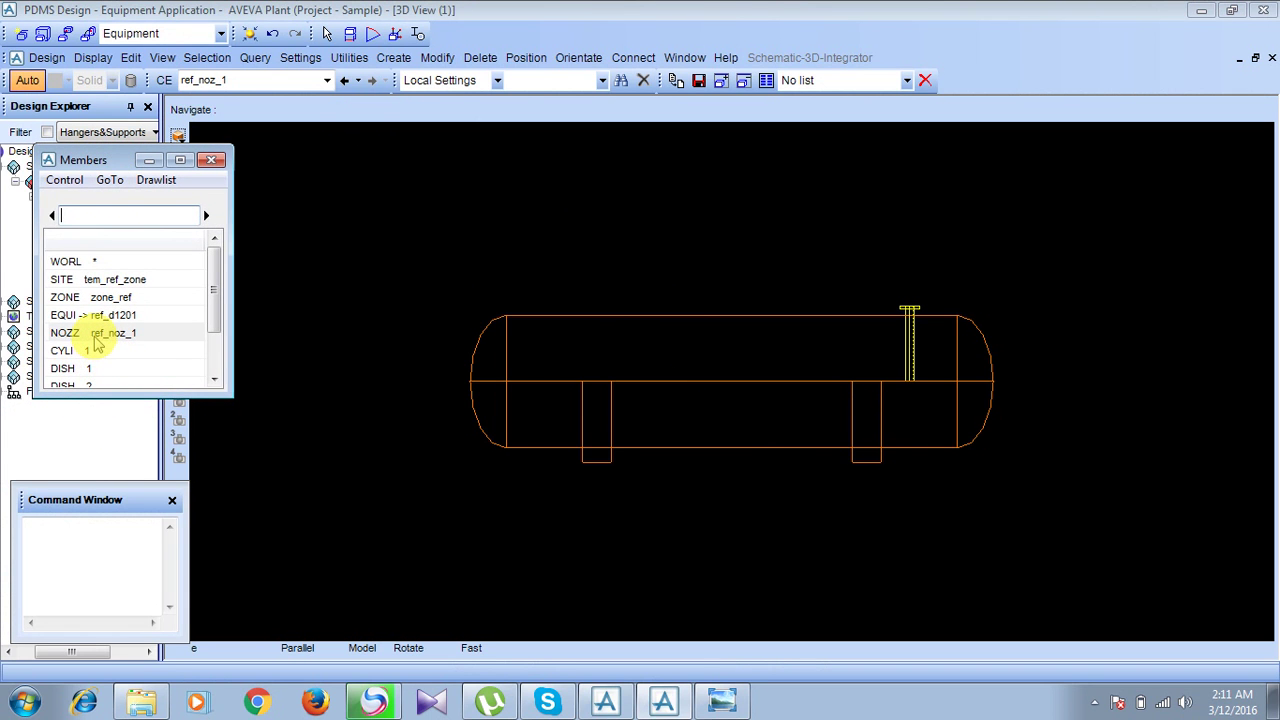
pyautogui.click(290, 210)
pyautogui.click(391, 57)
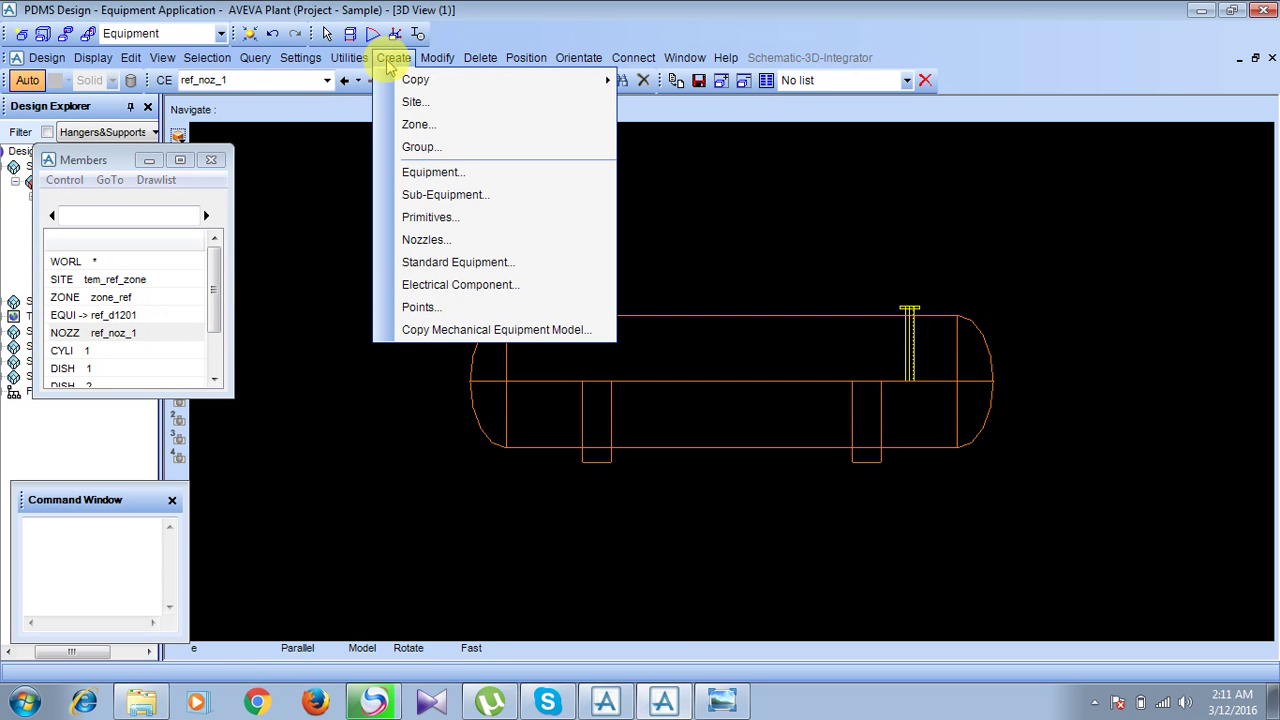
pyautogui.moveTo(495, 88)
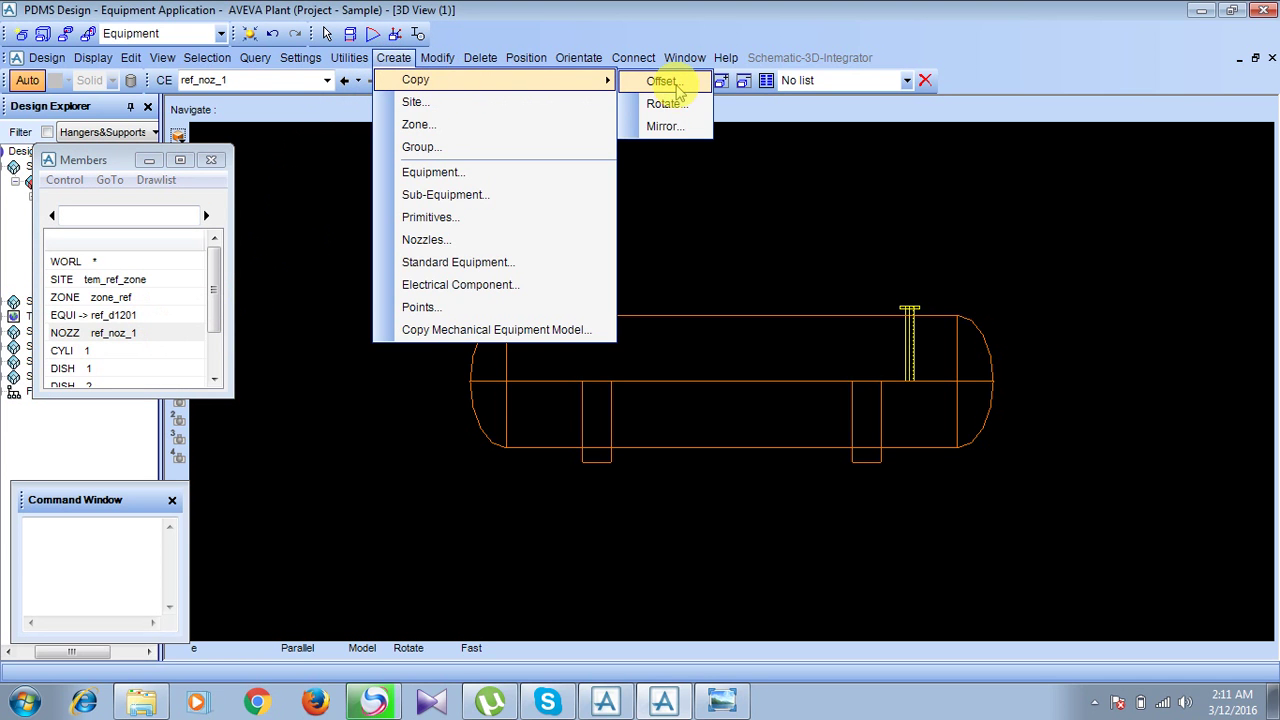
pyautogui.click(677, 89)
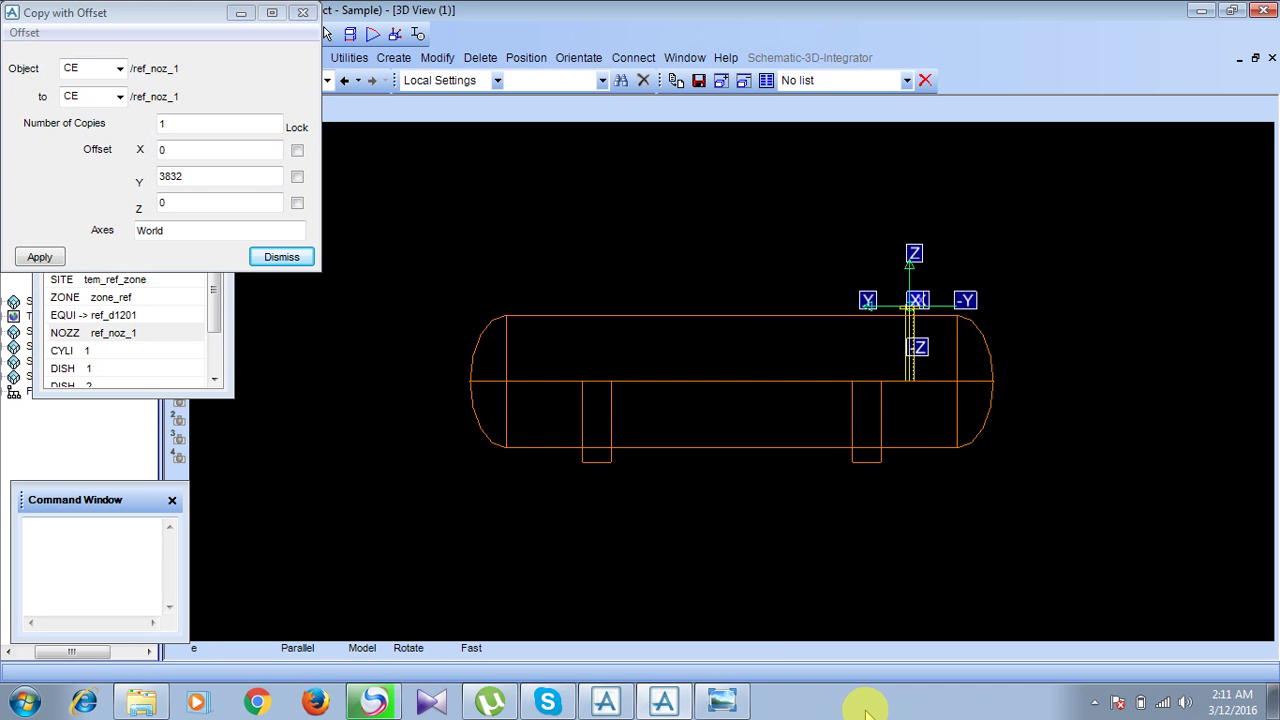
# Copy ref_noz_1 with a Y offset of 3832, keeping the new NOZZ 2.
pyautogui.click(720, 704)
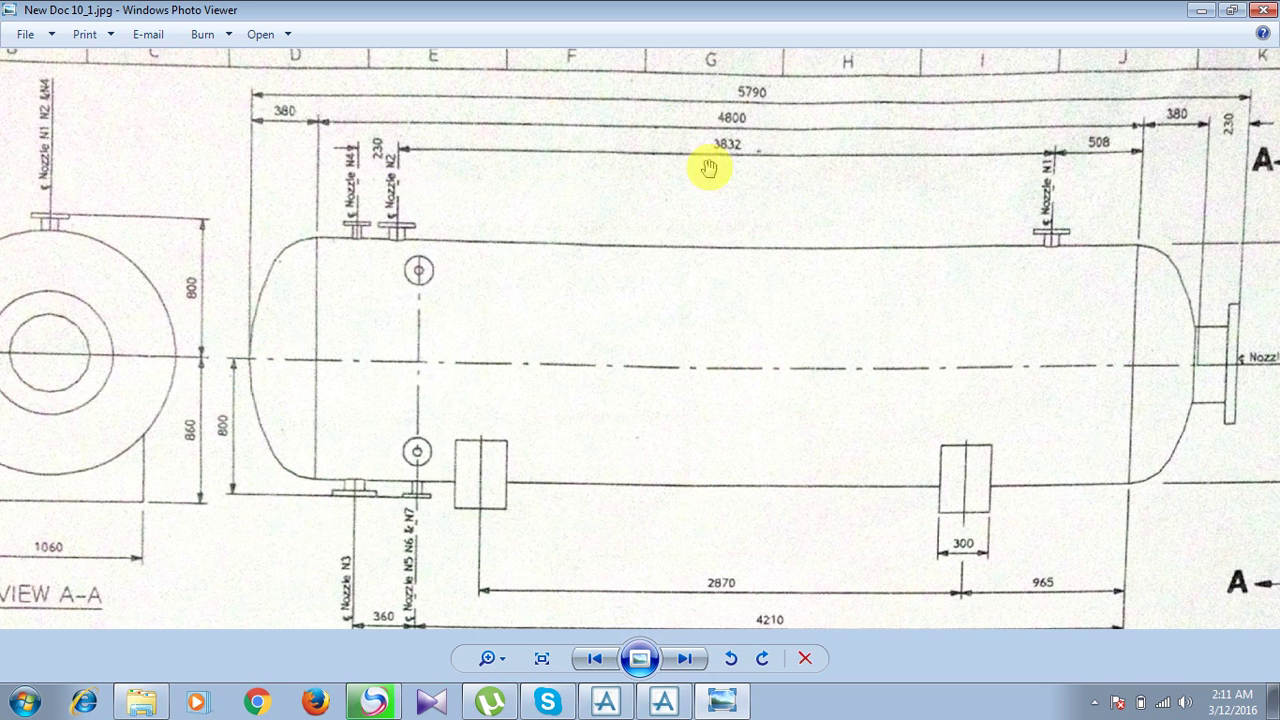
pyautogui.click(720, 703)
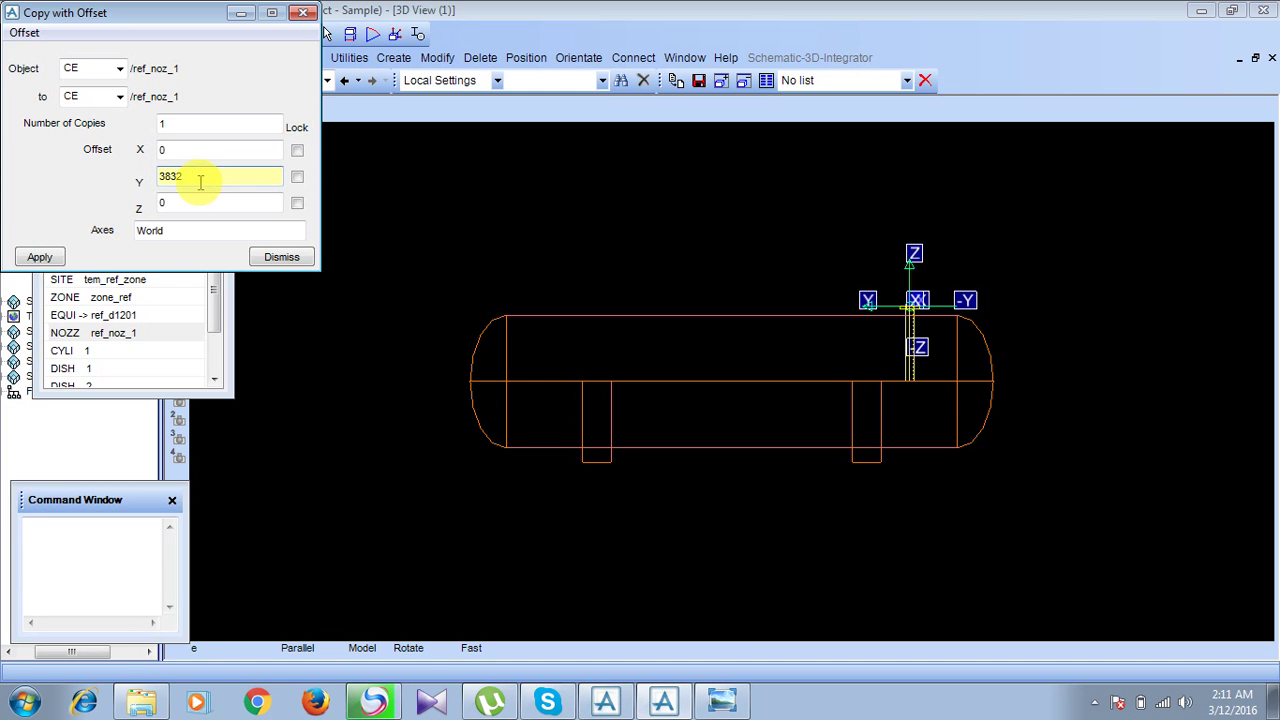
pyautogui.click(40, 258)
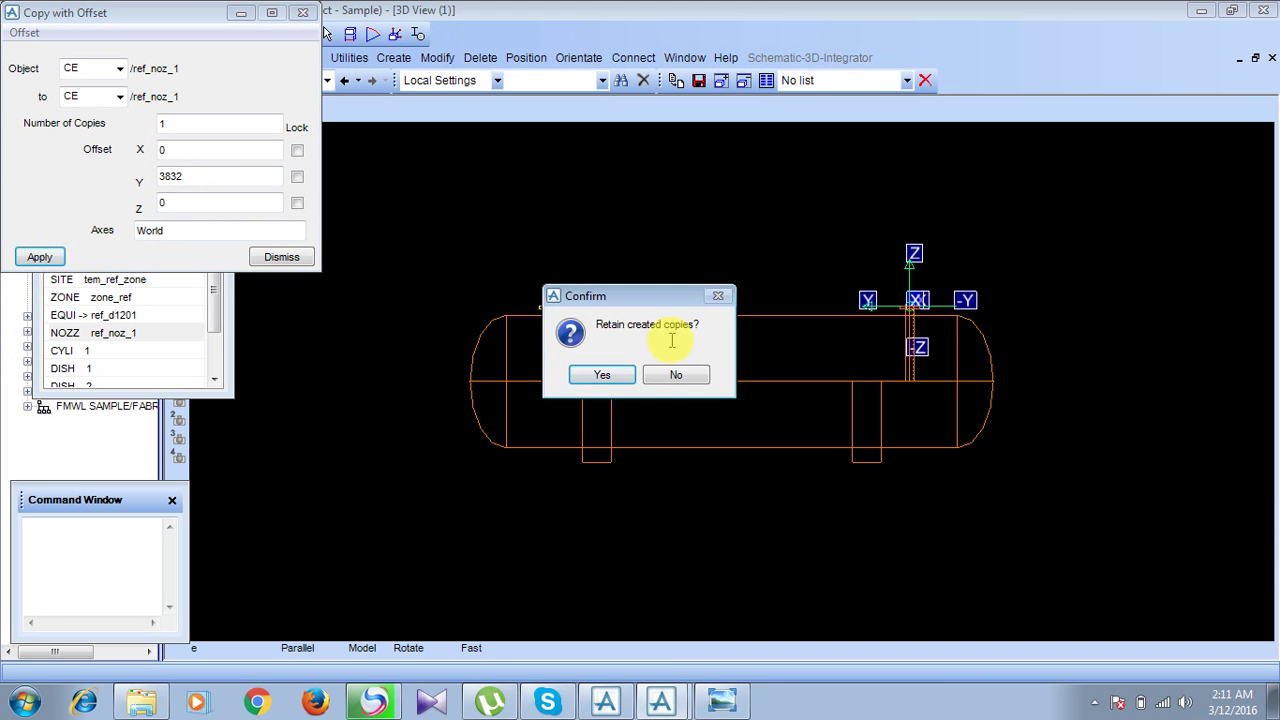
pyautogui.click(620, 378)
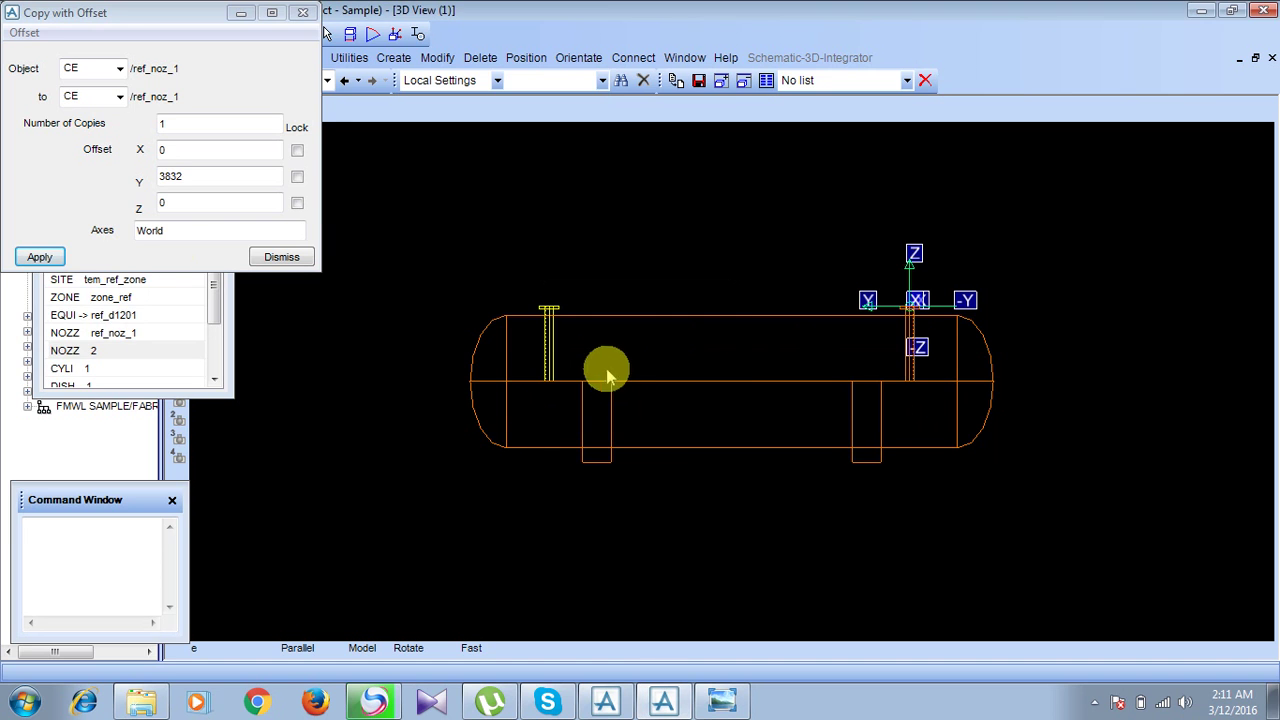
pyautogui.click(275, 257)
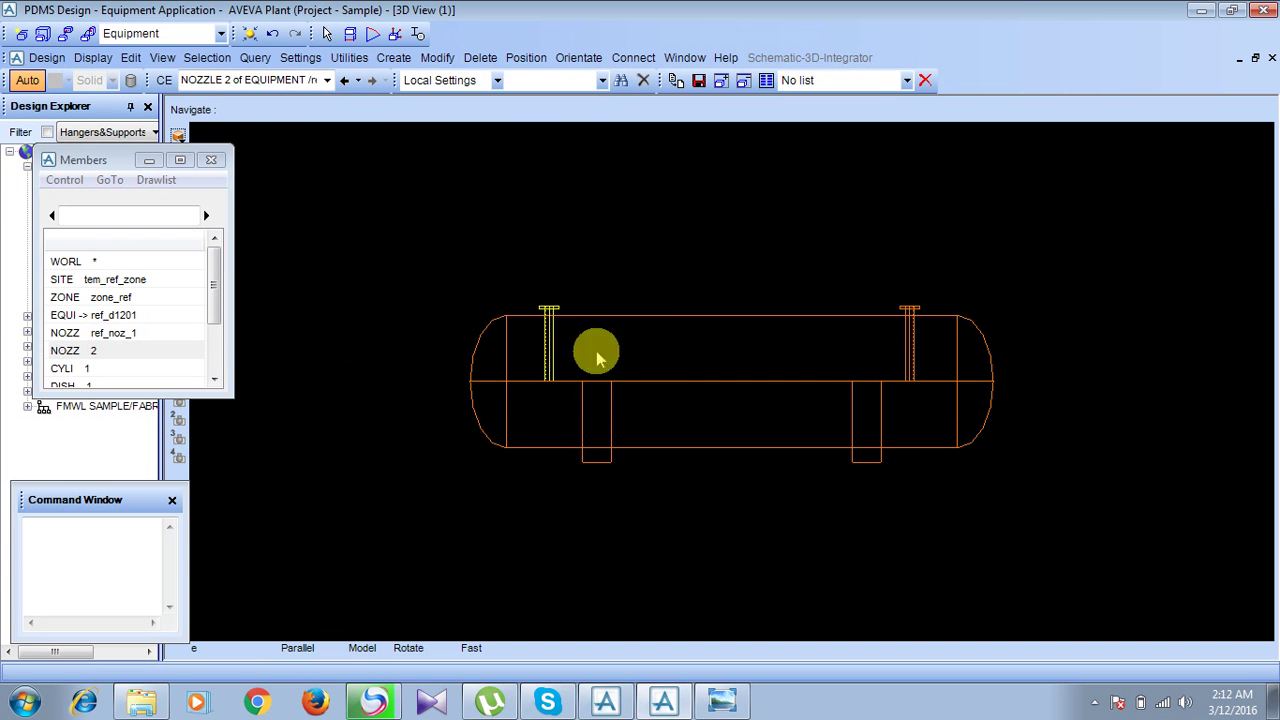
# Select the copied nozzle NOZZ 2 and rename it ref_noz_2 through Modify > Name.
pyautogui.click(95, 351)
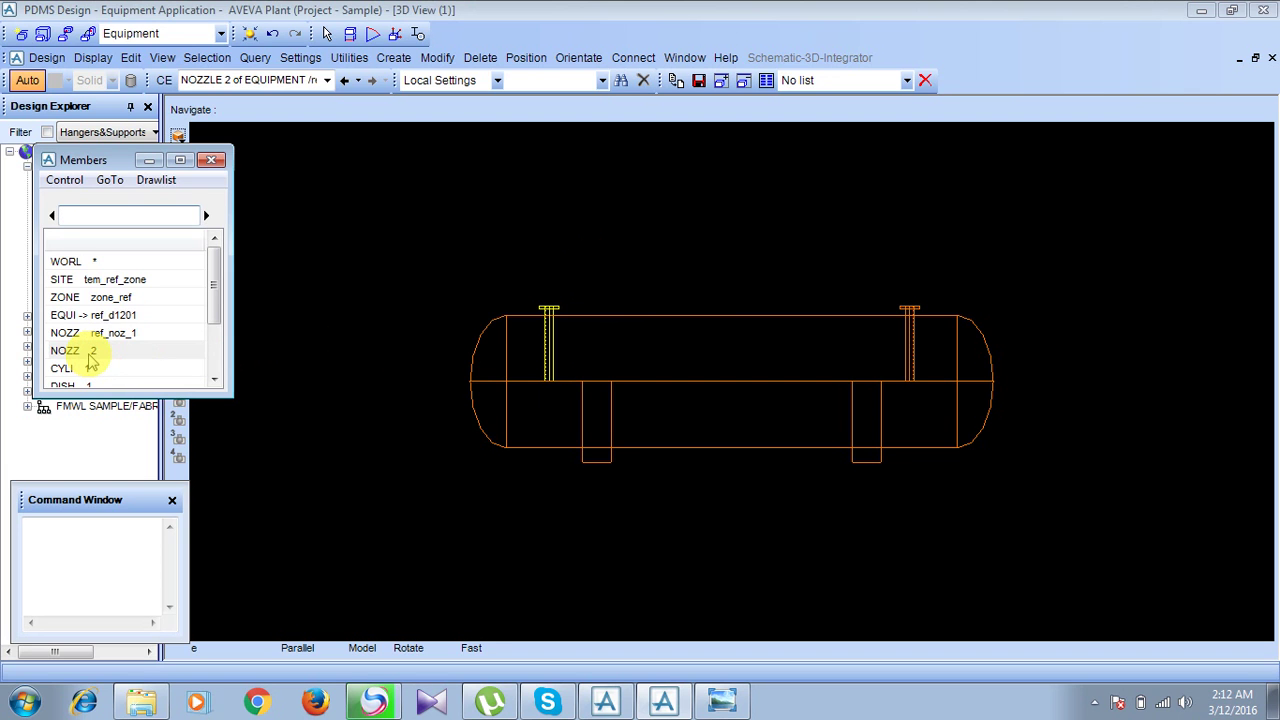
pyautogui.click(349, 189)
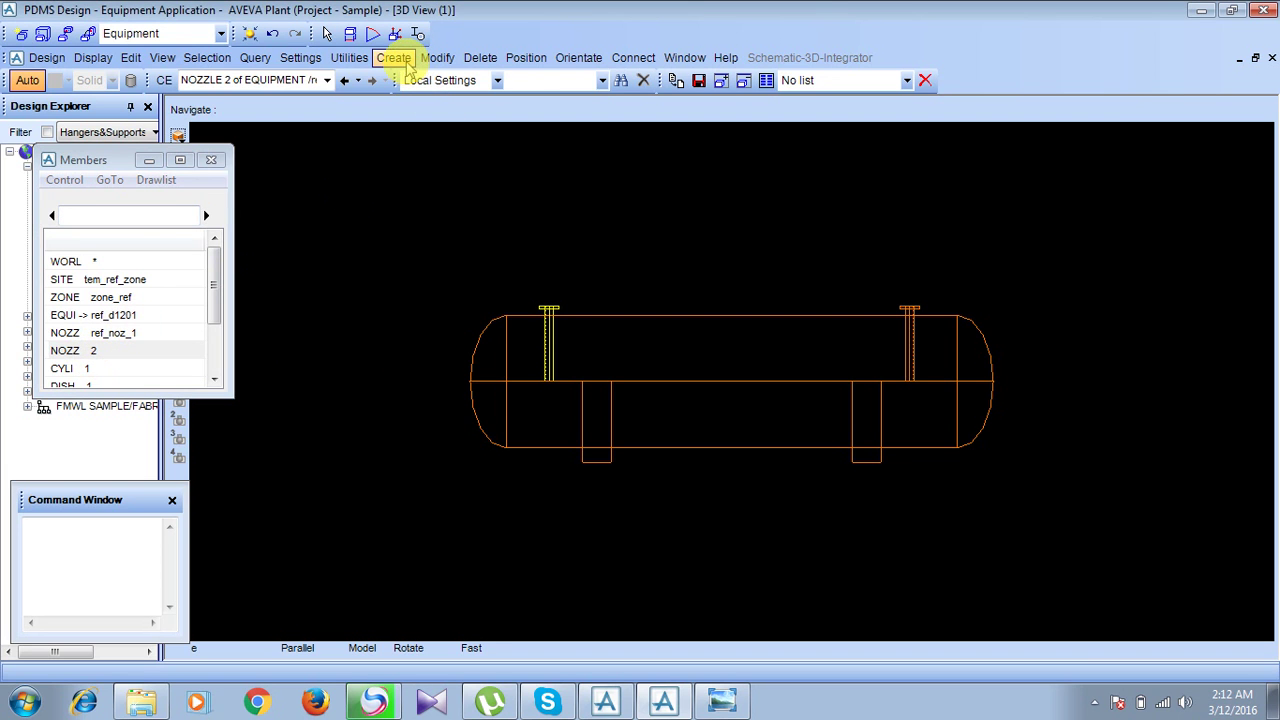
pyautogui.click(437, 57)
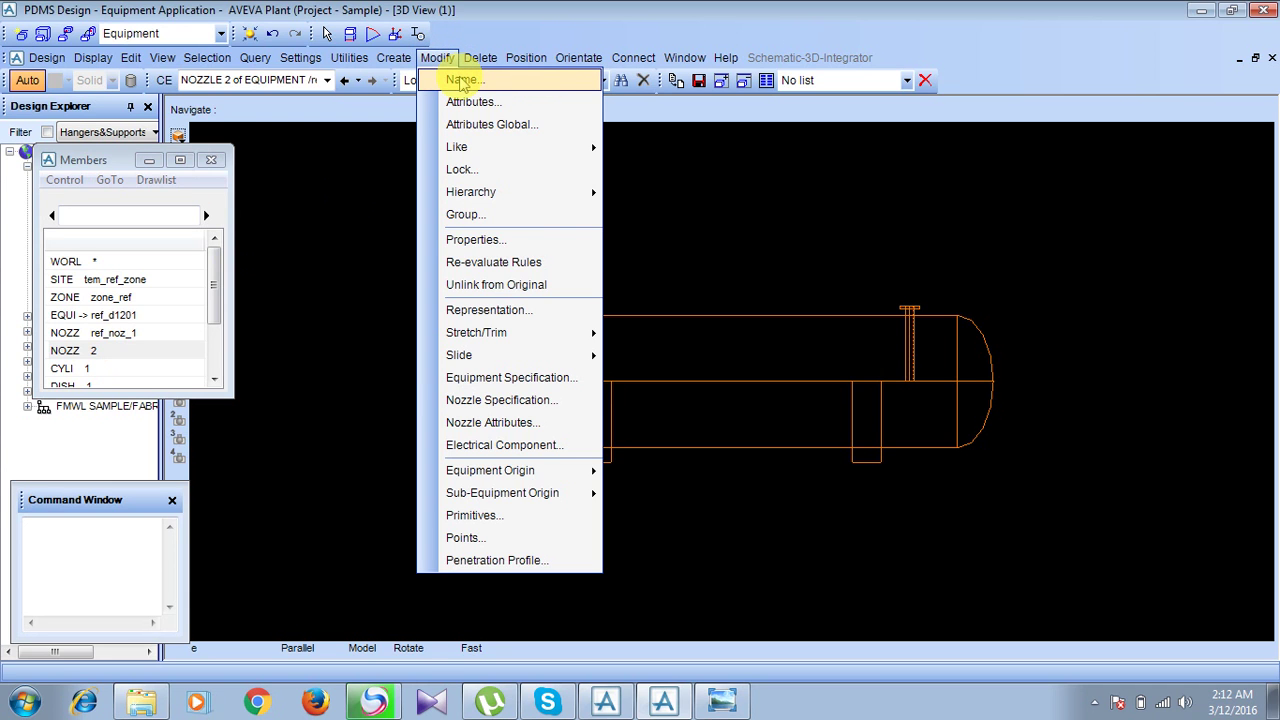
pyautogui.click(461, 81)
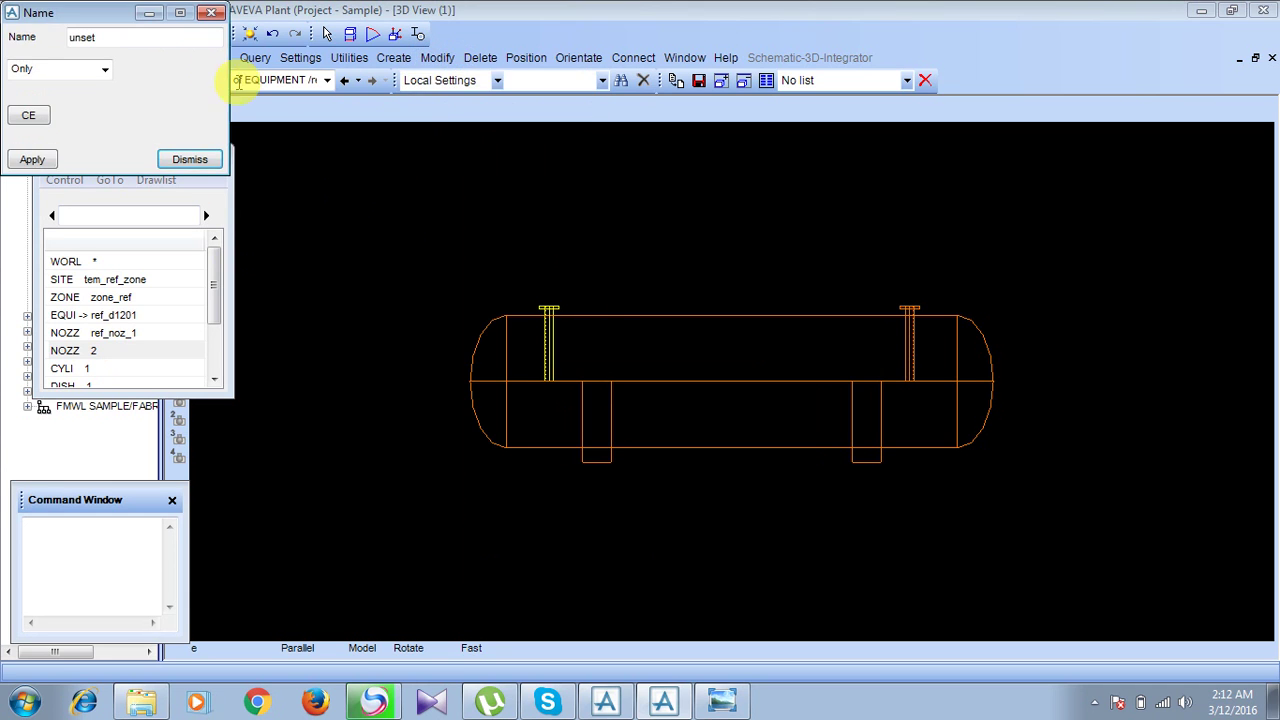
pyautogui.press('BackSpace')
pyautogui.press('BackSpace')
pyautogui.press('BackSpace')
pyautogui.press('BackSpace')
pyautogui.press('BackSpace')
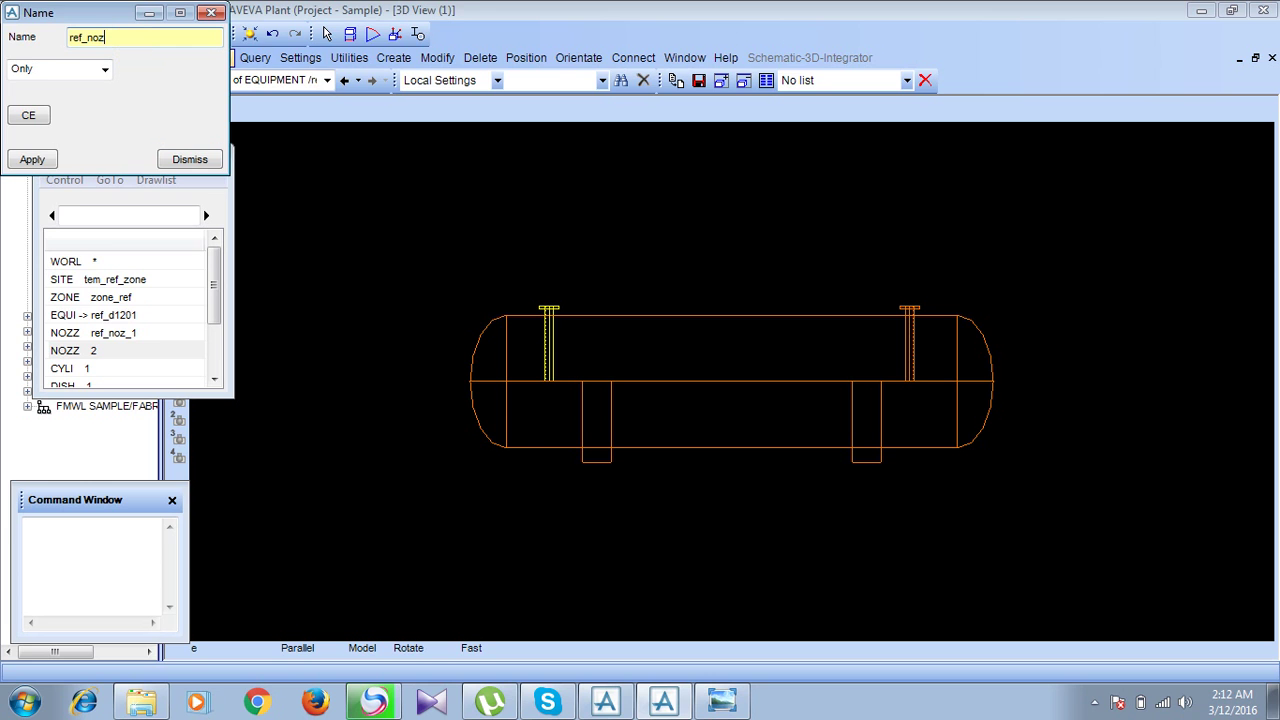
pyautogui.write('ref_noz_2')
pyautogui.press('Tab')
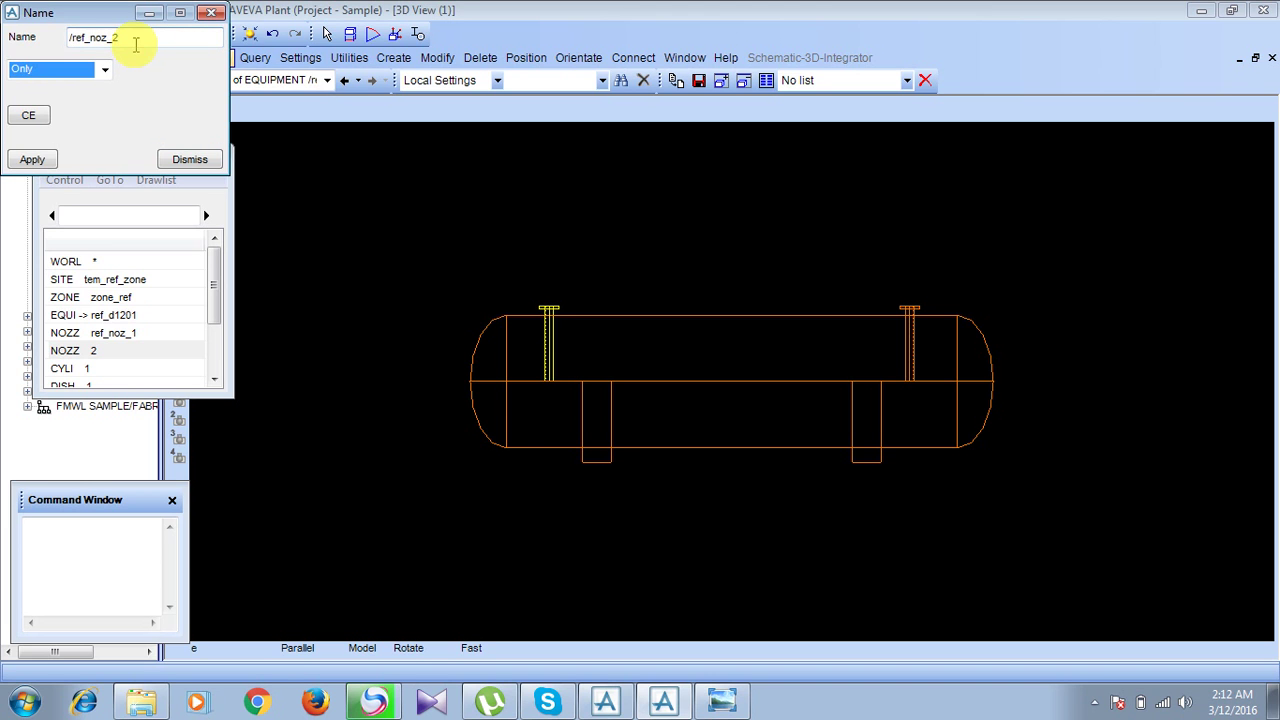
pyautogui.click(55, 161)
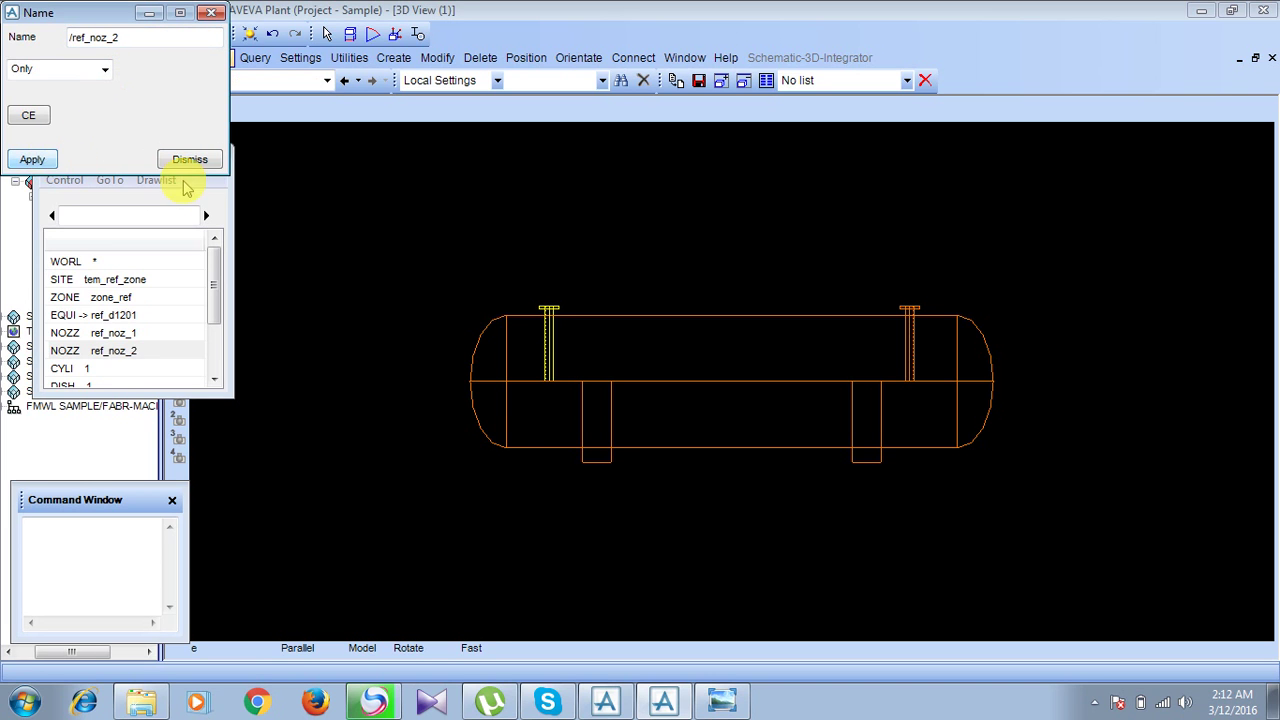
pyautogui.click(190, 160)
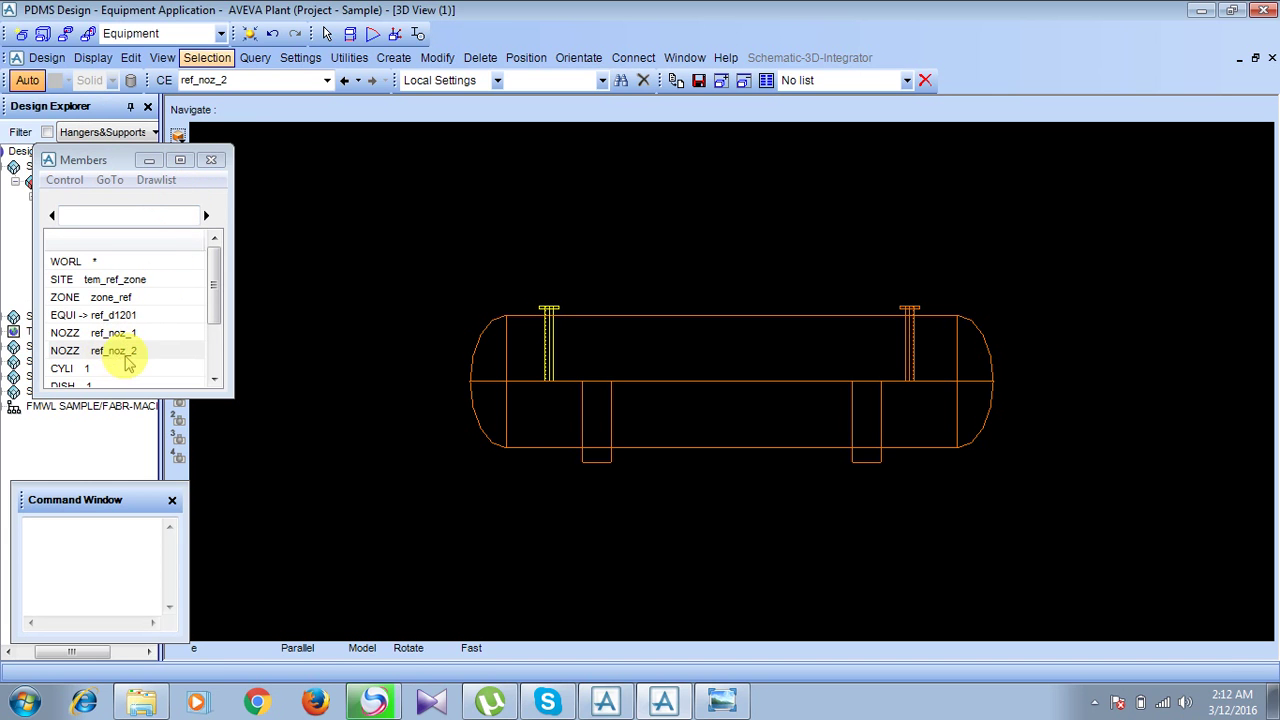
# Start a new nozzle from Create > Nozzles and name it ref_noz_3.
pyautogui.click(394, 58)
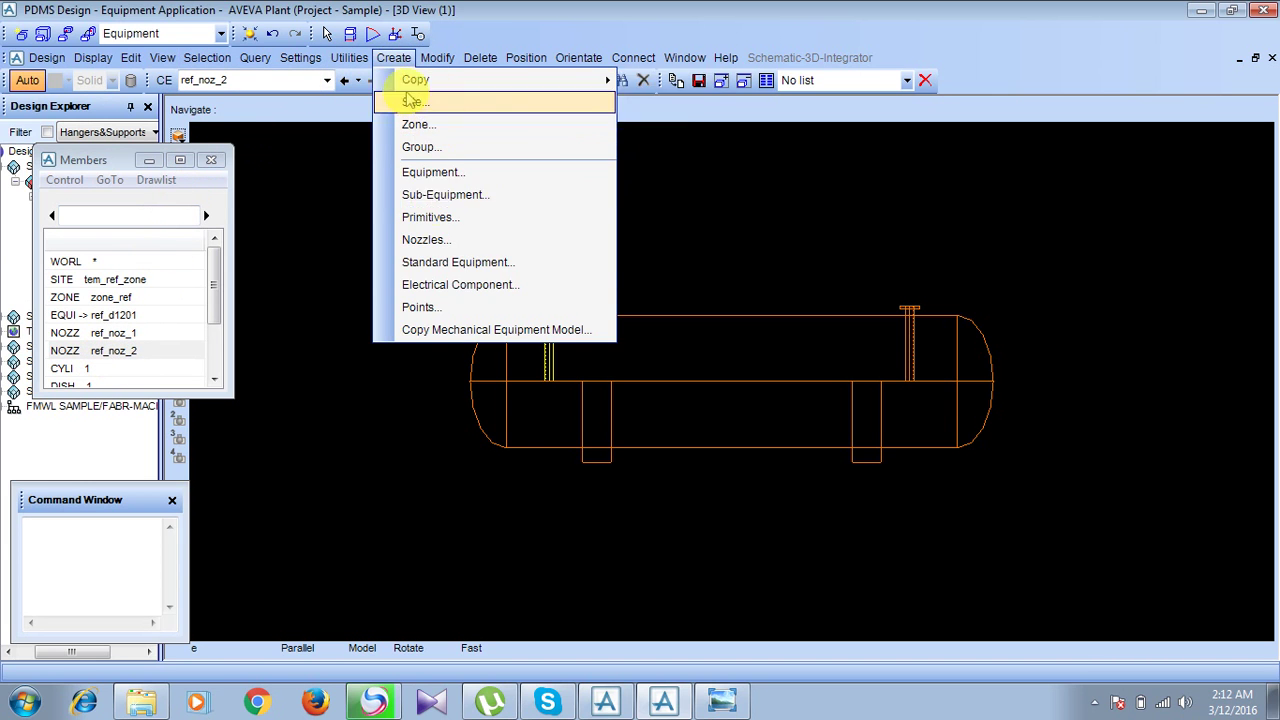
pyautogui.click(418, 239)
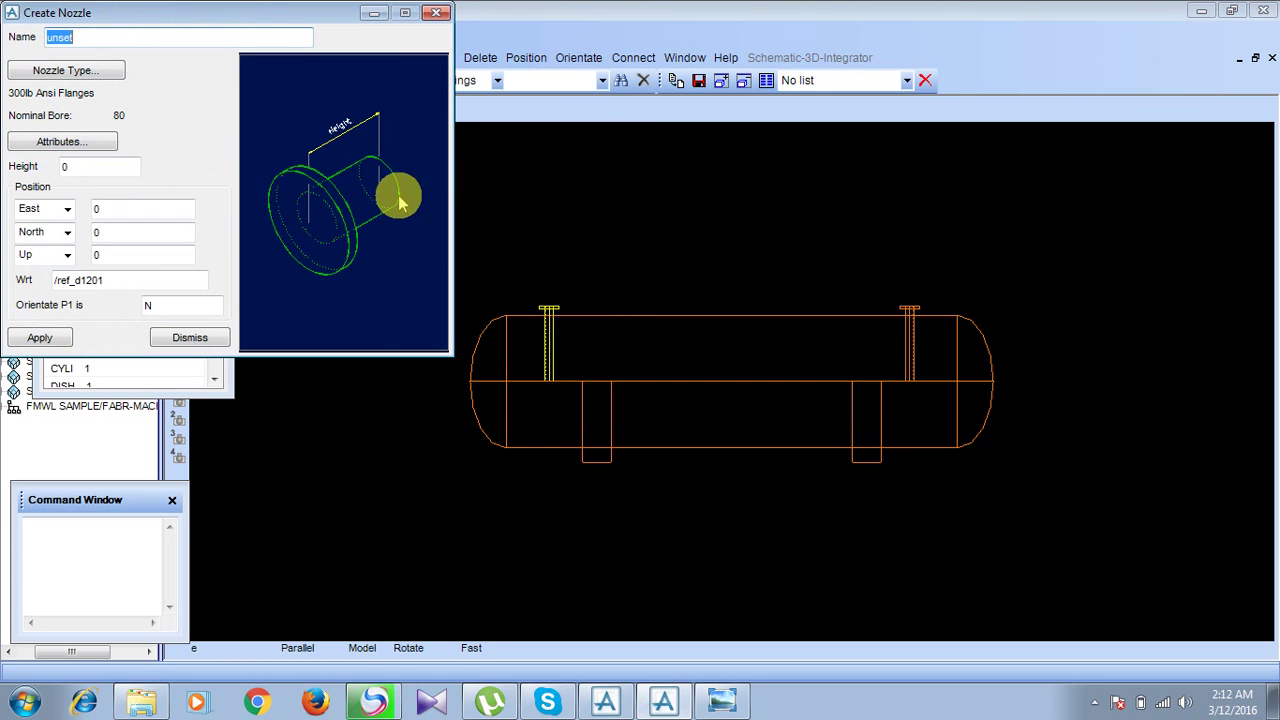
pyautogui.press('BackSpace')
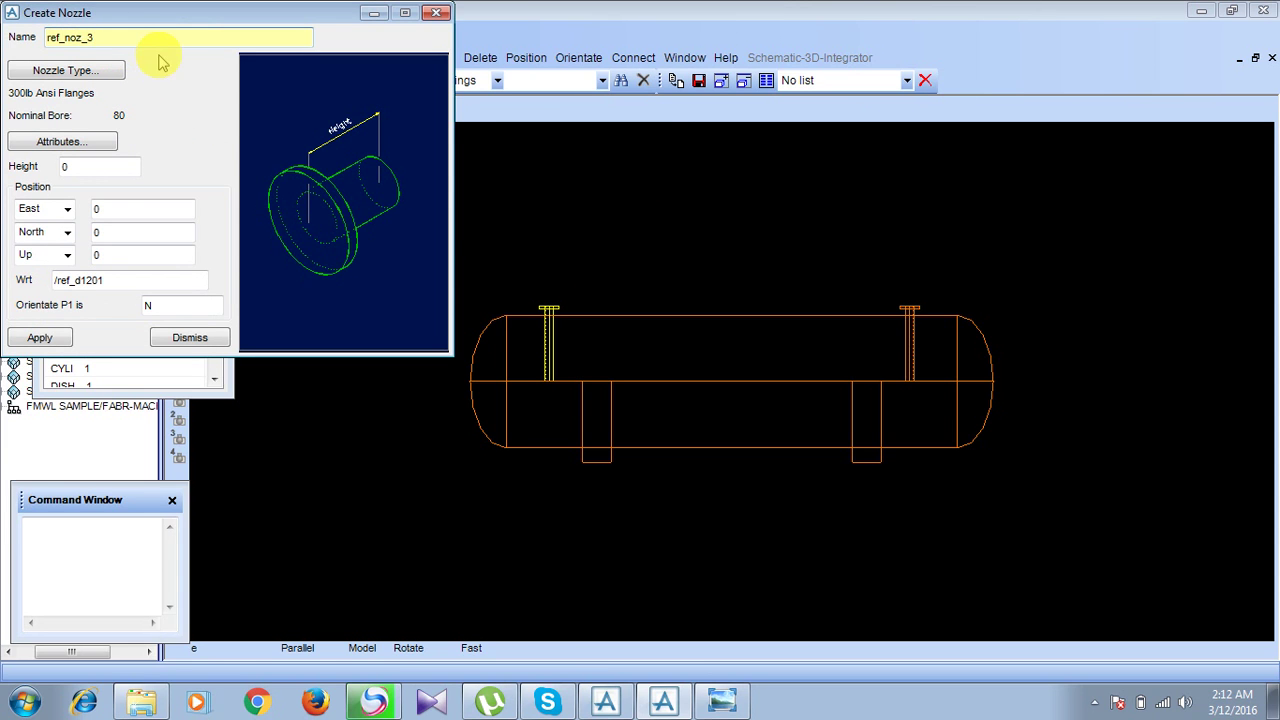
pyautogui.press('Return')
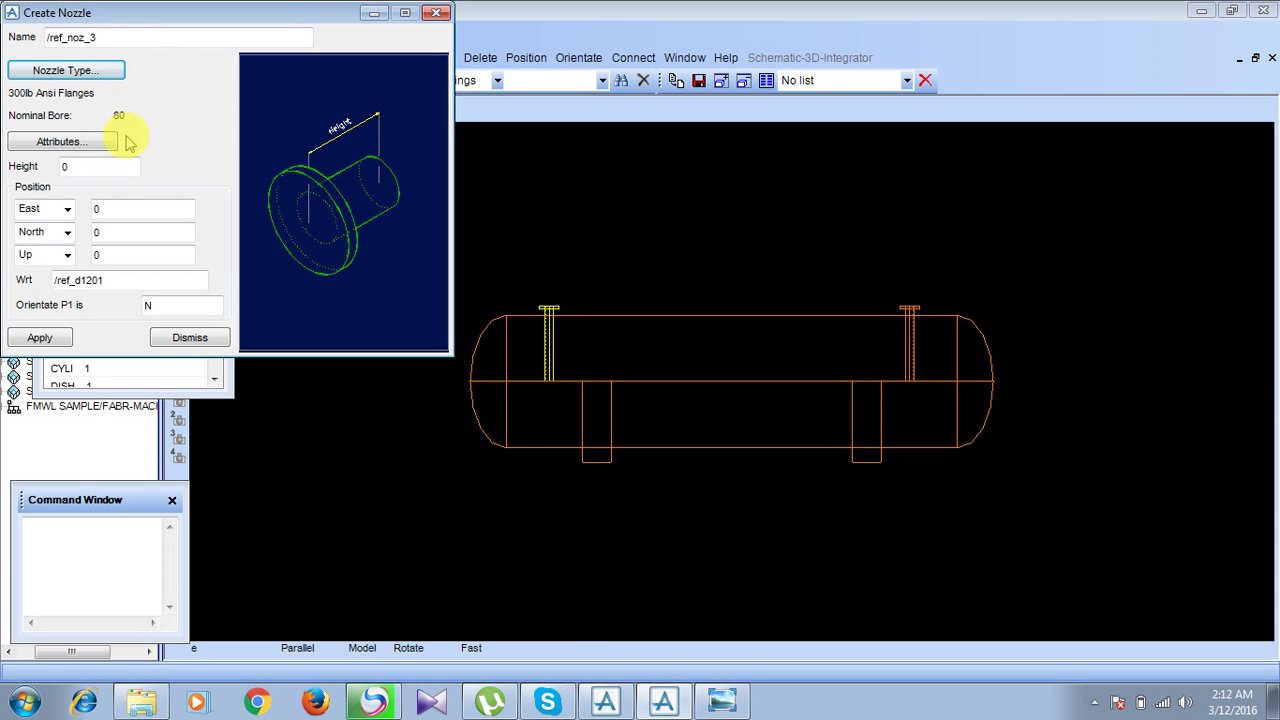
# Look up N3's size and rating in the drawing's Nozzle Specification table.
pyautogui.click(722, 700)
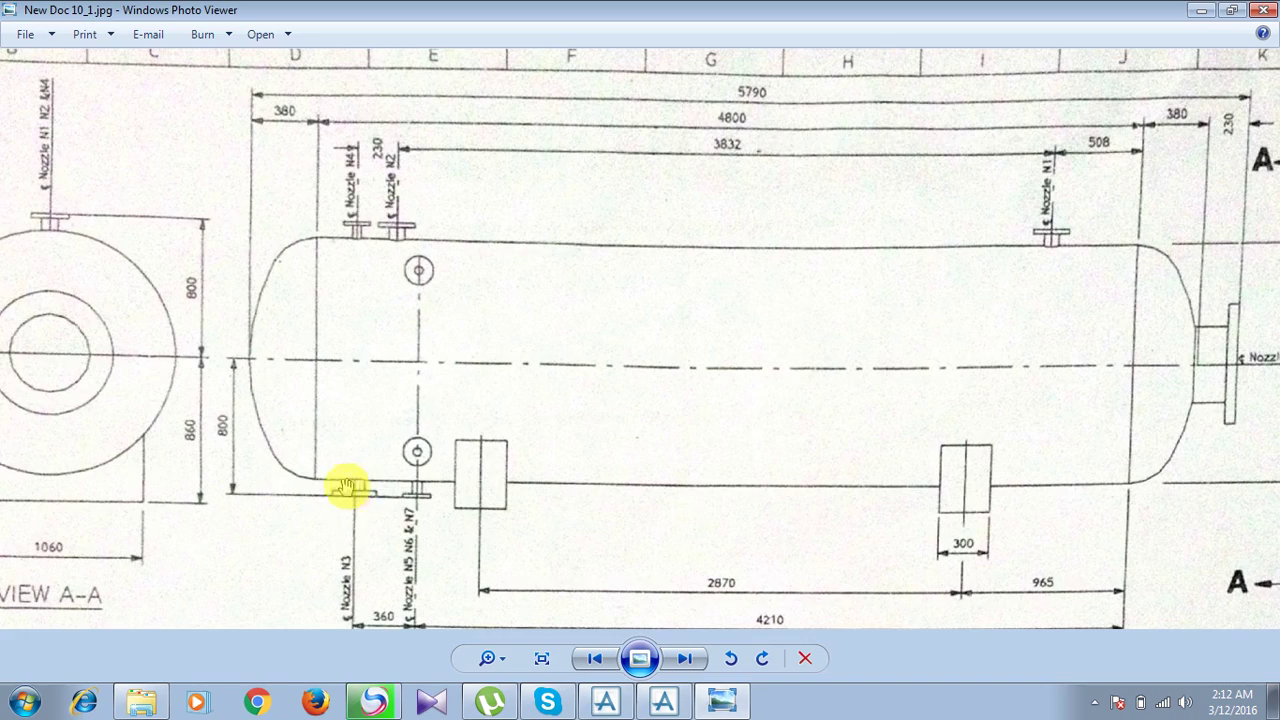
pyautogui.moveTo(616, 549)
pyautogui.mouseDown()
pyautogui.moveTo(634, 451)
pyautogui.moveTo(743, 423)
pyautogui.moveTo(666, 409)
pyautogui.moveTo(634, 170)
pyautogui.mouseUp()
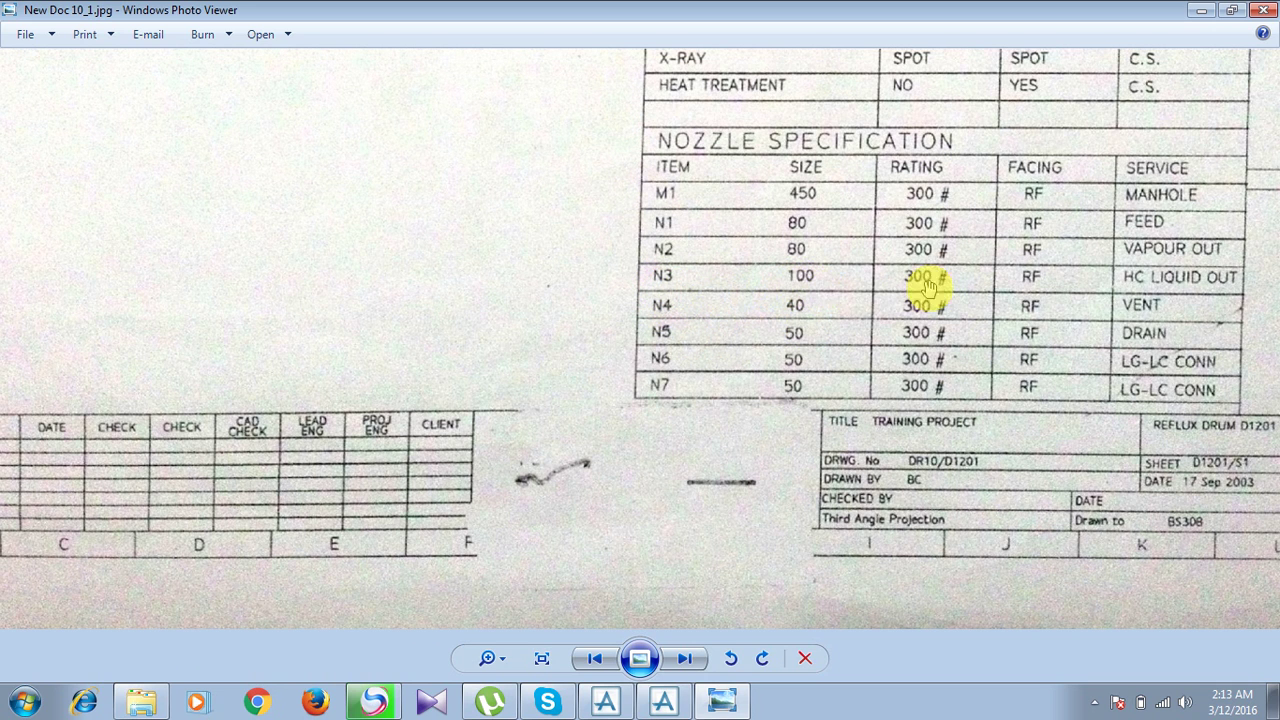
pyautogui.click(722, 700)
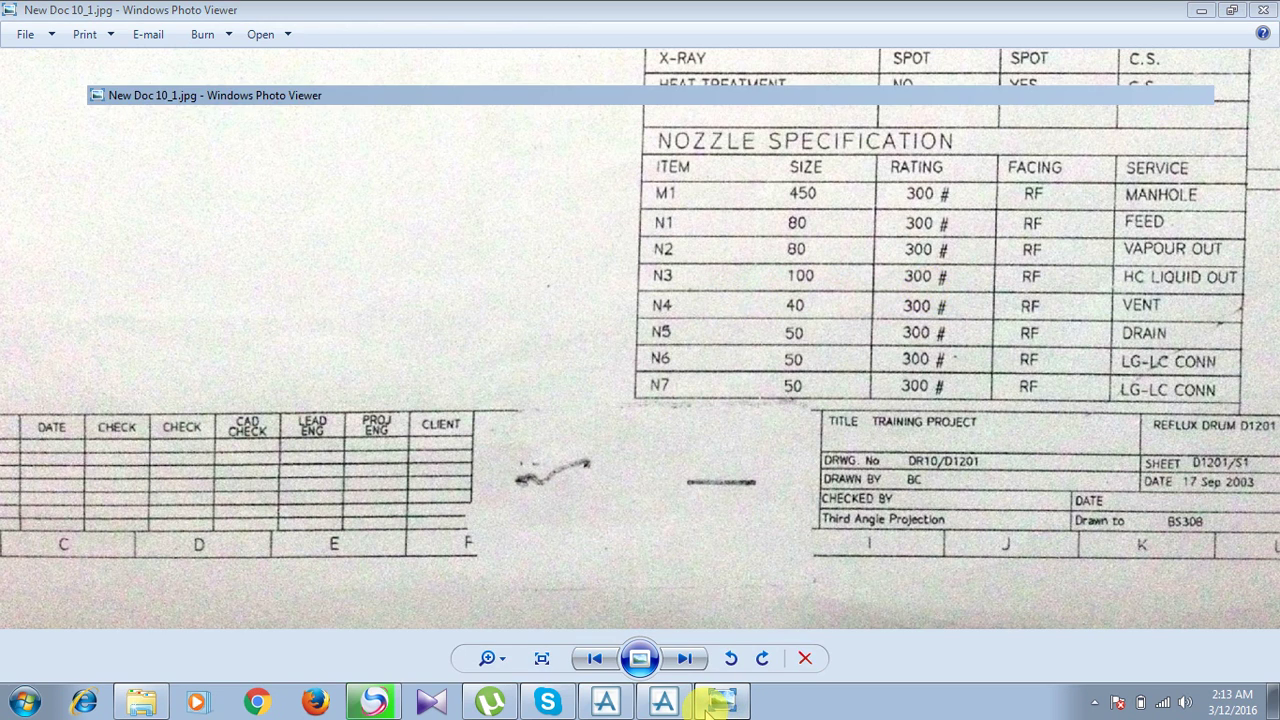
# Set ref_noz_3's nozzle type to specification #300.R.F with a nominal bore of 100.
pyautogui.click(80, 71)
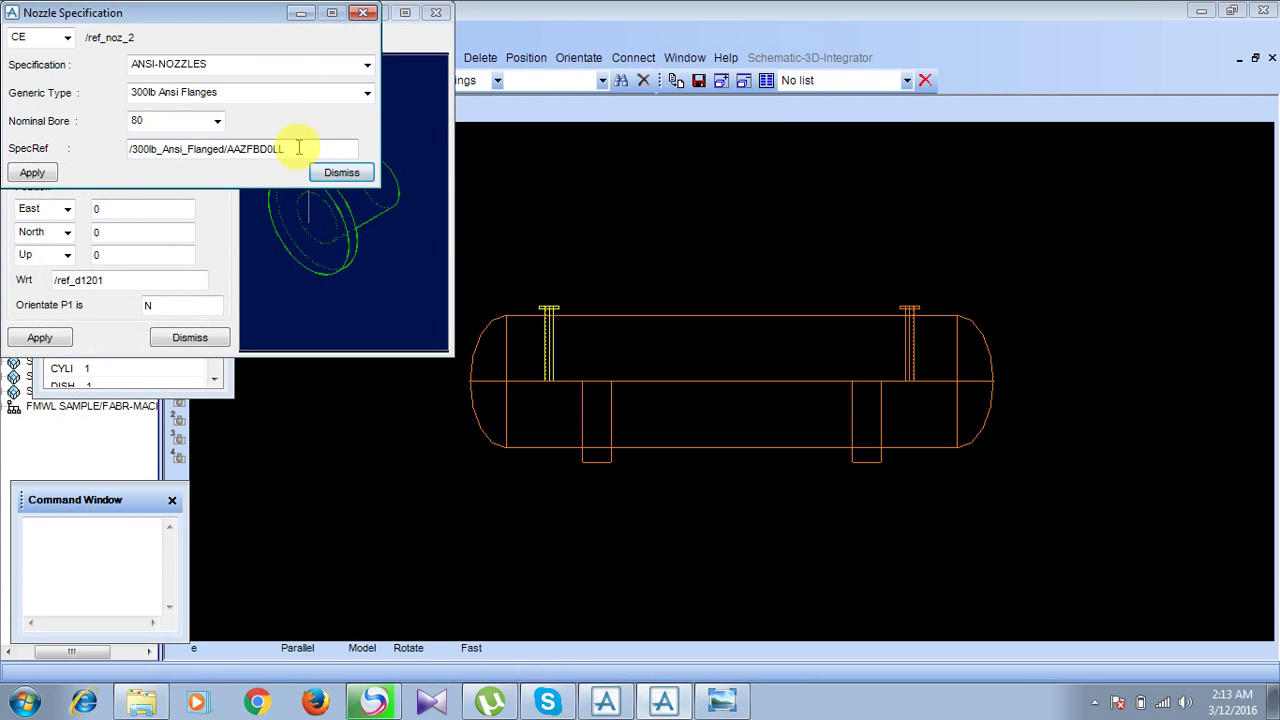
pyautogui.click(306, 63)
pyautogui.click(257, 137)
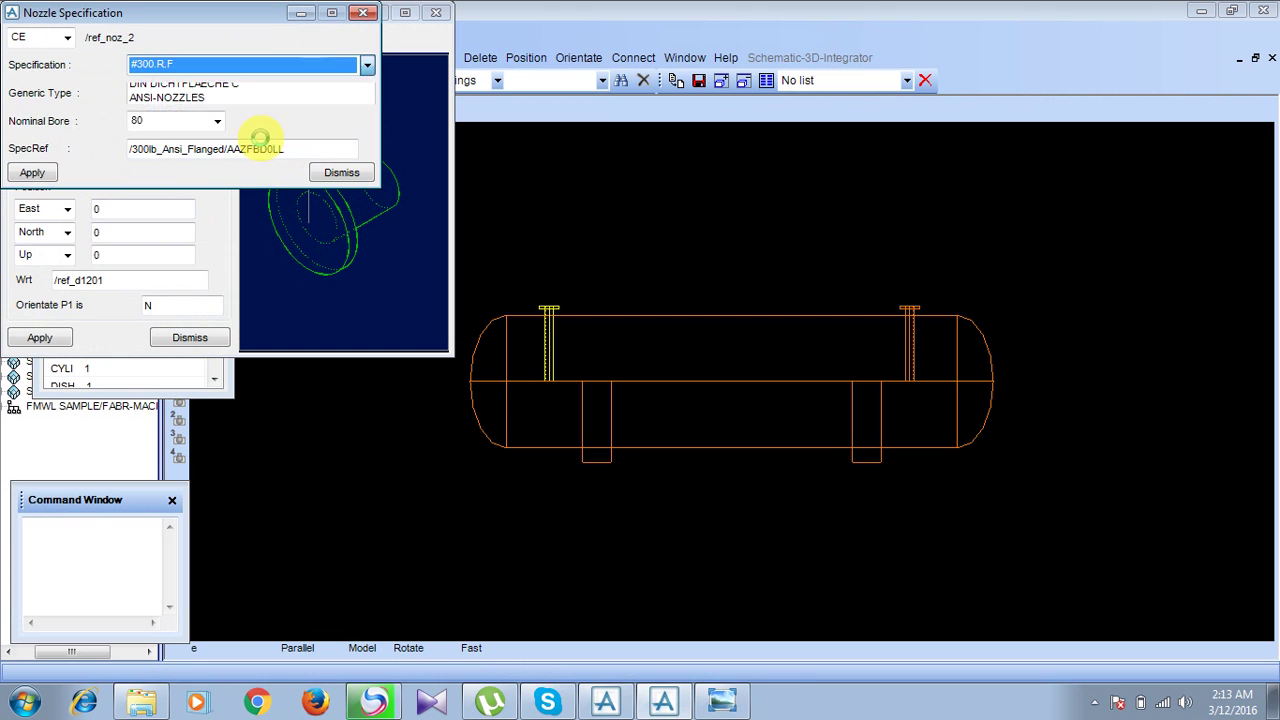
pyautogui.click(217, 122)
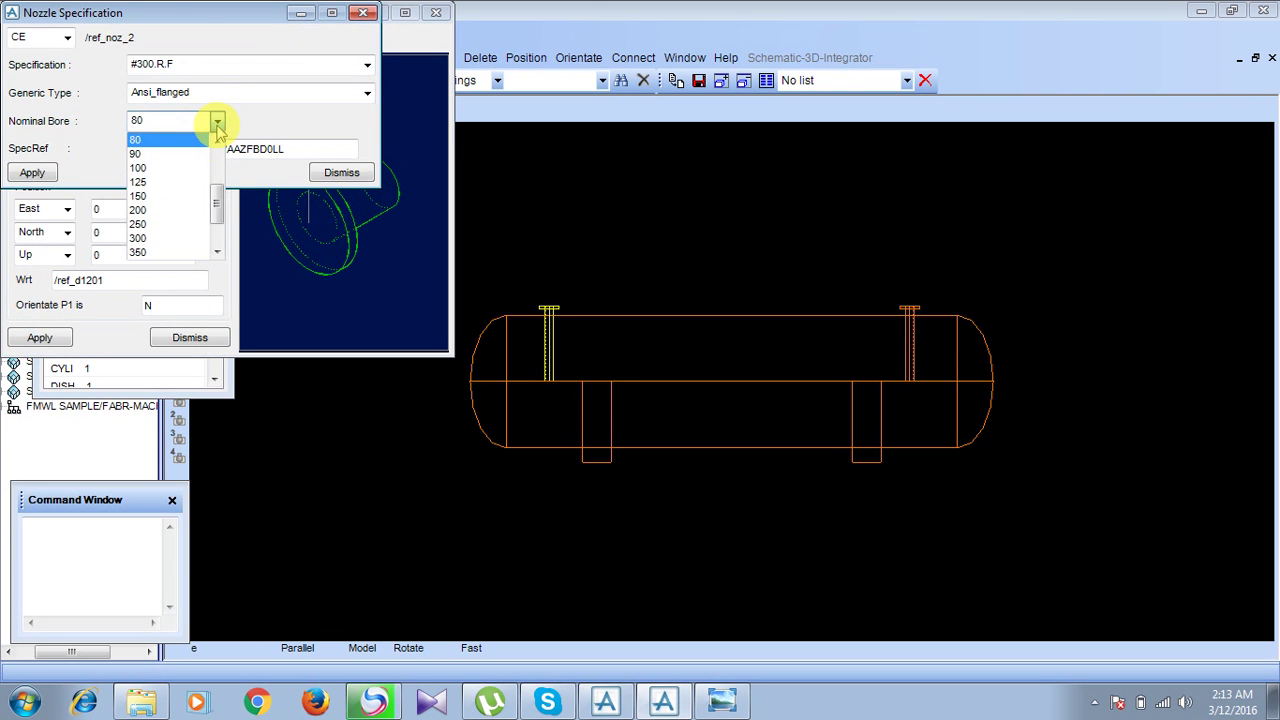
pyautogui.click(178, 167)
pyautogui.click(33, 174)
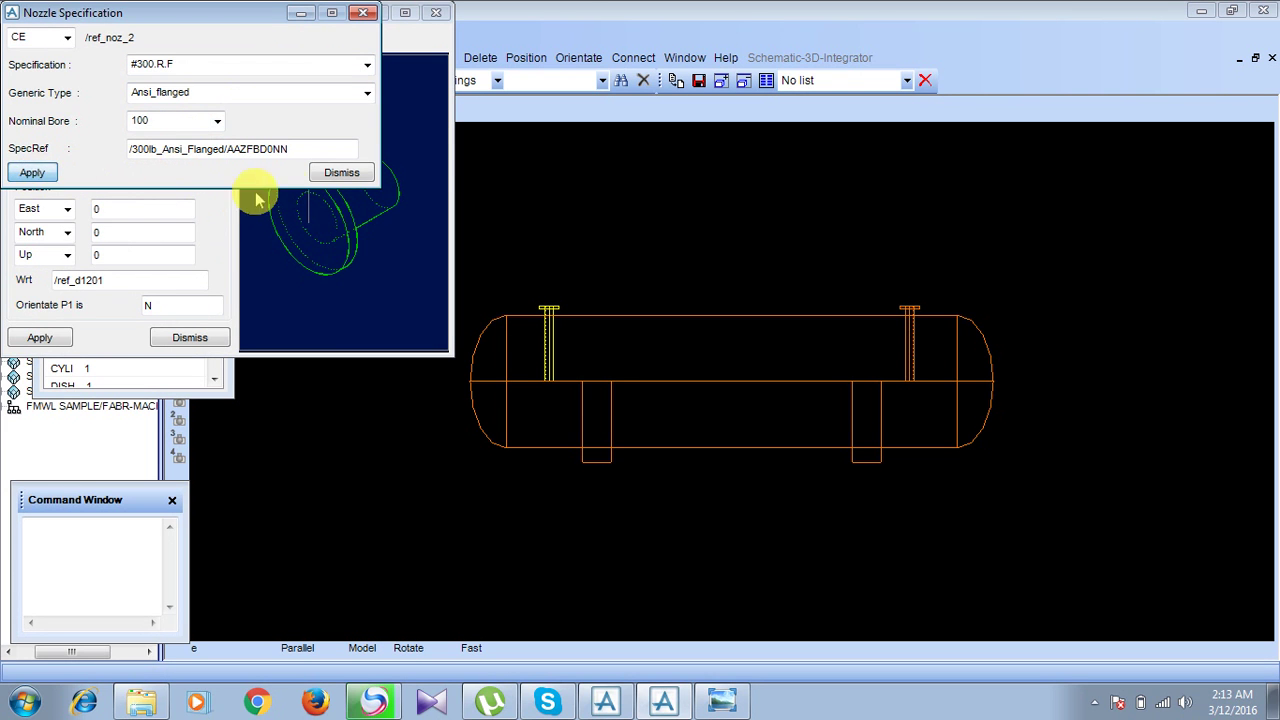
pyautogui.click(341, 172)
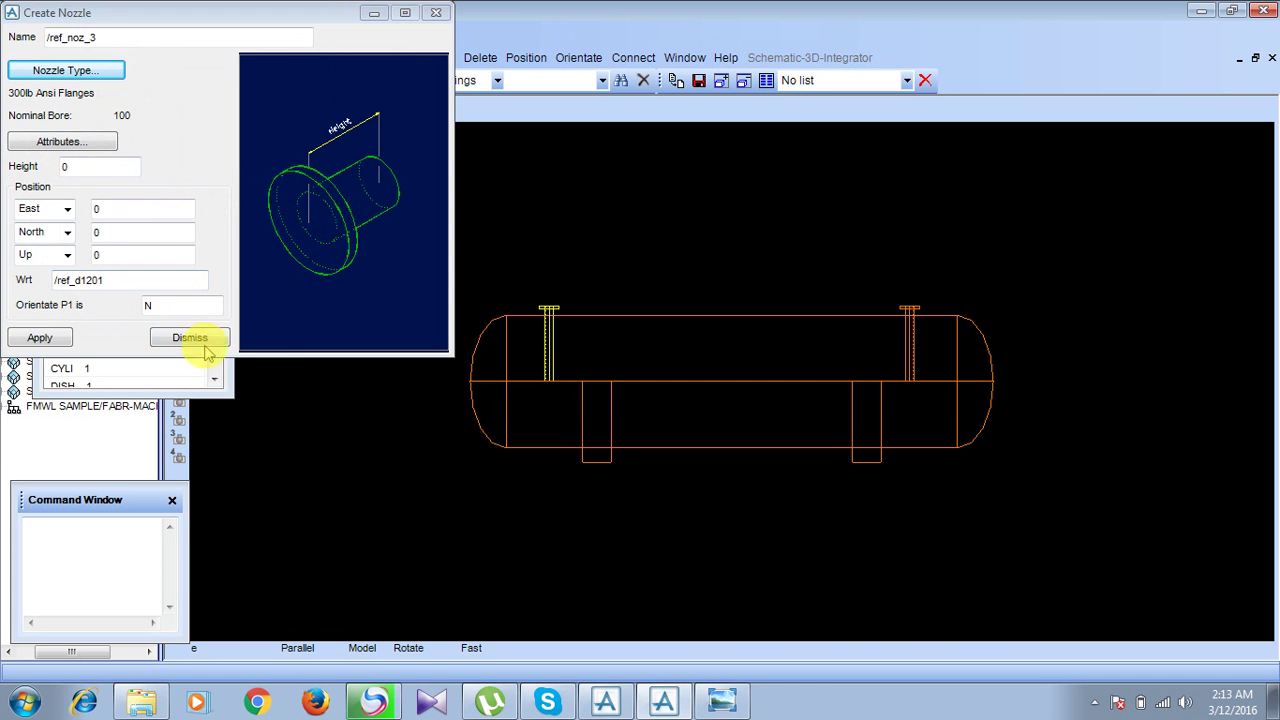
pyautogui.click(715, 700)
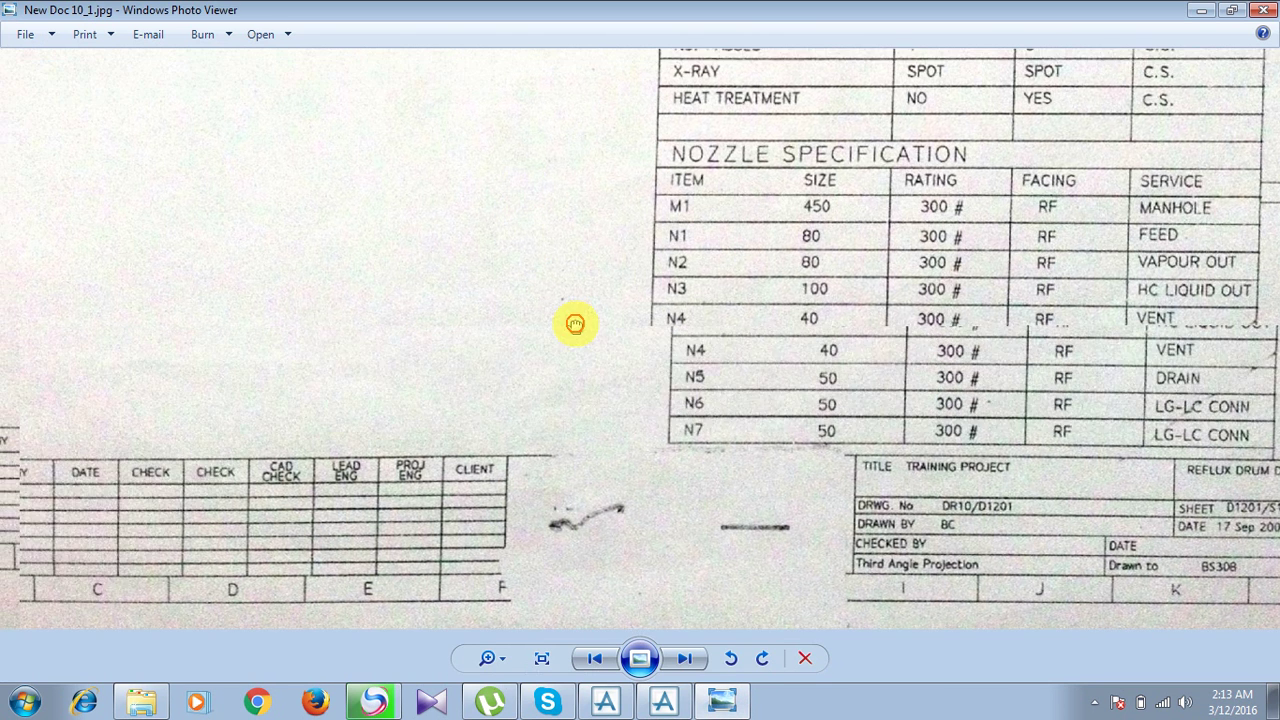
pyautogui.scroll(3, 629, 383)
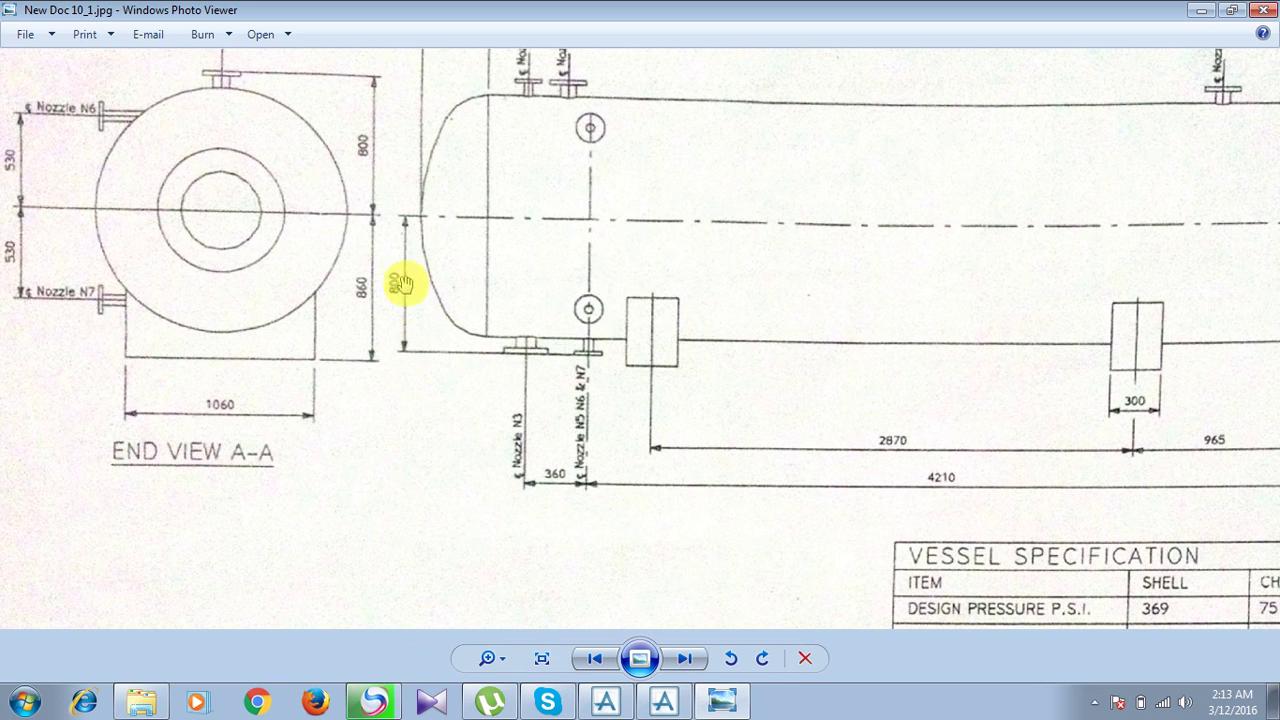
pyautogui.click(725, 700)
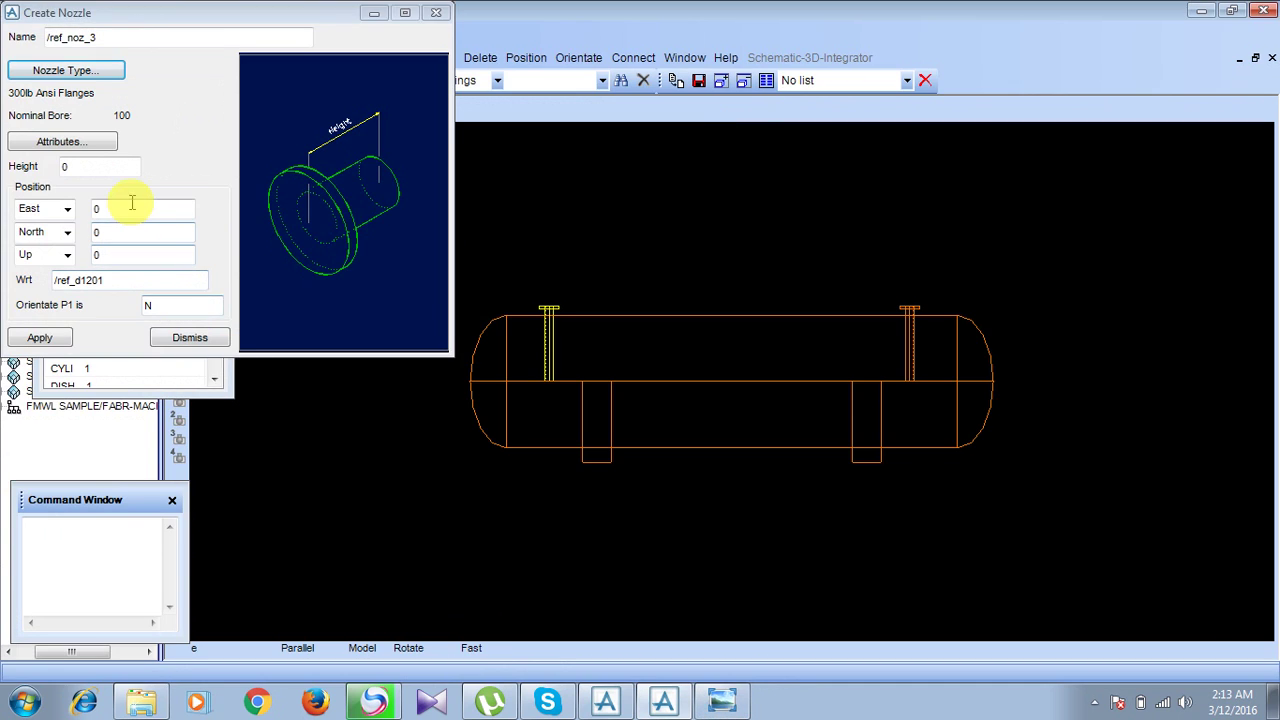
# Enter height 800 and downward orientation d, checking the drawing's lower nozzle dimensions.
pyautogui.click(110, 170)
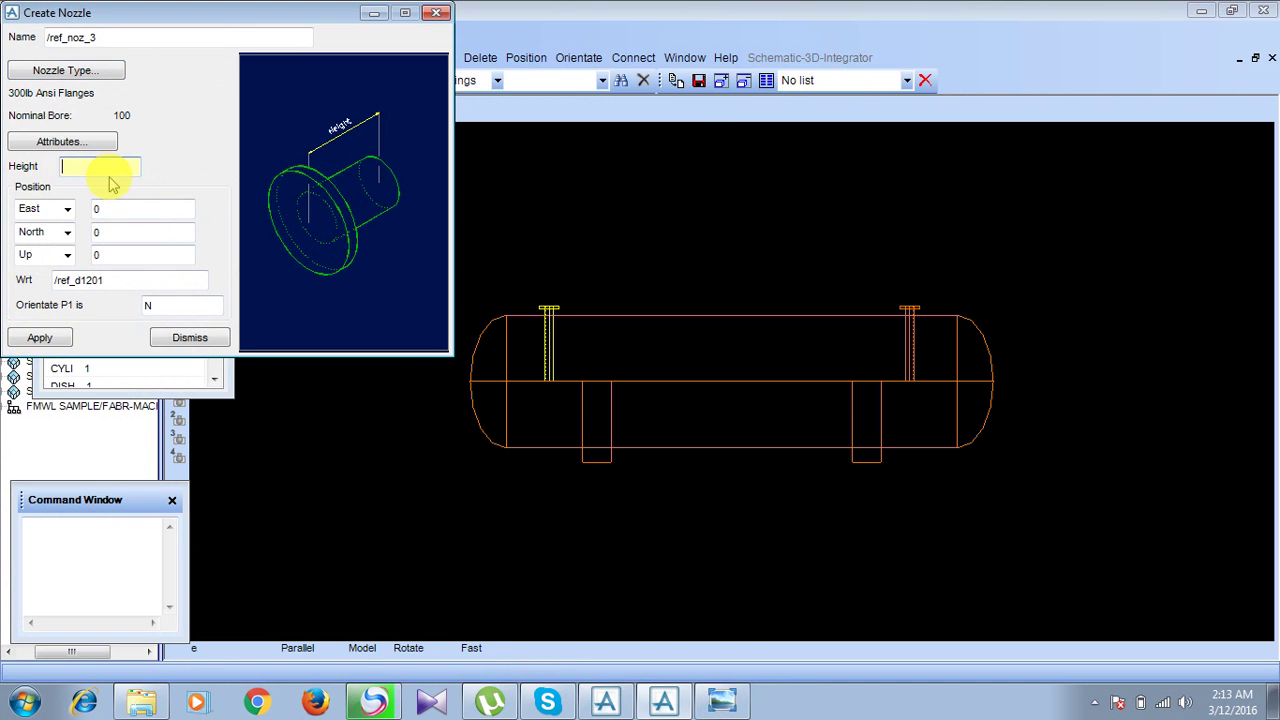
pyautogui.click(163, 304)
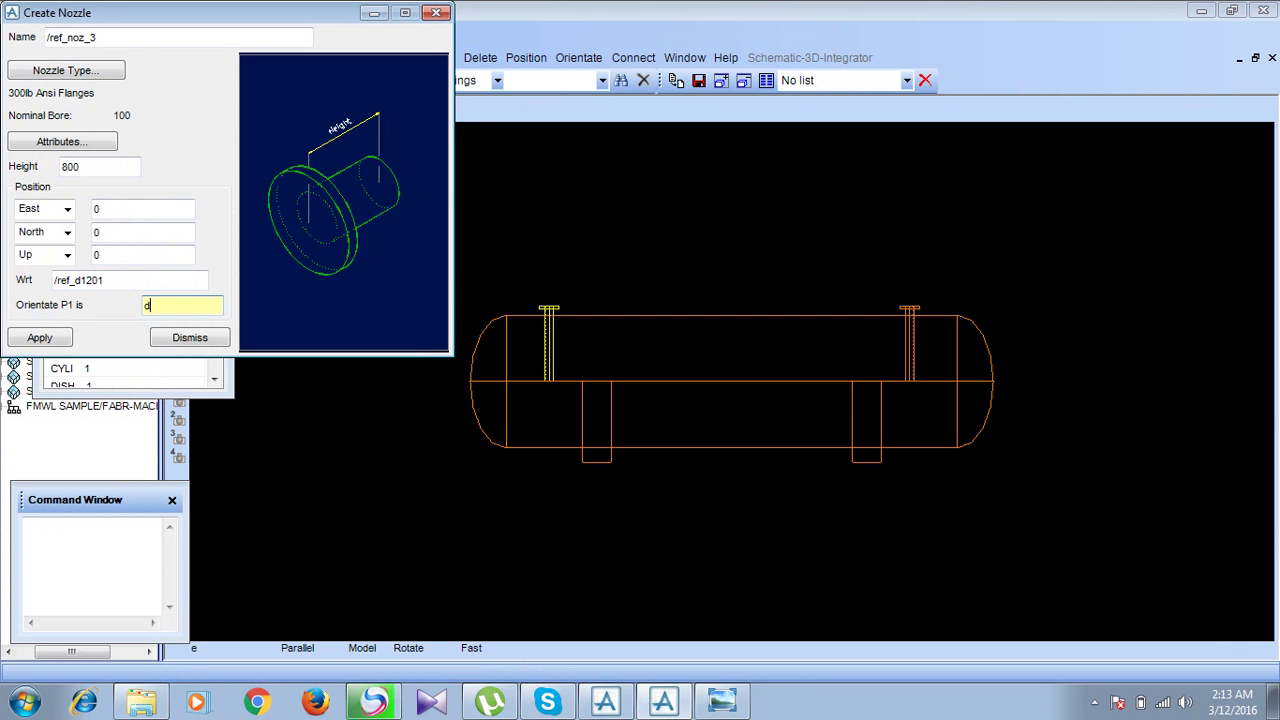
pyautogui.press('Return')
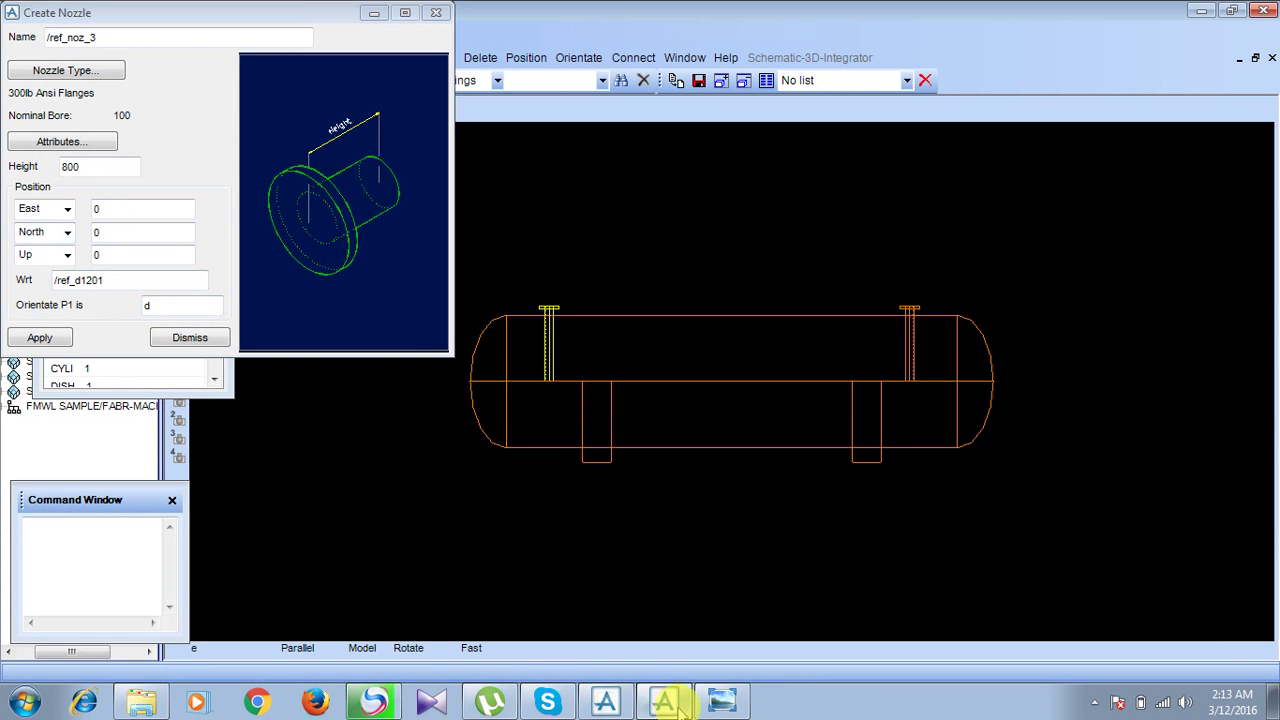
pyautogui.click(718, 705)
pyautogui.moveTo(630, 429); pyautogui.dragTo(608, 354)
pyautogui.moveTo(706, 432); pyautogui.dragTo(598, 422)
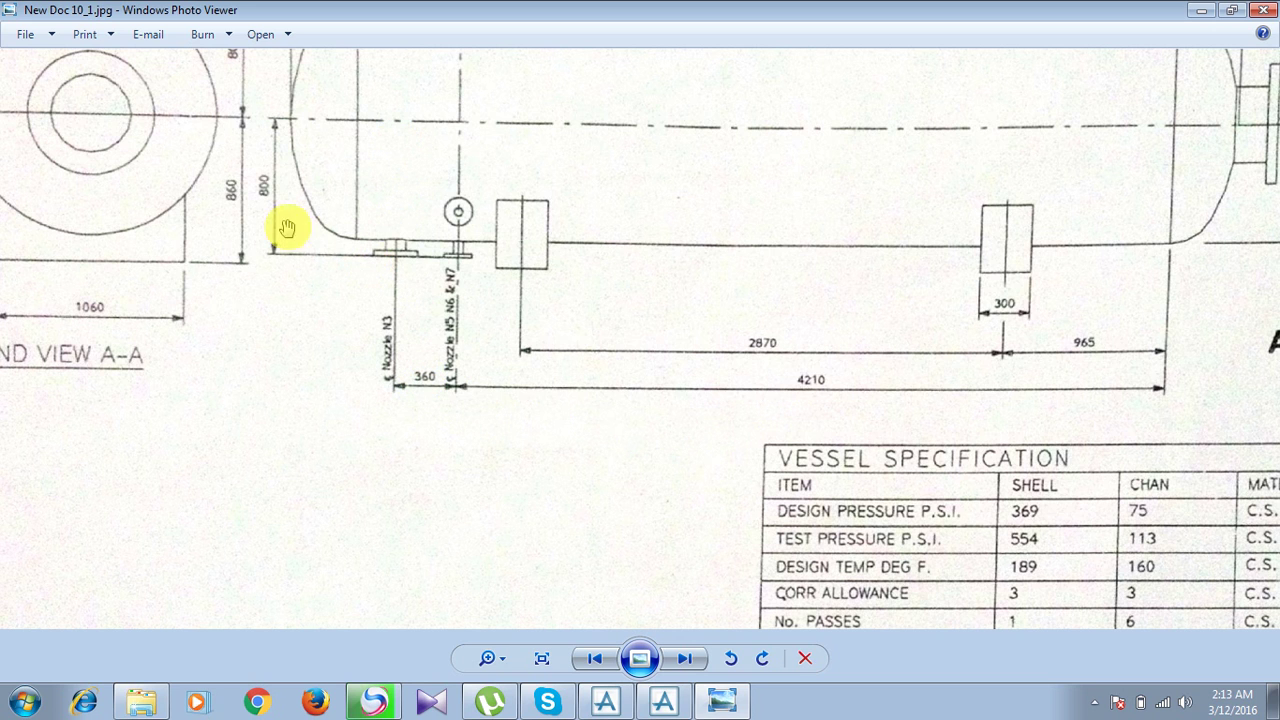
pyautogui.click(722, 700)
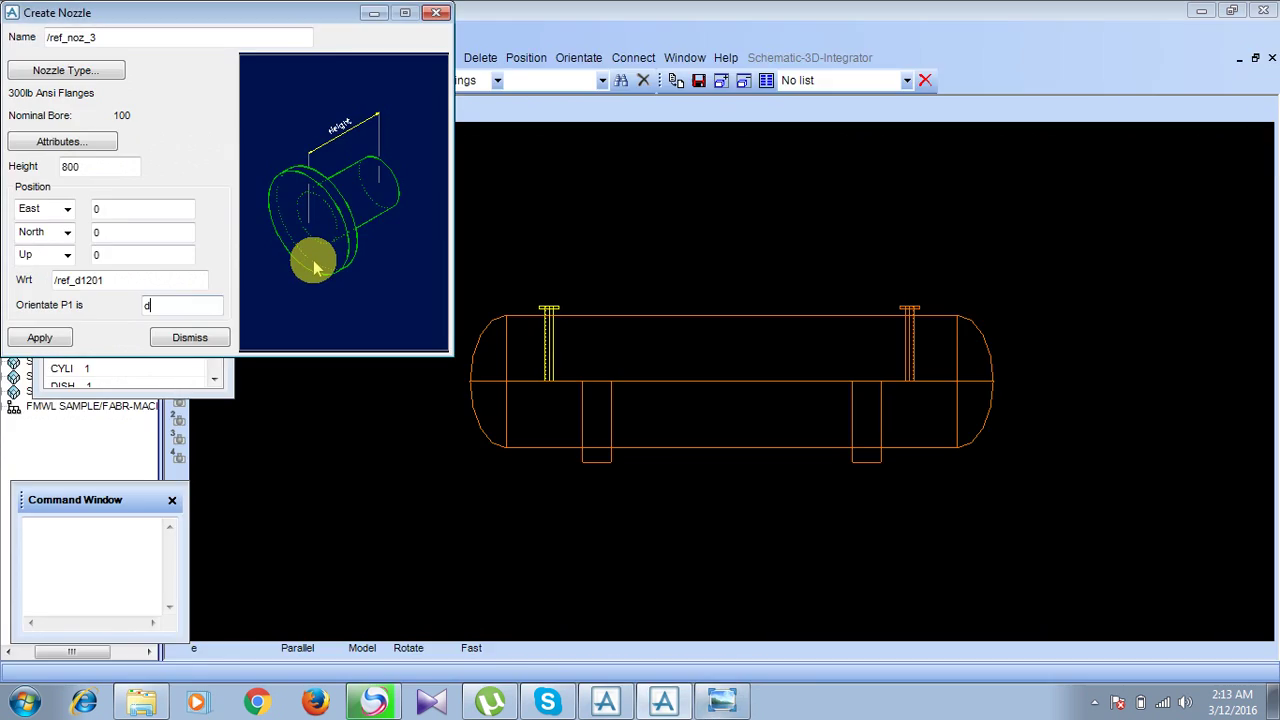
# Position ref_noz_3 at North 4570, Down 800 and create it.
pyautogui.click(66, 232)
pyautogui.click(62, 251)
pyautogui.click(115, 234)
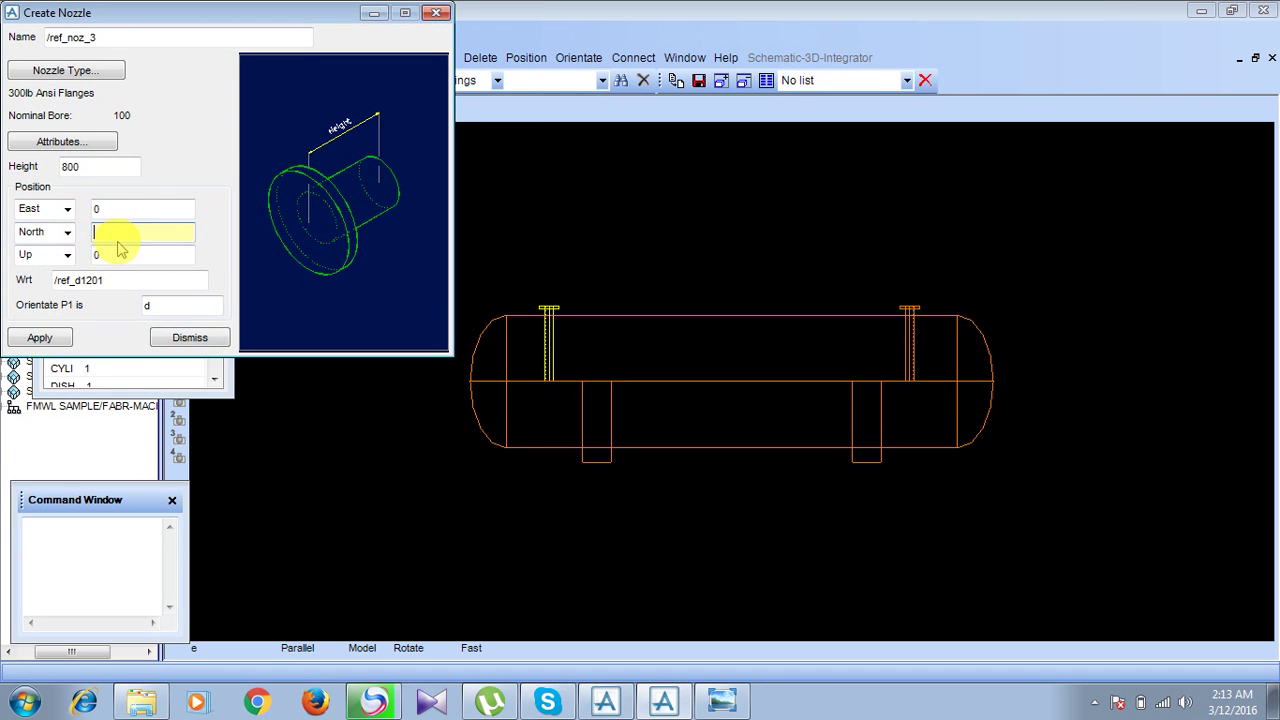
pyautogui.write('4570')
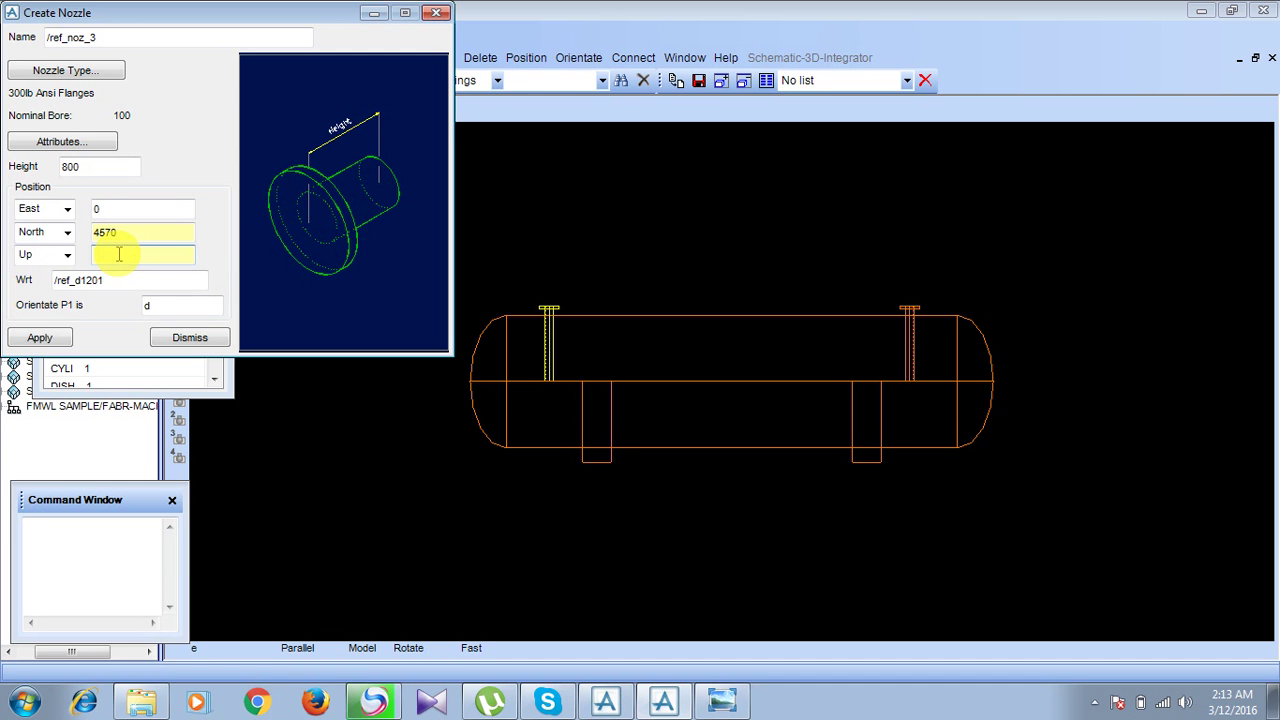
pyautogui.click(66, 254)
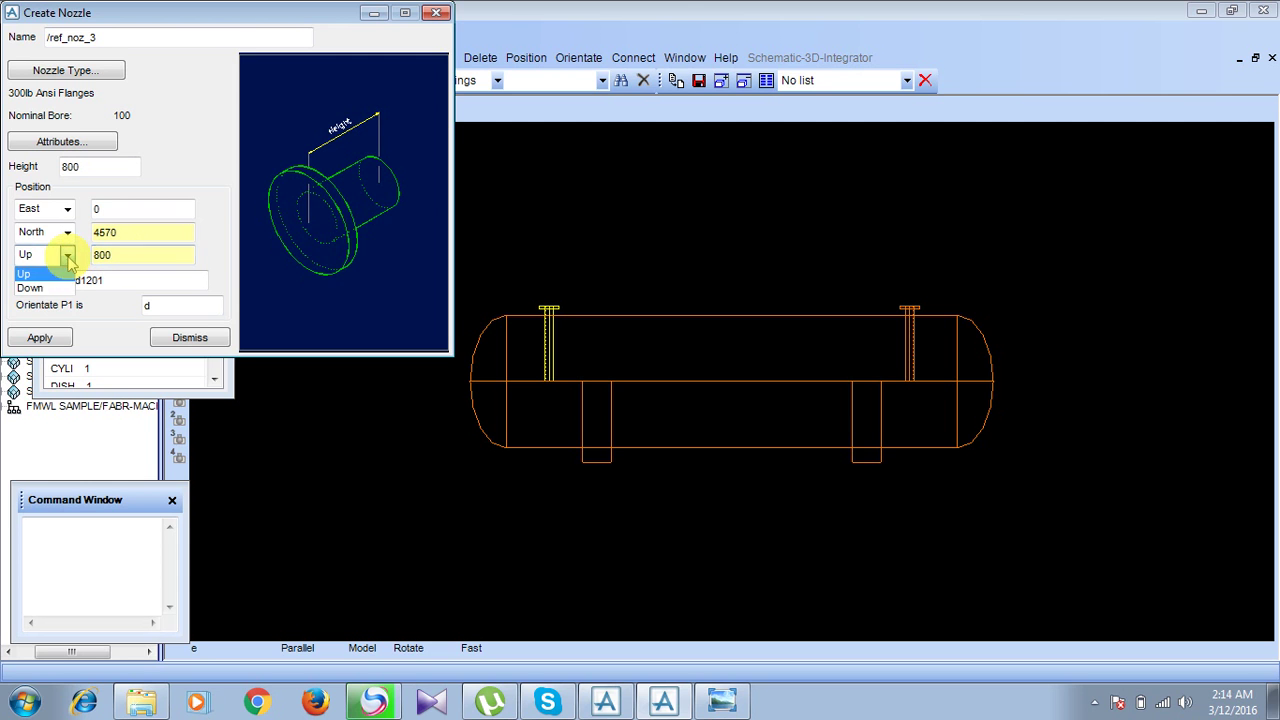
pyautogui.click(45, 284)
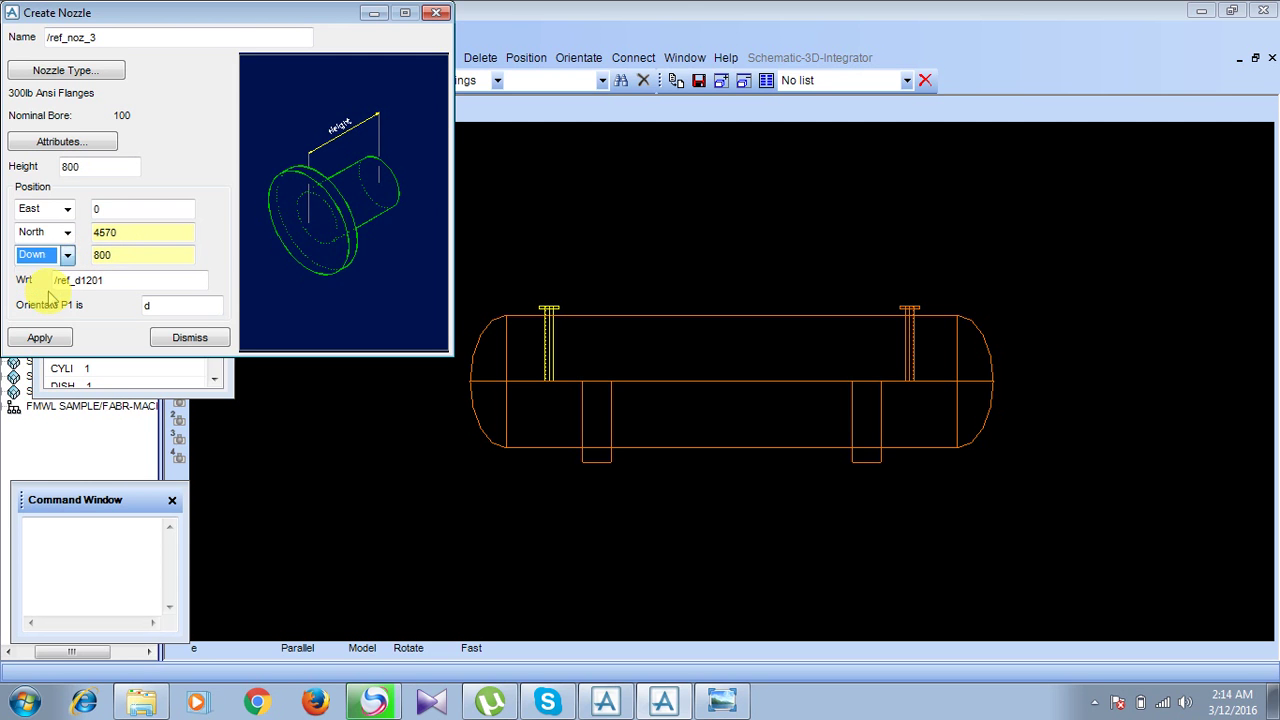
pyautogui.click(60, 341)
pyautogui.click(187, 339)
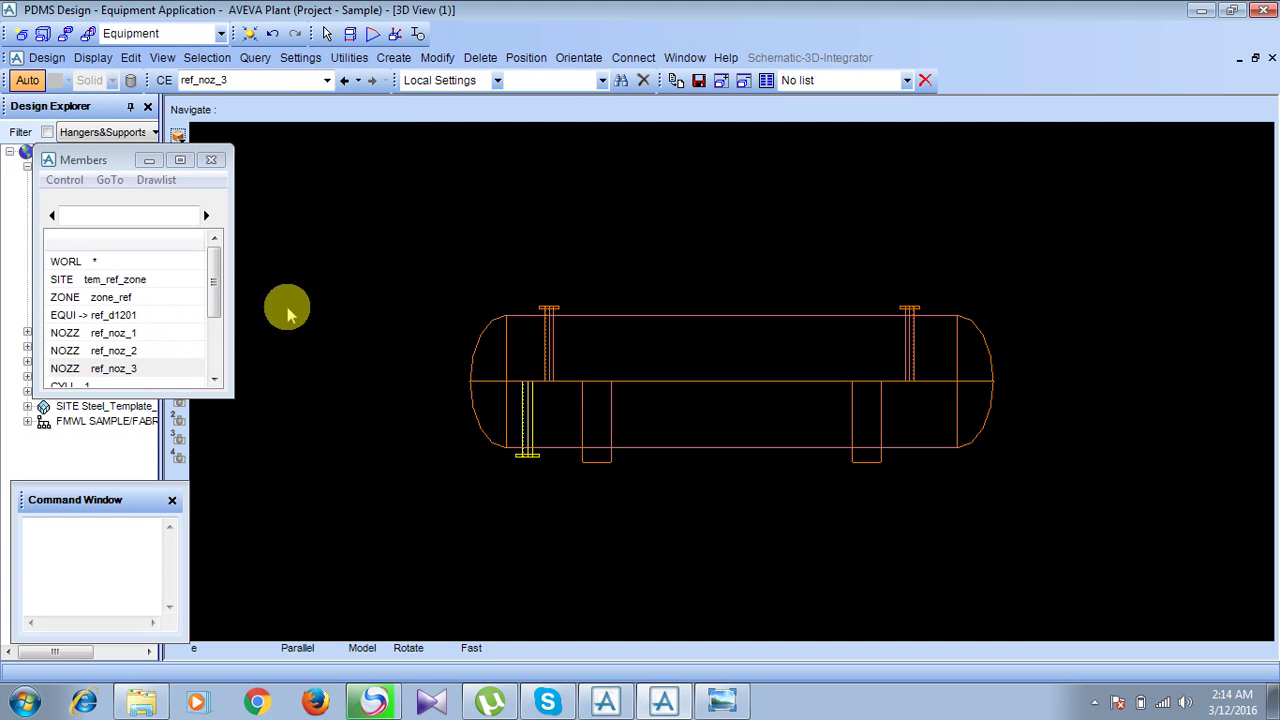
# Start another nozzle from Create > Nozzles and name it ref_noz_4.
pyautogui.click(393, 57)
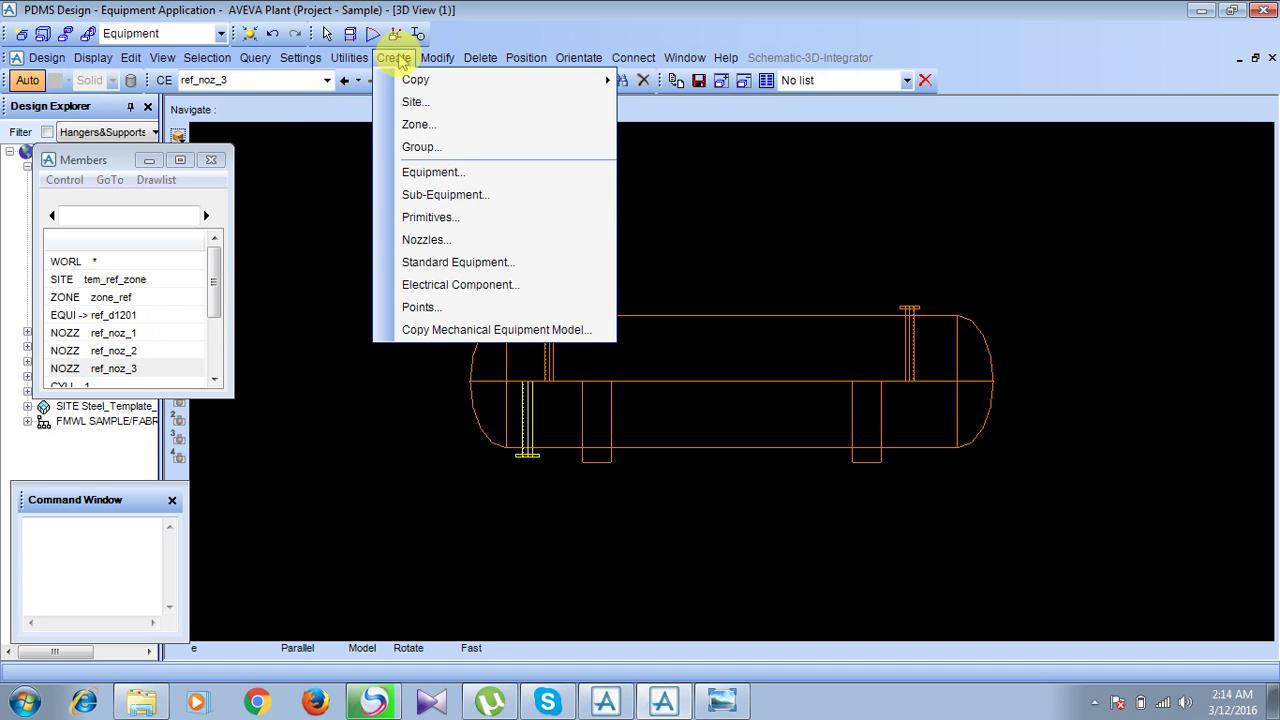
pyautogui.click(418, 239)
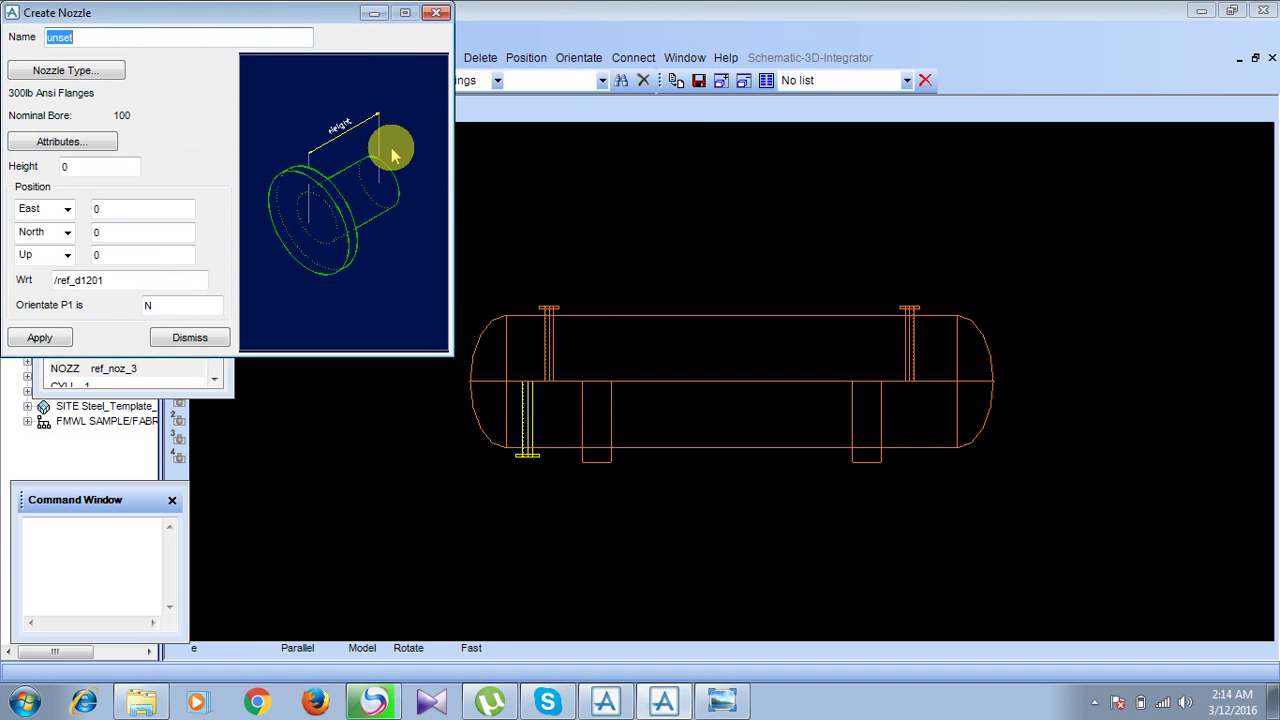
pyautogui.press('BackSpace')
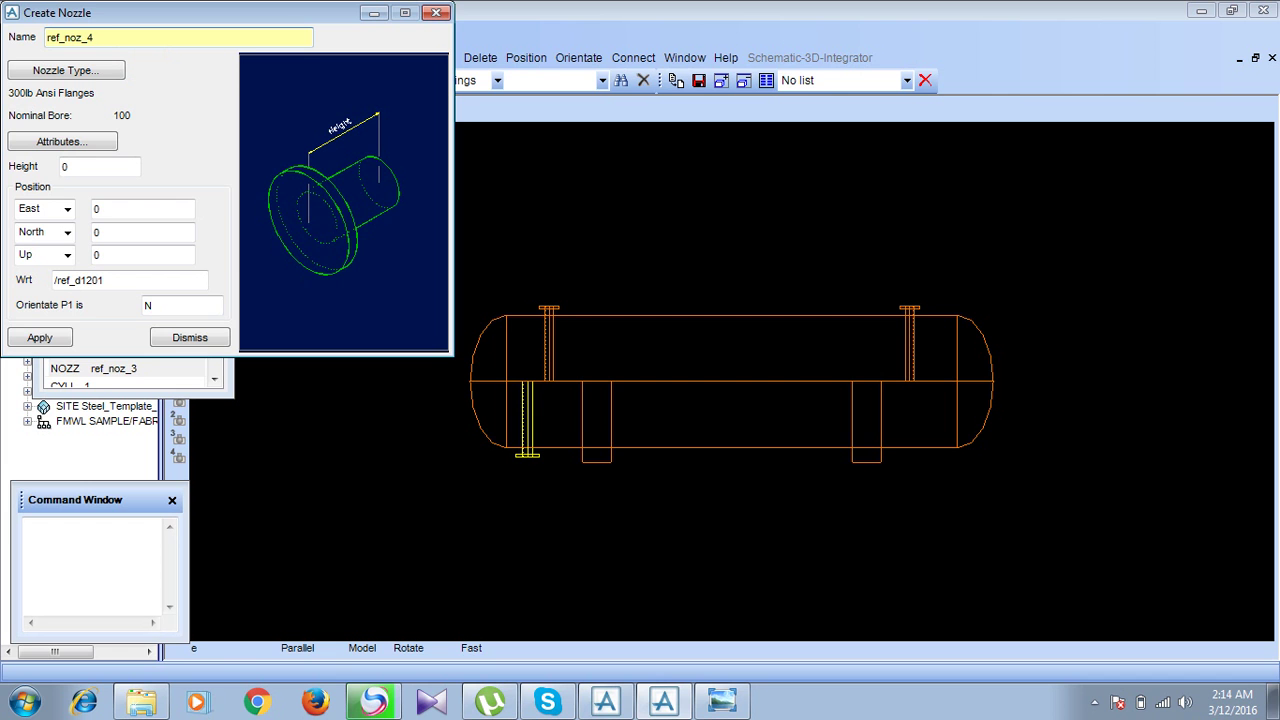
pyautogui.press('Return')
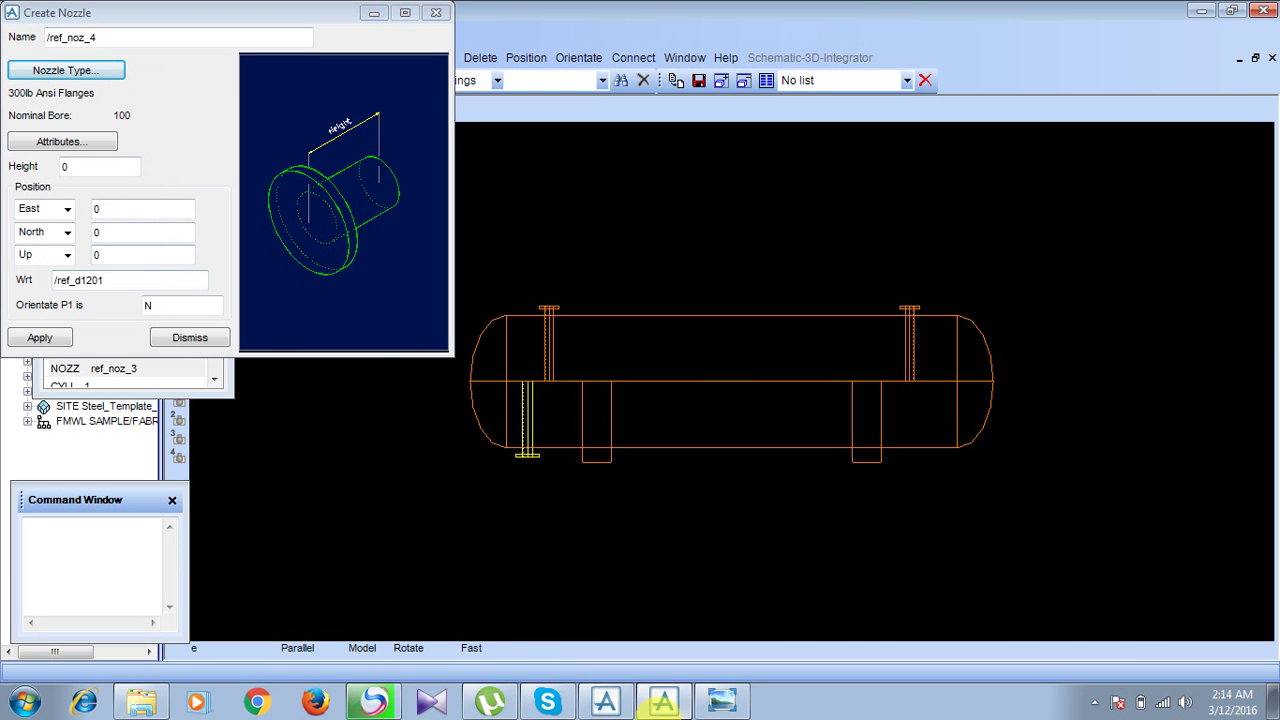
pyautogui.click(722, 703)
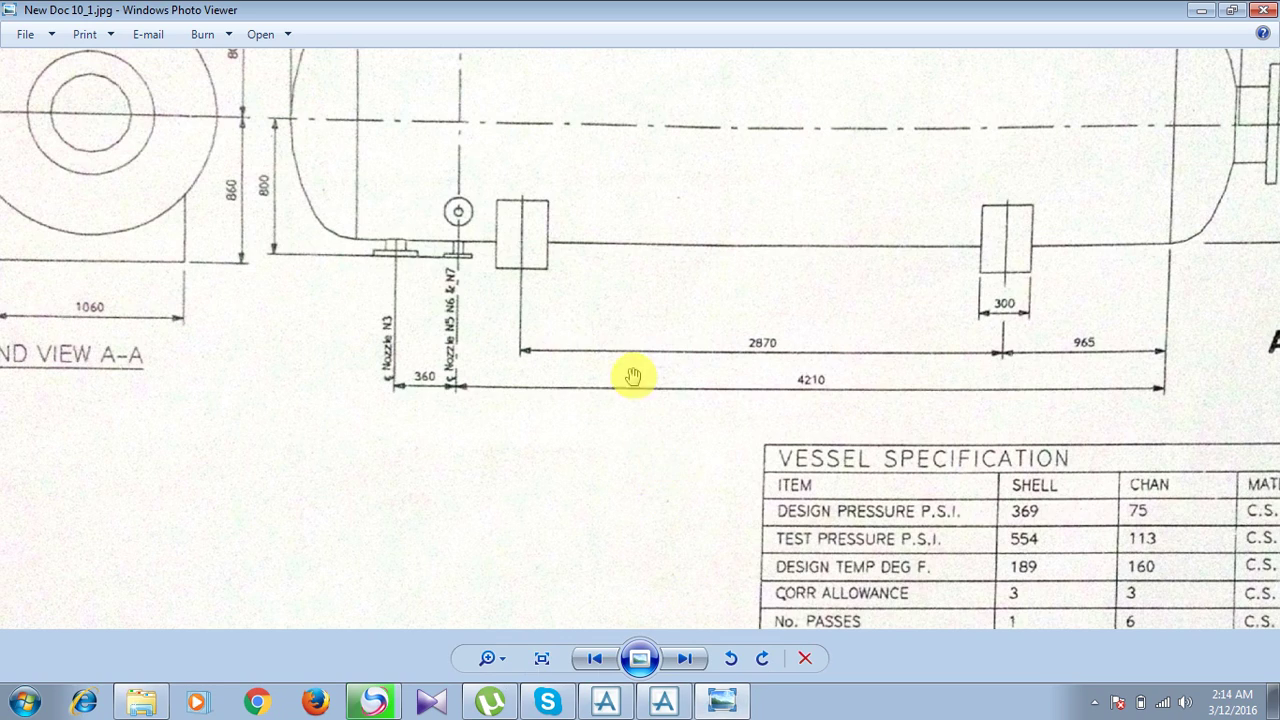
pyautogui.moveTo(614, 286); pyautogui.dragTo(627, 364)
pyautogui.moveTo(429, 100); pyautogui.dragTo(386, 214)
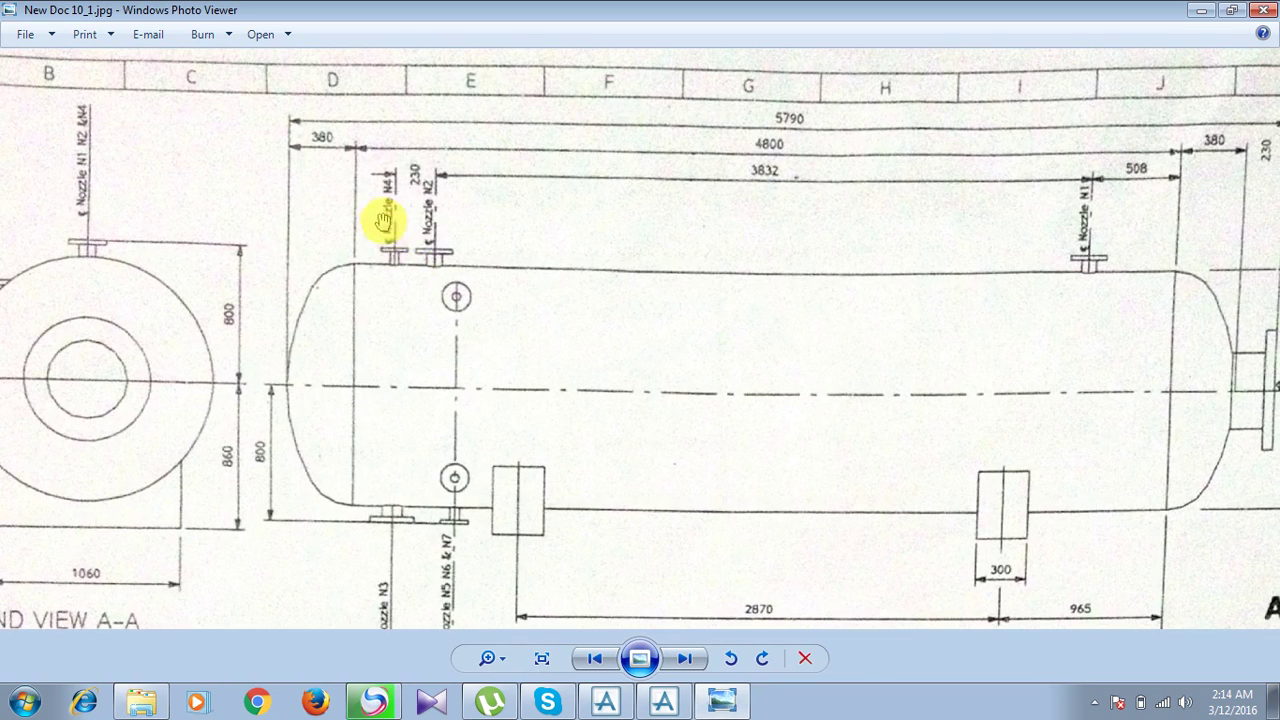
pyautogui.moveTo(618, 445); pyautogui.dragTo(429, 137)
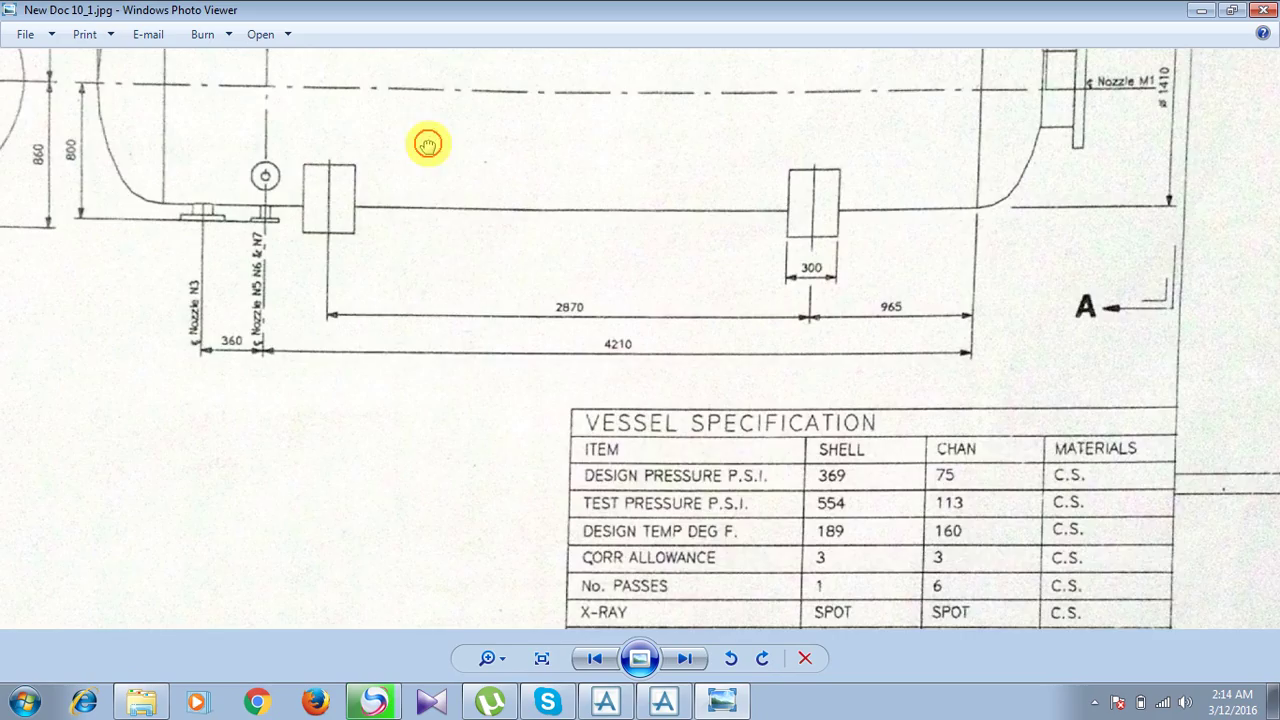
pyautogui.moveTo(540, 470)
pyautogui.mouseDown()
pyautogui.moveTo(485, 215)
pyautogui.moveTo(527, 262)
pyautogui.mouseUp()
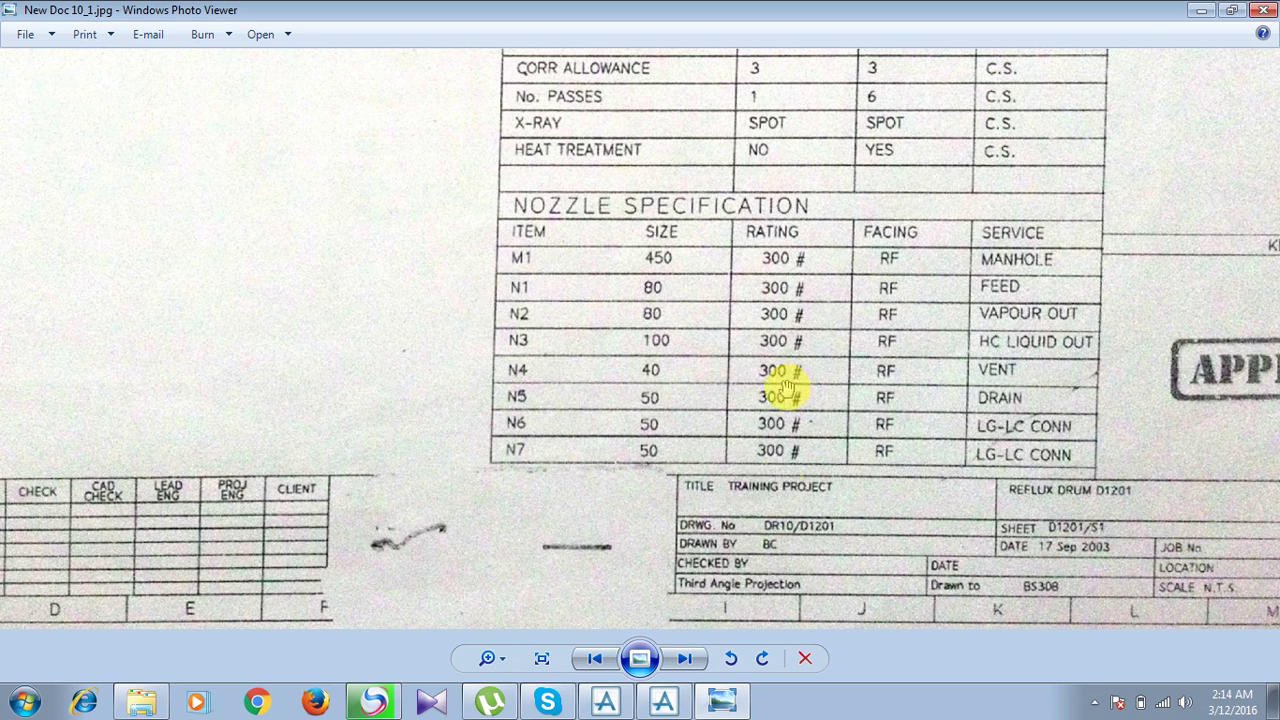
pyautogui.click(722, 700)
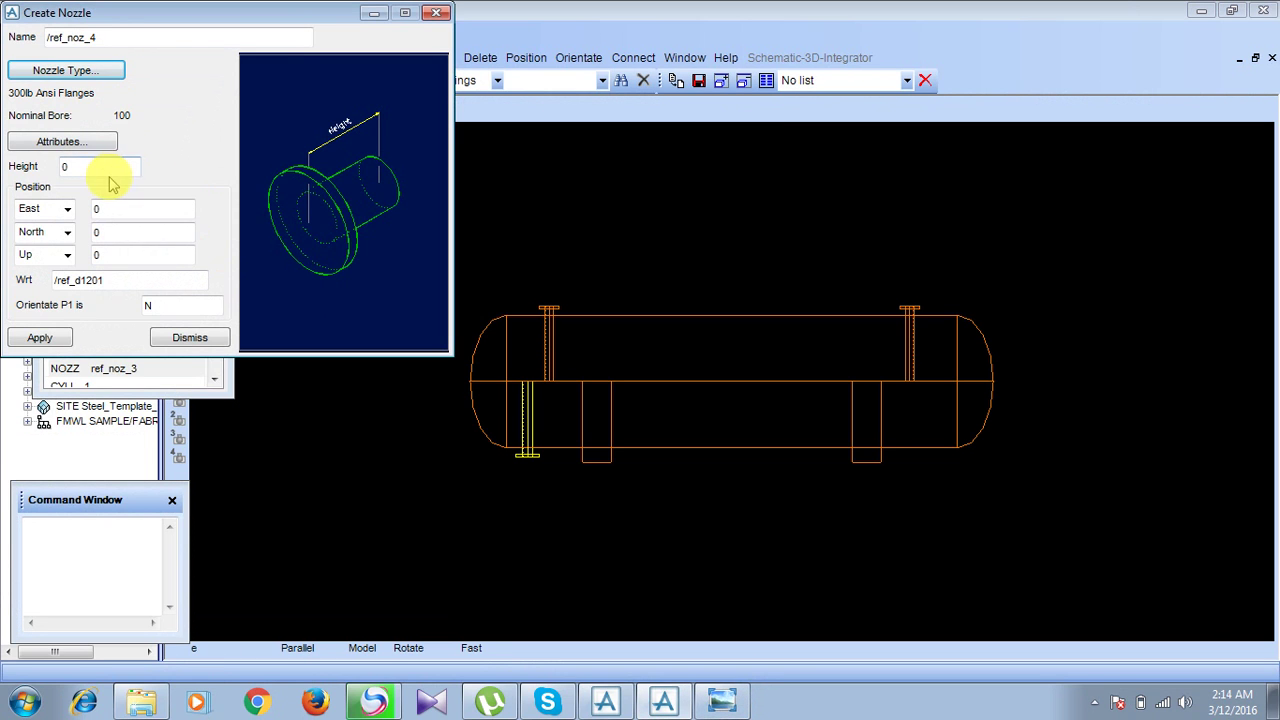
# Change ref_noz_4's type to specification #300.R.F with a 40 nominal bore.
pyautogui.click(90, 67)
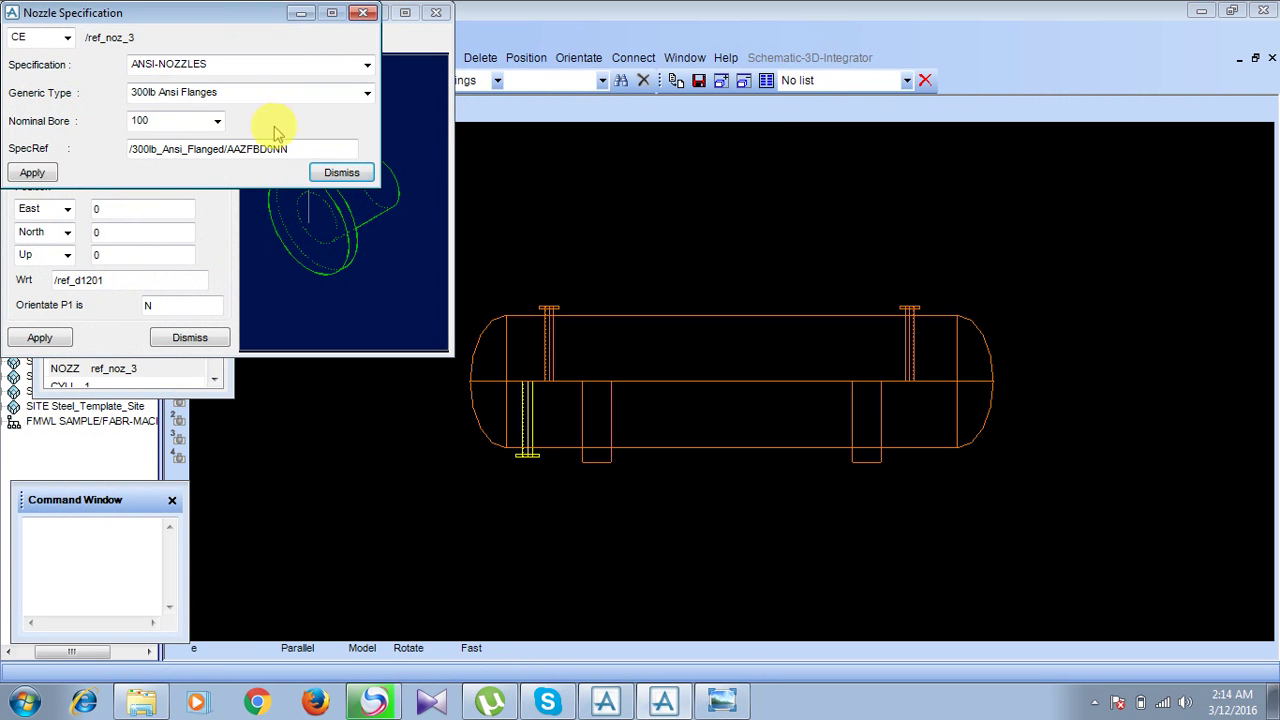
pyautogui.click(218, 120)
pyautogui.click(288, 62)
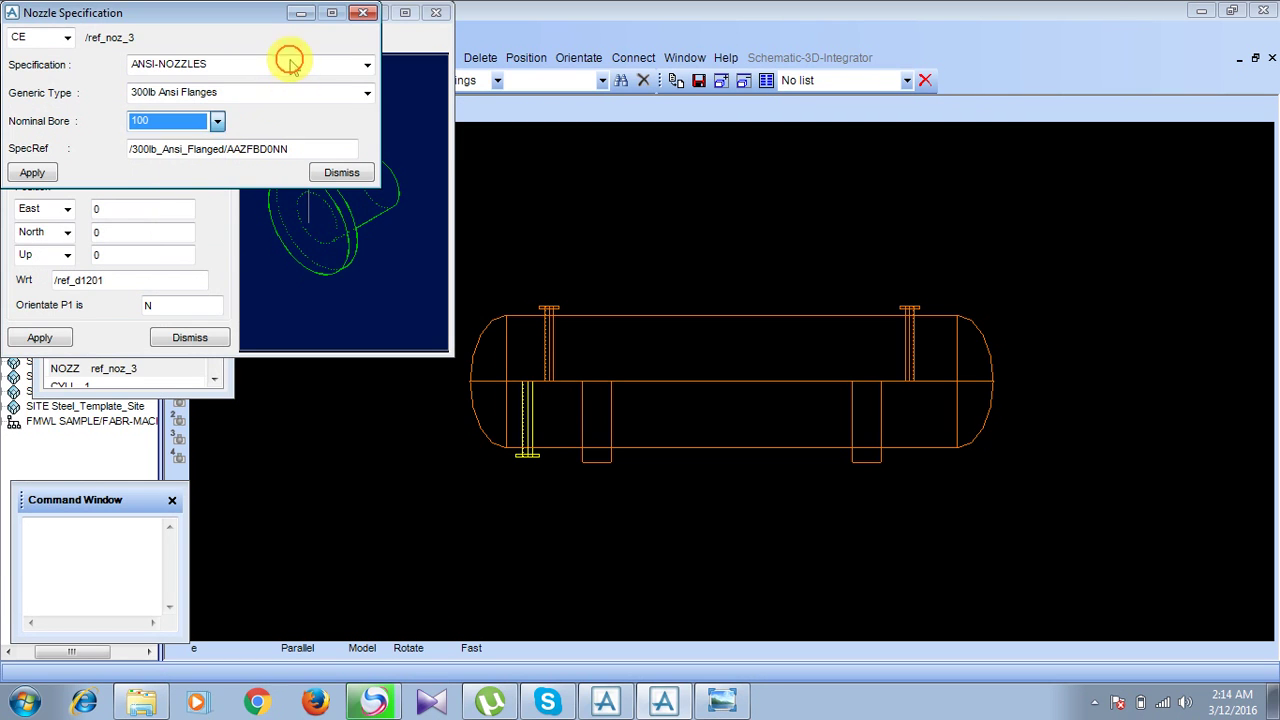
pyautogui.click(295, 64)
pyautogui.click(296, 135)
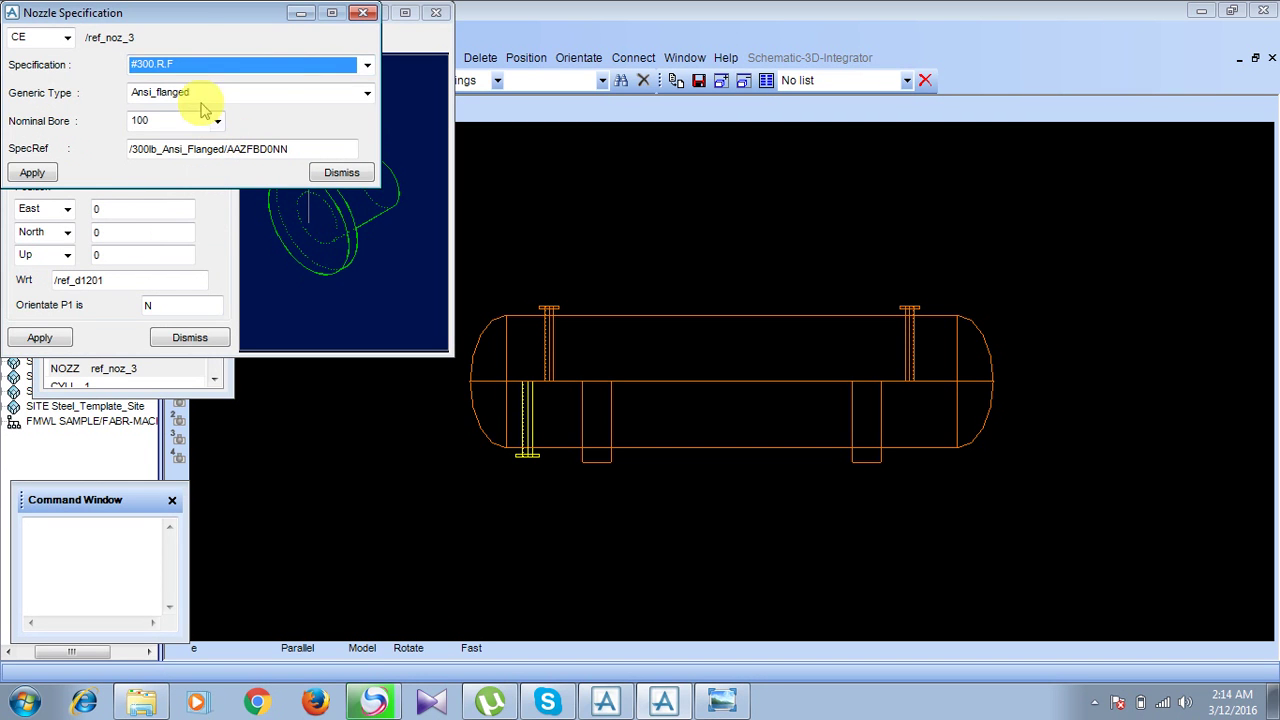
pyautogui.click(216, 120)
pyautogui.scroll(3, 175, 190)
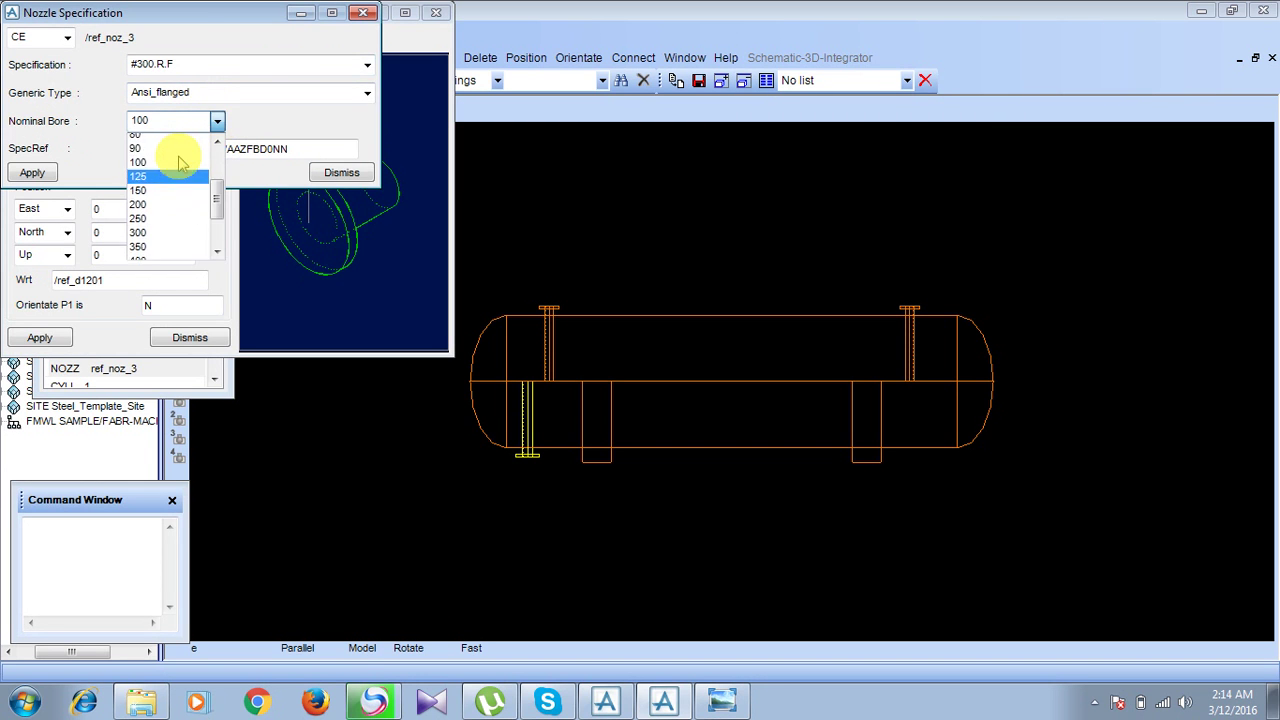
pyautogui.click(158, 195)
pyautogui.click(32, 172)
pyautogui.click(332, 172)
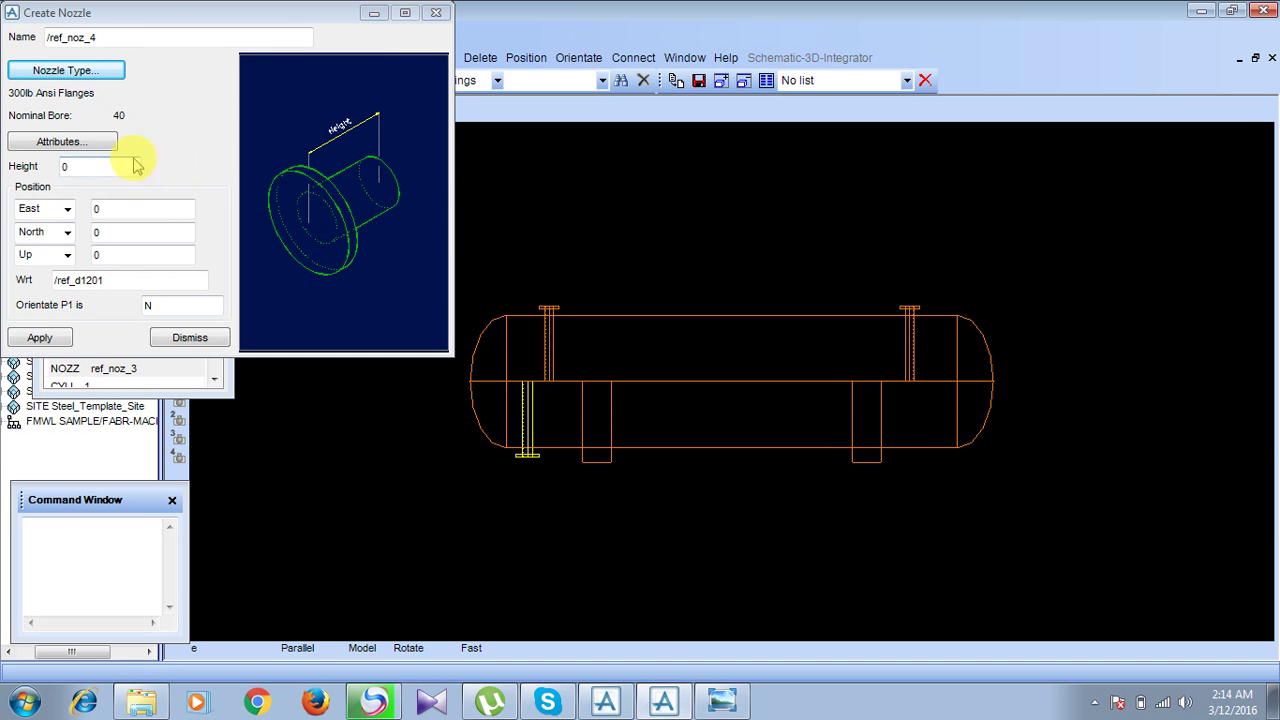
# Check the vessel elevation on the drawing and set ref_noz_4 to point up.
pyautogui.click(720, 698)
pyautogui.moveTo(414, 206)
pyautogui.mouseDown()
pyautogui.moveTo(486, 309)
pyautogui.moveTo(563, 373)
pyautogui.moveTo(485, 301)
pyautogui.mouseUp()
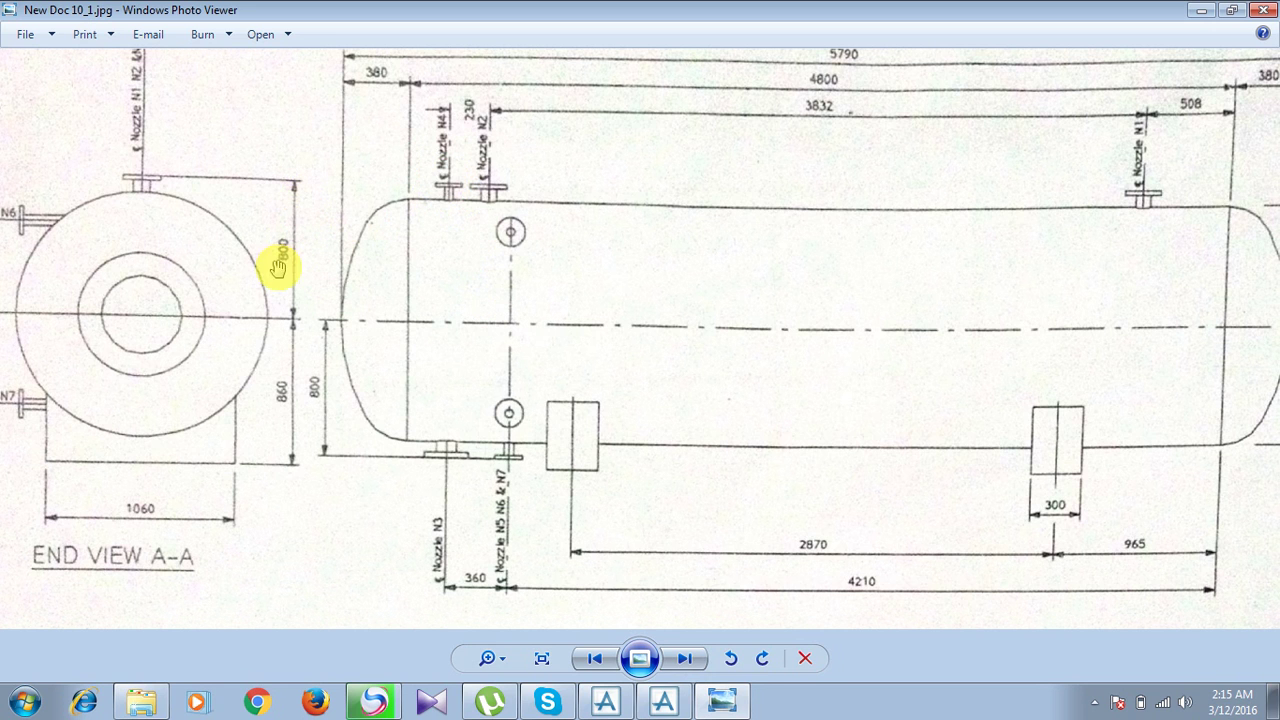
pyautogui.click(664, 700)
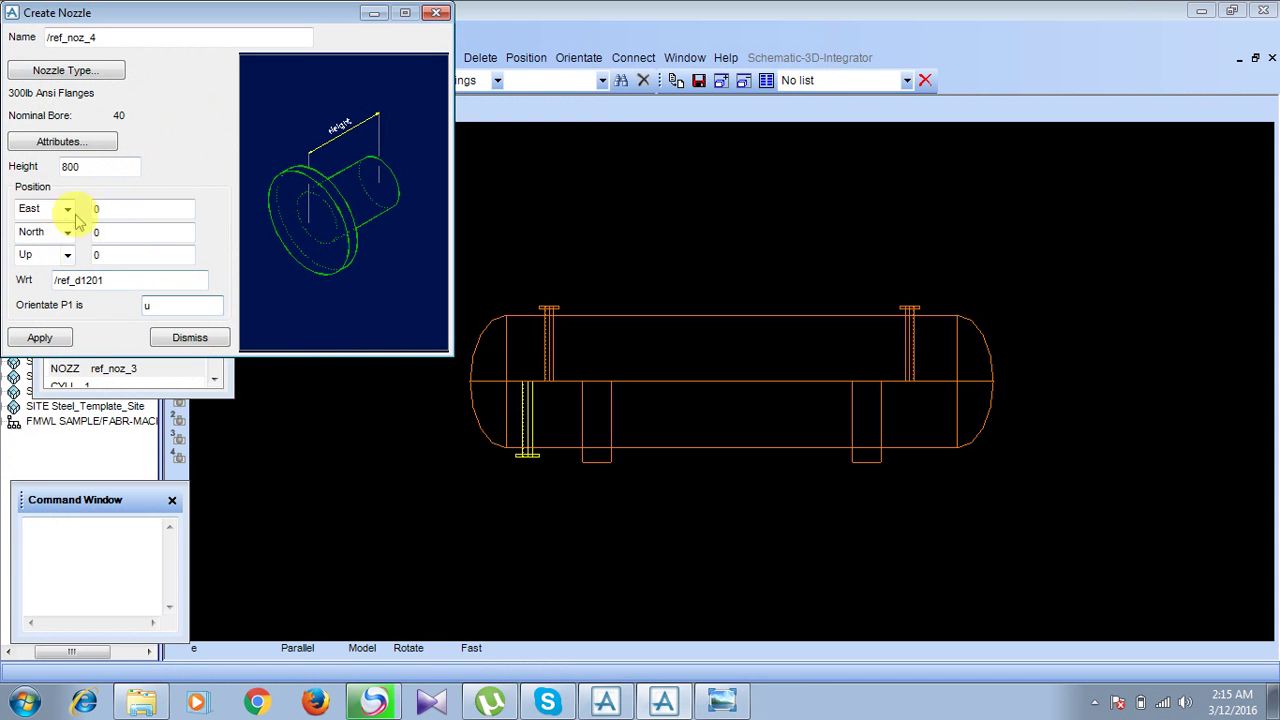
pyautogui.press('Return')
# Position ref_noz_4 at North 4570, Up 800 with height 800 and create it.
pyautogui.click(718, 702)
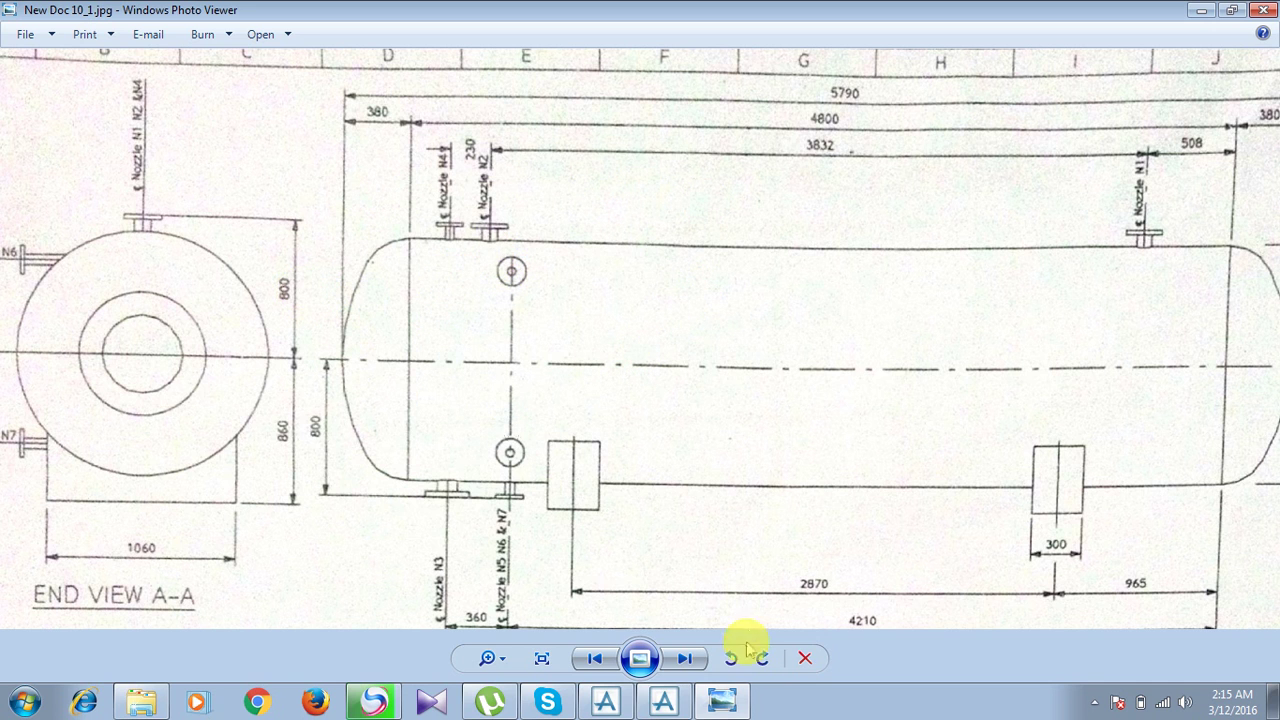
pyautogui.click(722, 700)
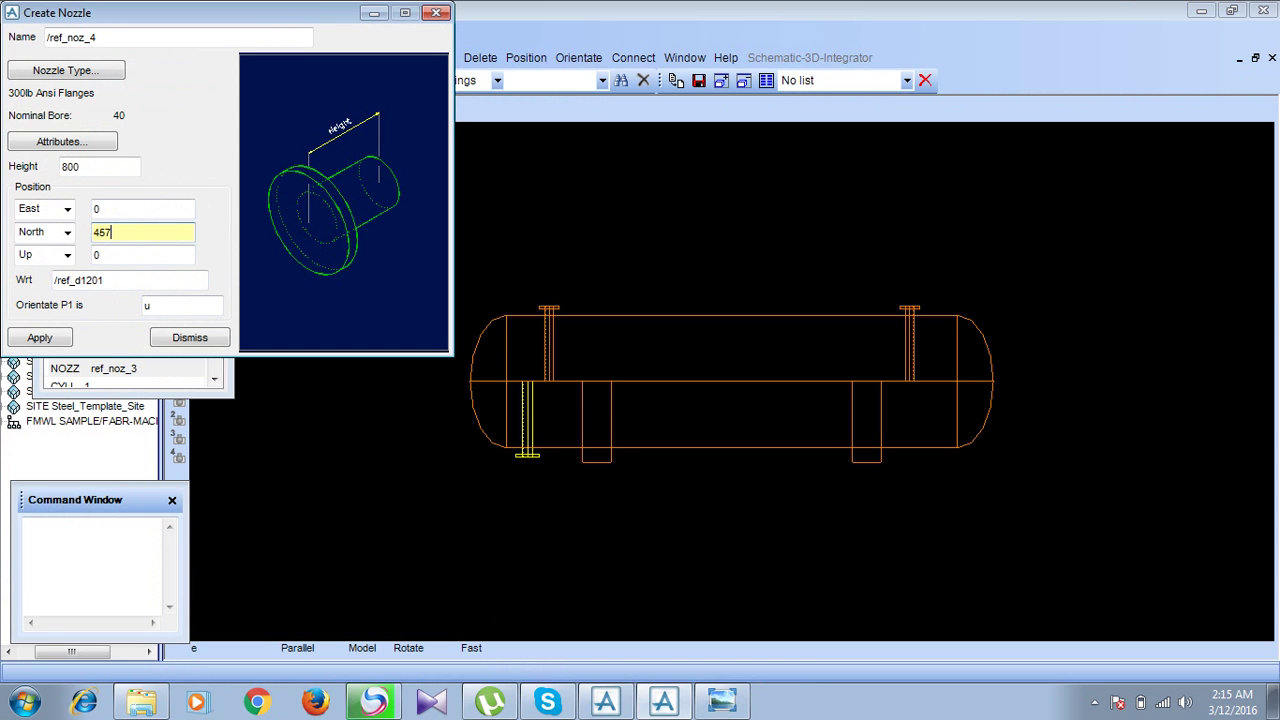
pyautogui.press('Tab')
pyautogui.click(128, 258)
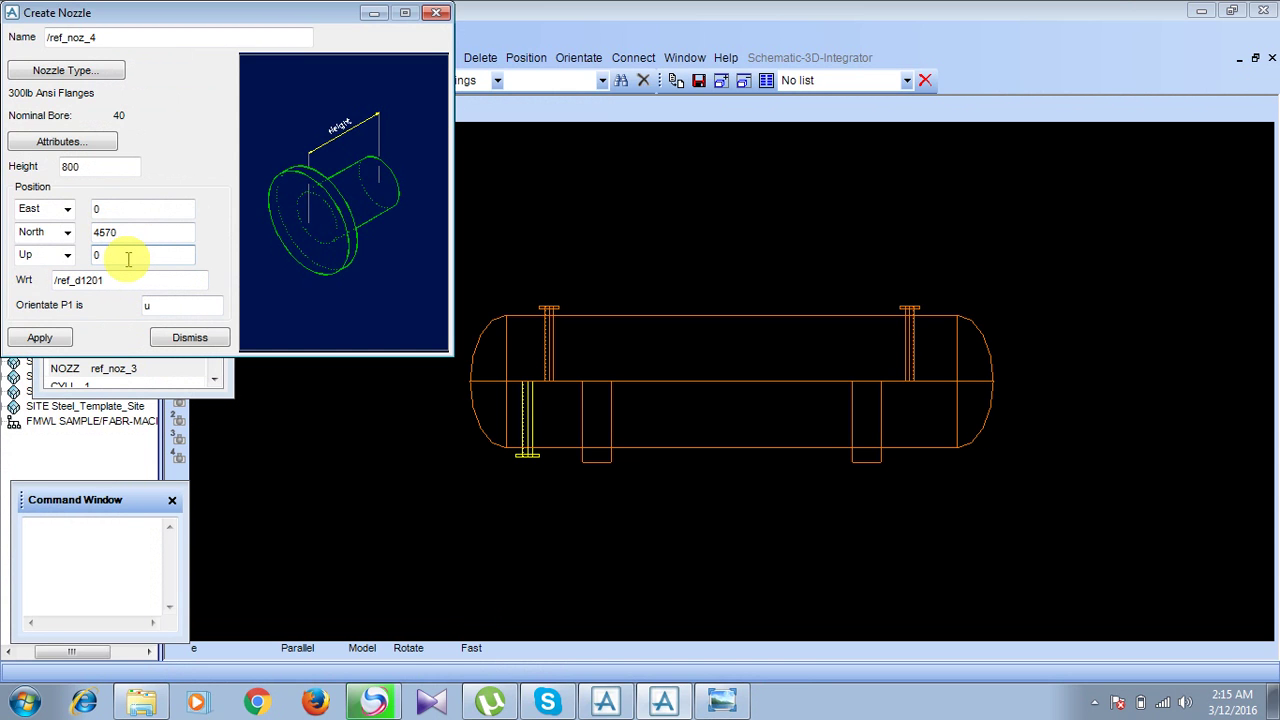
pyautogui.write('80')
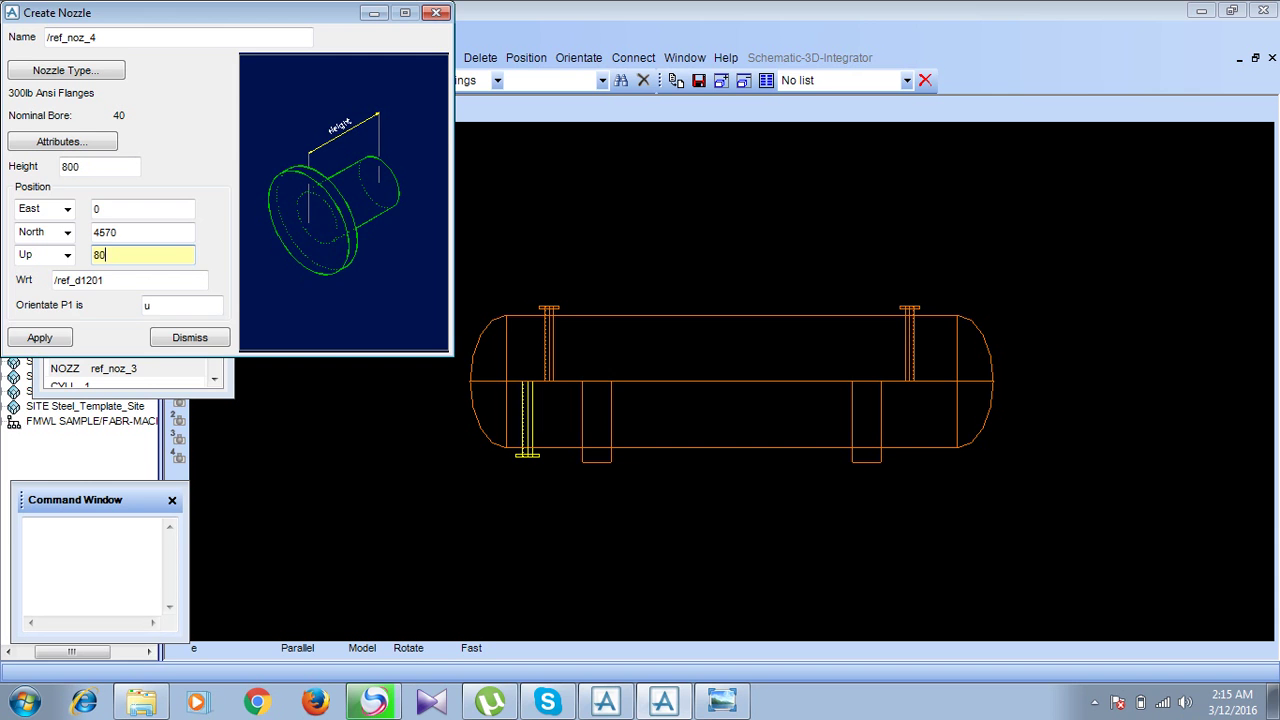
pyautogui.press('Tab')
pyautogui.click(58, 344)
pyautogui.click(174, 342)
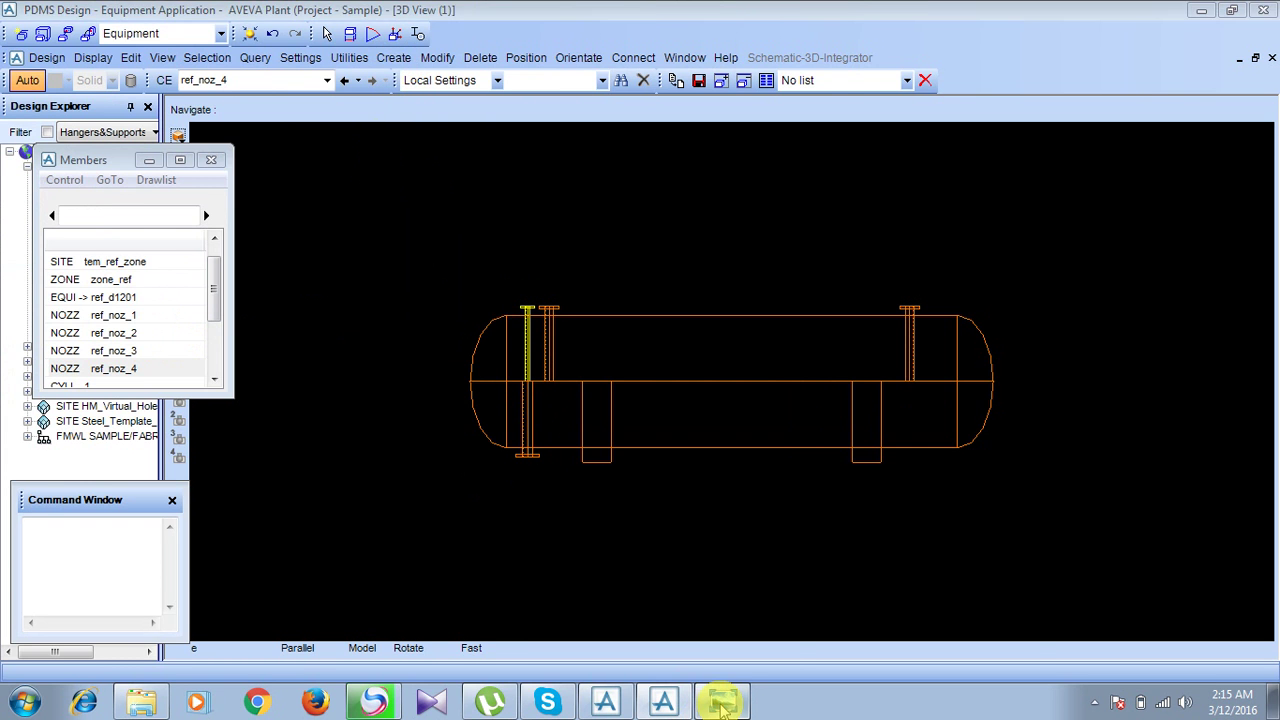
# After reviewing the drawing's vessel elevation, start a new nozzle named ref_noz_5.
pyautogui.click(722, 700)
pyautogui.moveTo(437, 186); pyautogui.dragTo(388, 90)
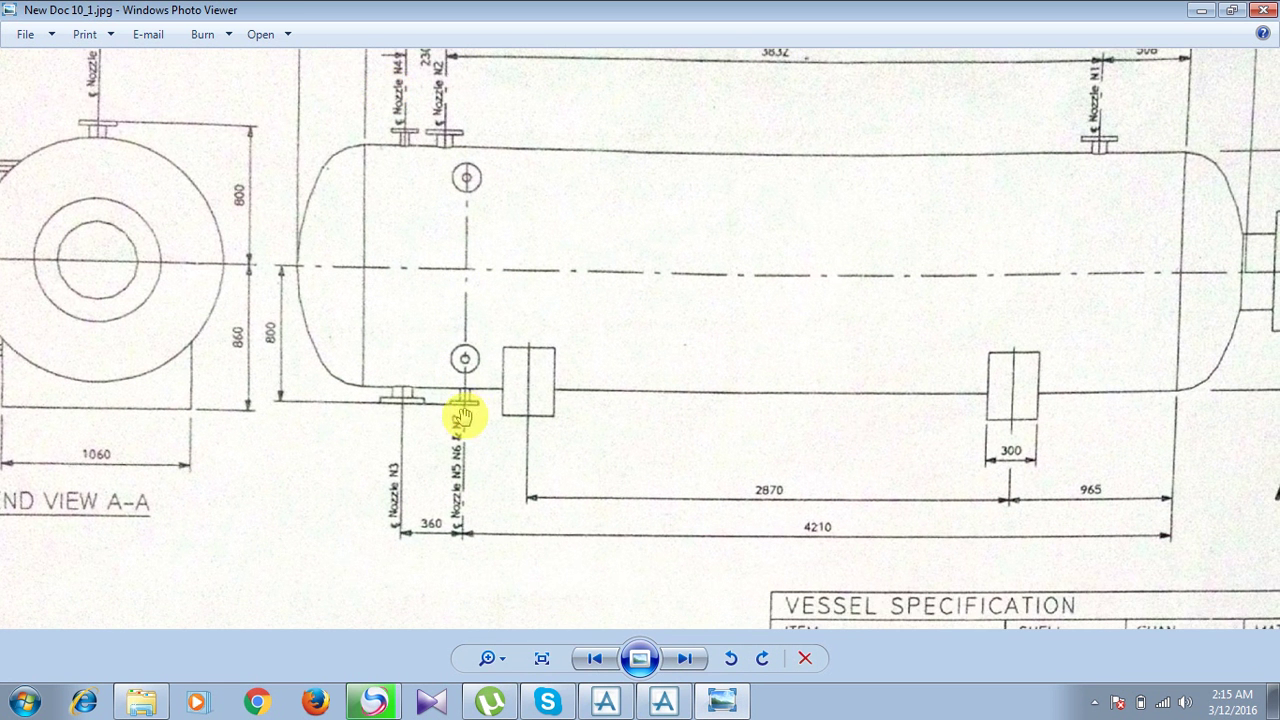
pyautogui.click(720, 700)
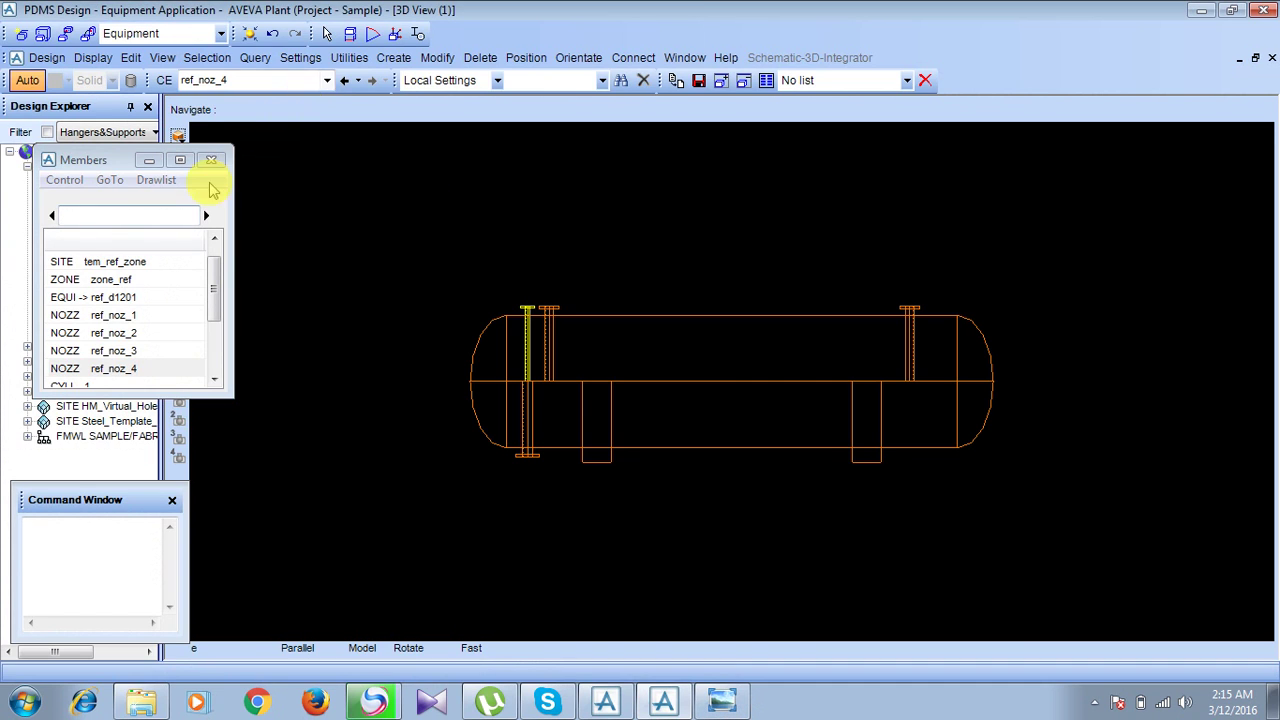
pyautogui.click(393, 57)
pyautogui.click(420, 238)
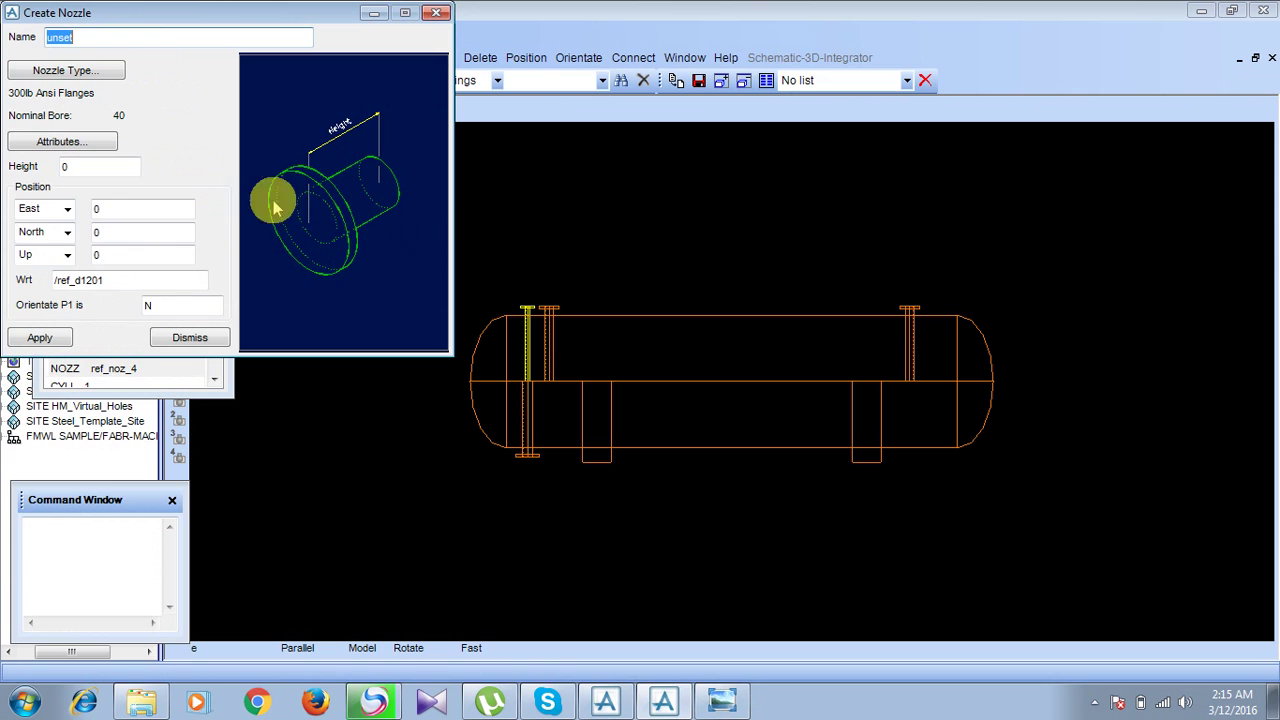
pyautogui.press('BackSpace')
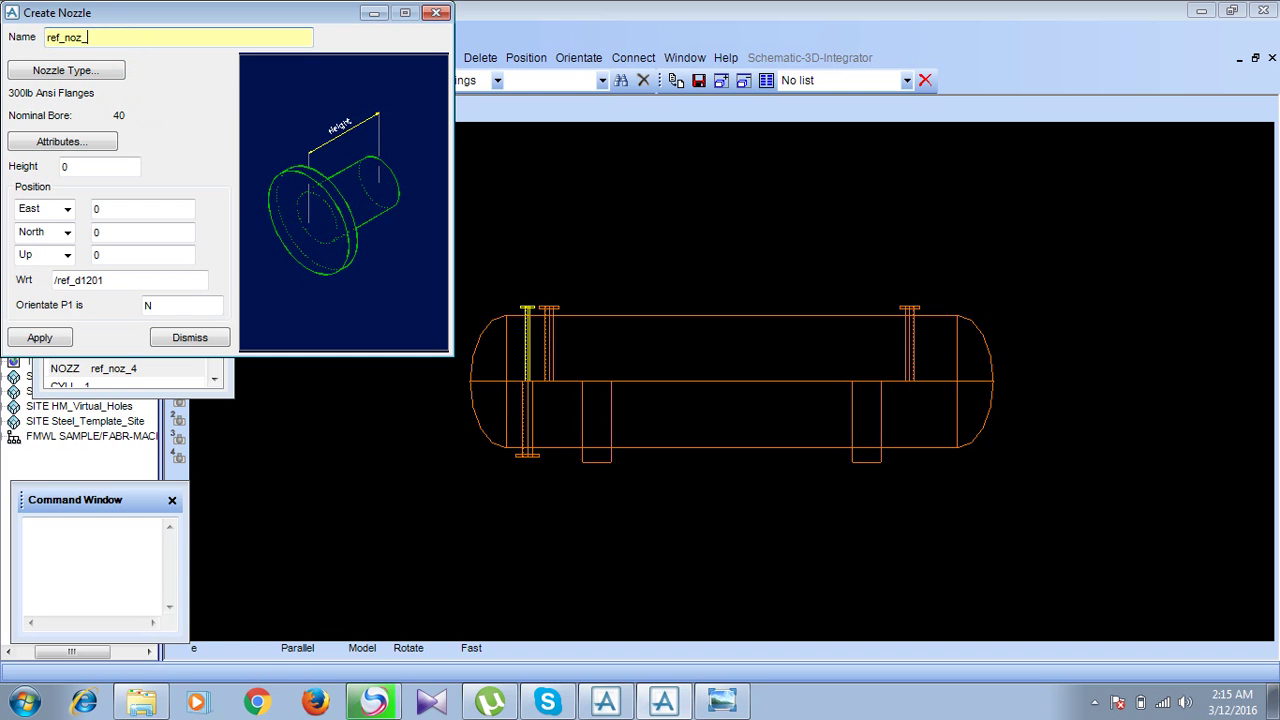
pyautogui.press('Return')
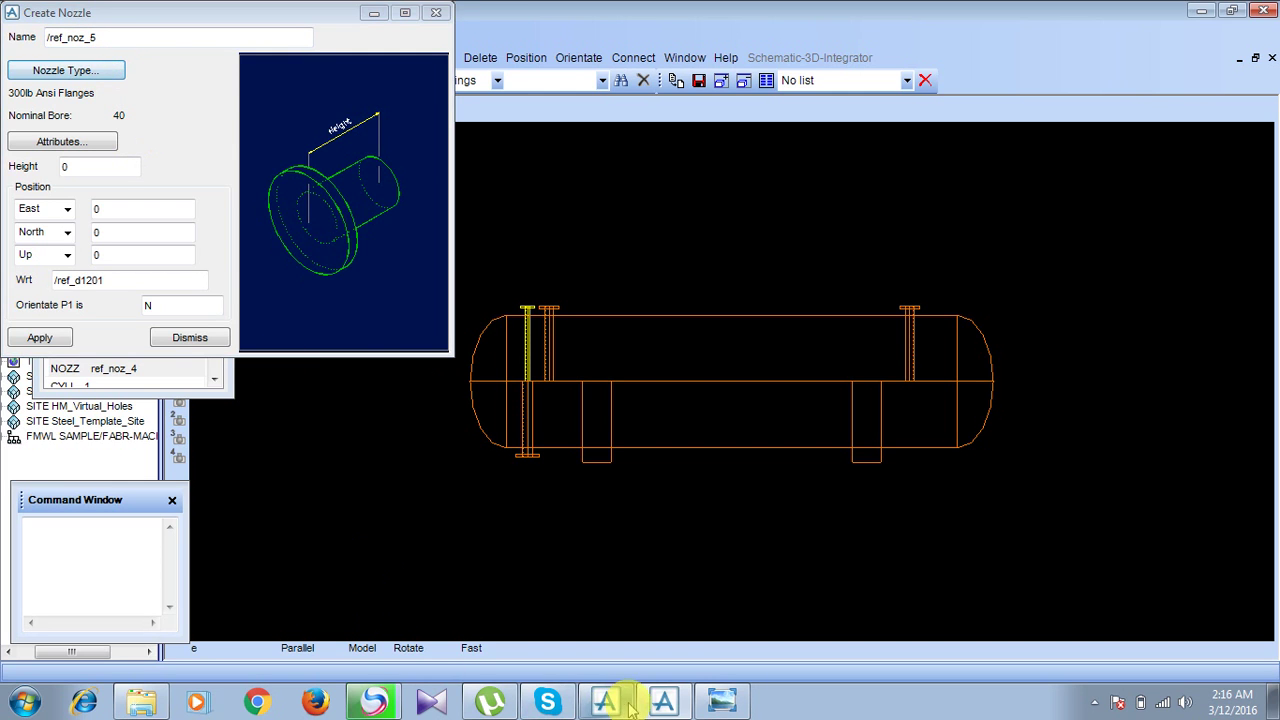
pyautogui.click(722, 702)
pyautogui.moveTo(651, 551)
pyautogui.mouseDown()
pyautogui.moveTo(626, 329)
pyautogui.moveTo(521, 388)
pyautogui.mouseUp()
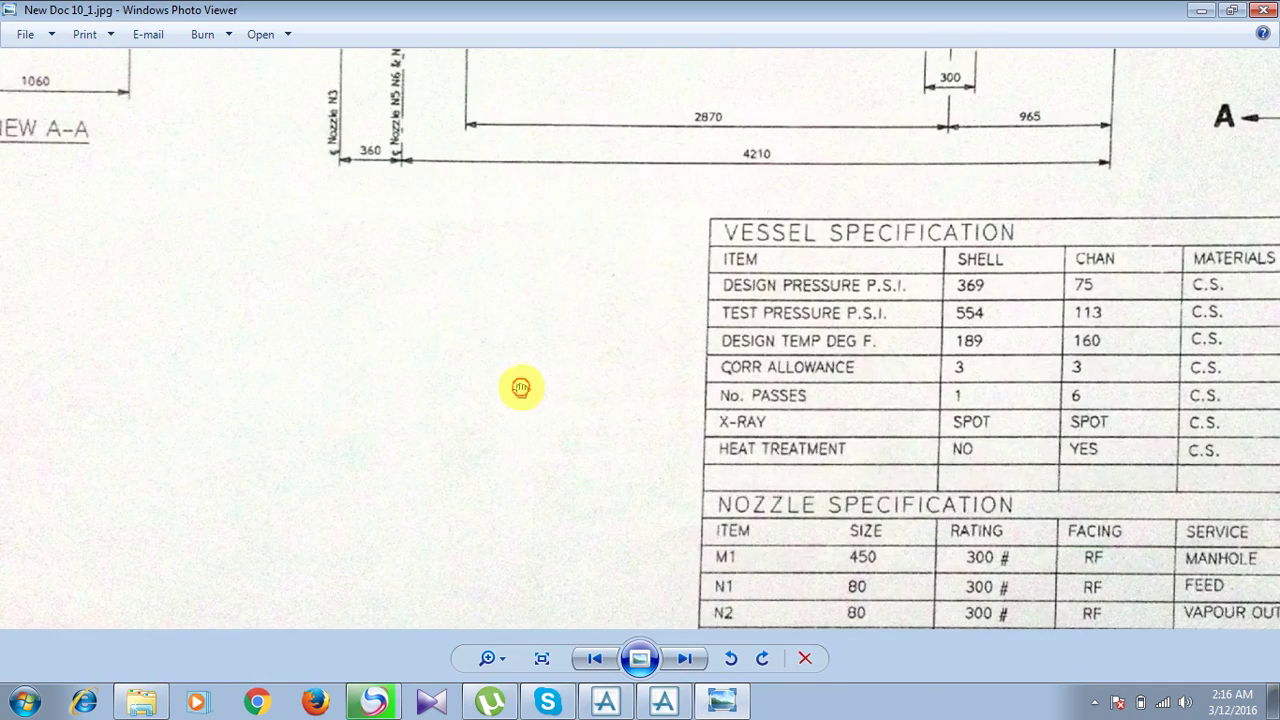
pyautogui.moveTo(568, 554); pyautogui.dragTo(563, 220)
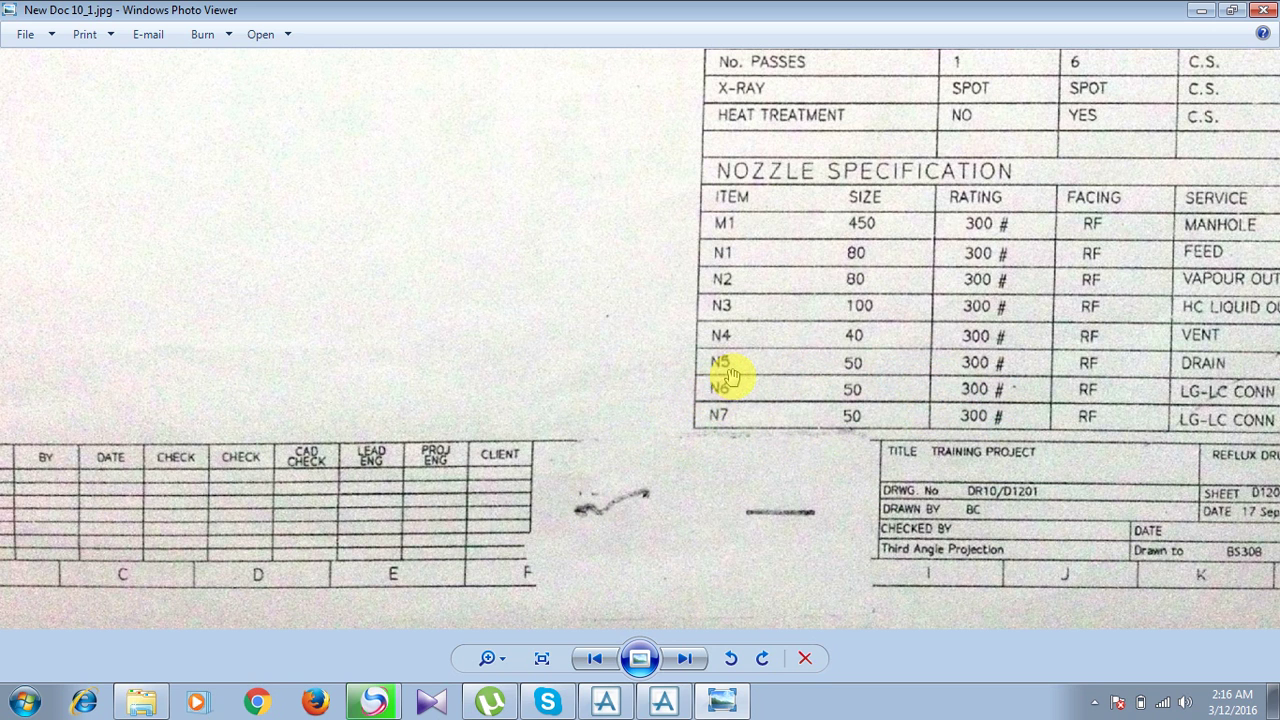
pyautogui.click(722, 701)
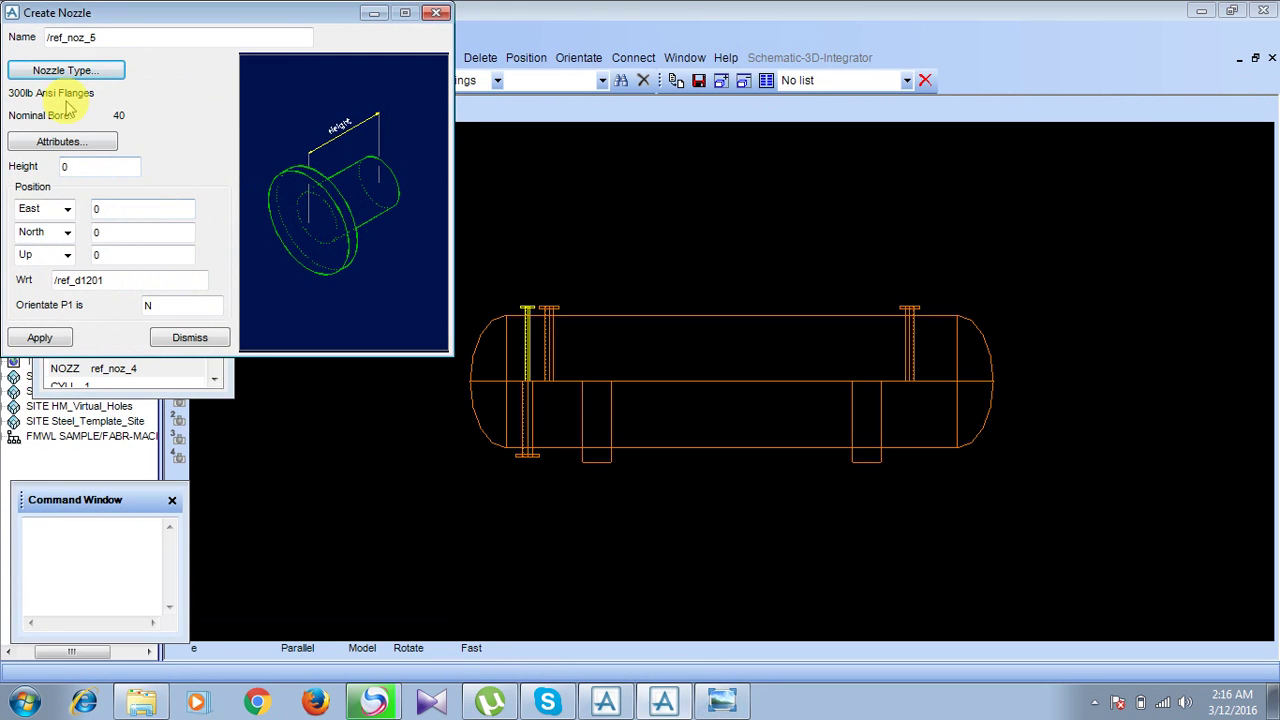
# Give ref_noz_5 specification #300.R.F with a 50 nominal bore, then view the vessel elevation.
pyautogui.click(88, 76)
pyautogui.click(194, 64)
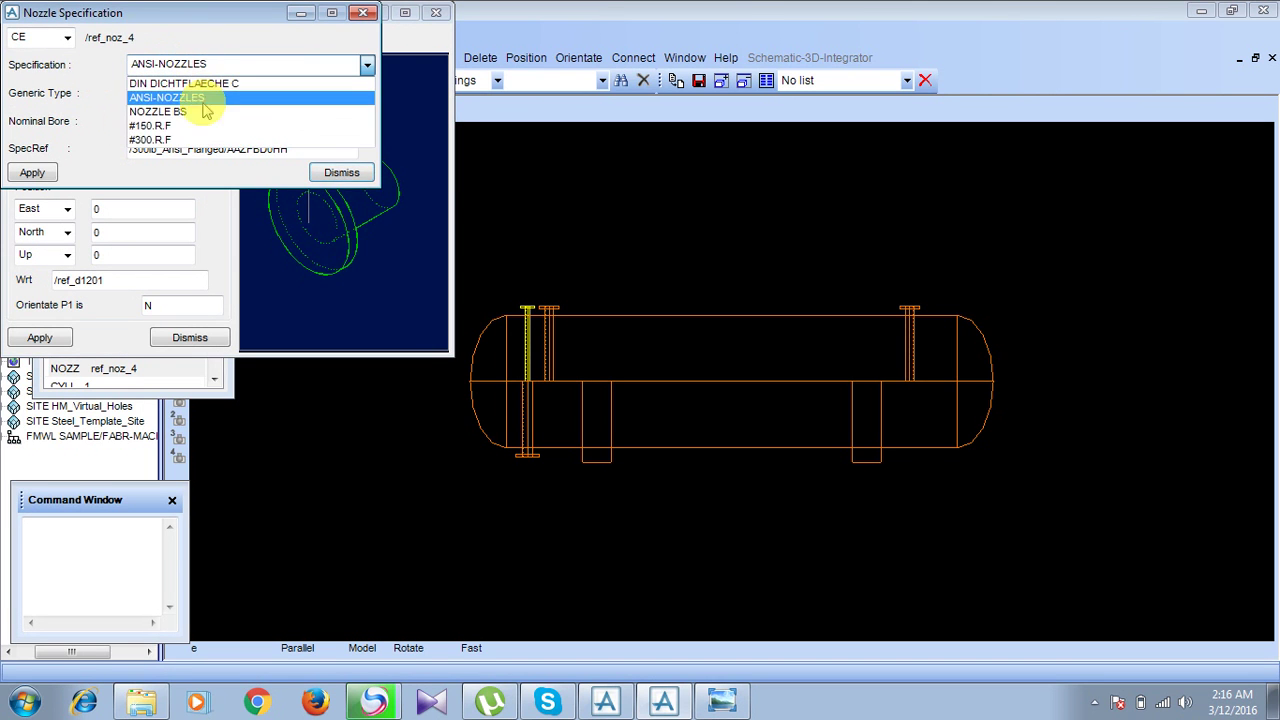
pyautogui.click(178, 140)
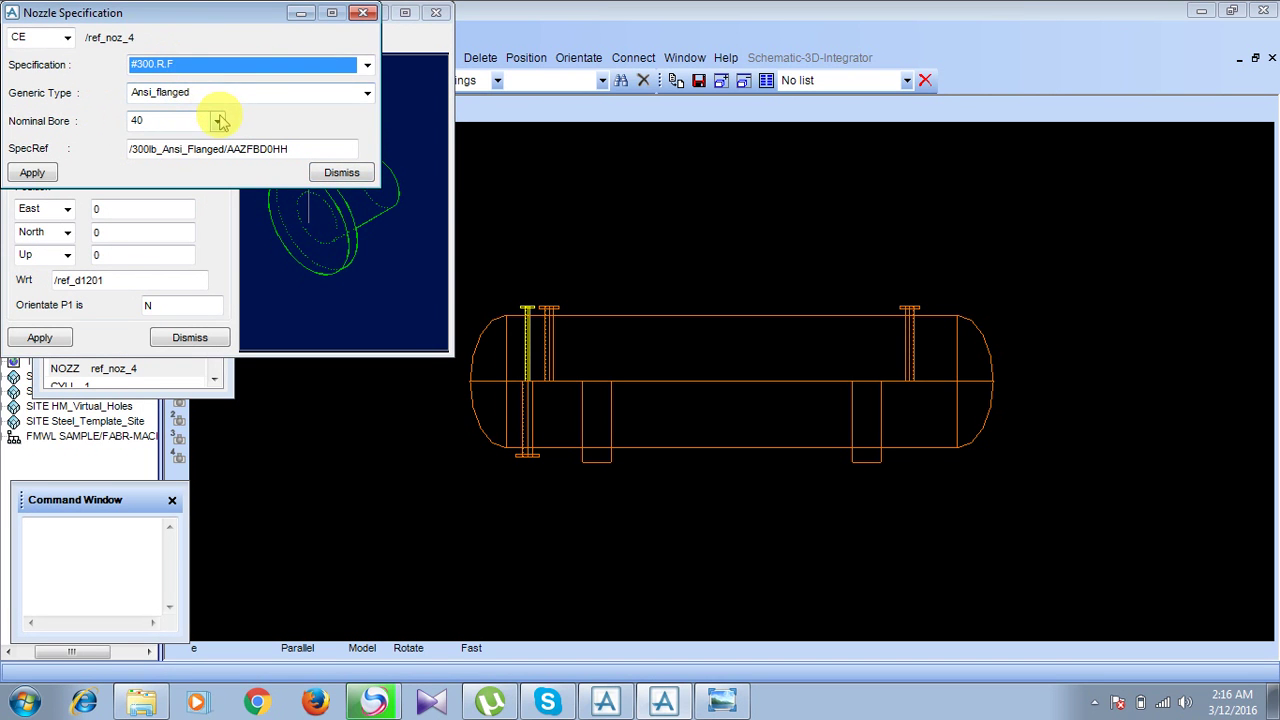
pyautogui.click(170, 120)
pyautogui.click(168, 155)
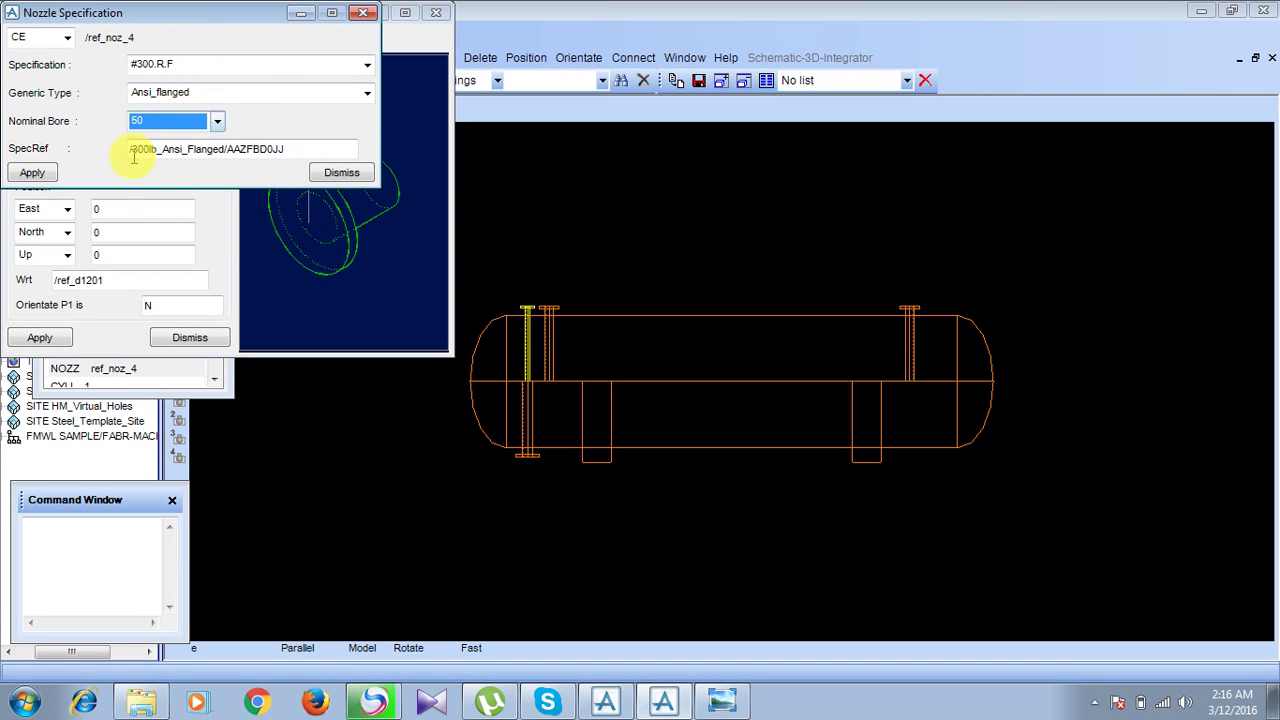
pyautogui.click(33, 172)
pyautogui.click(341, 173)
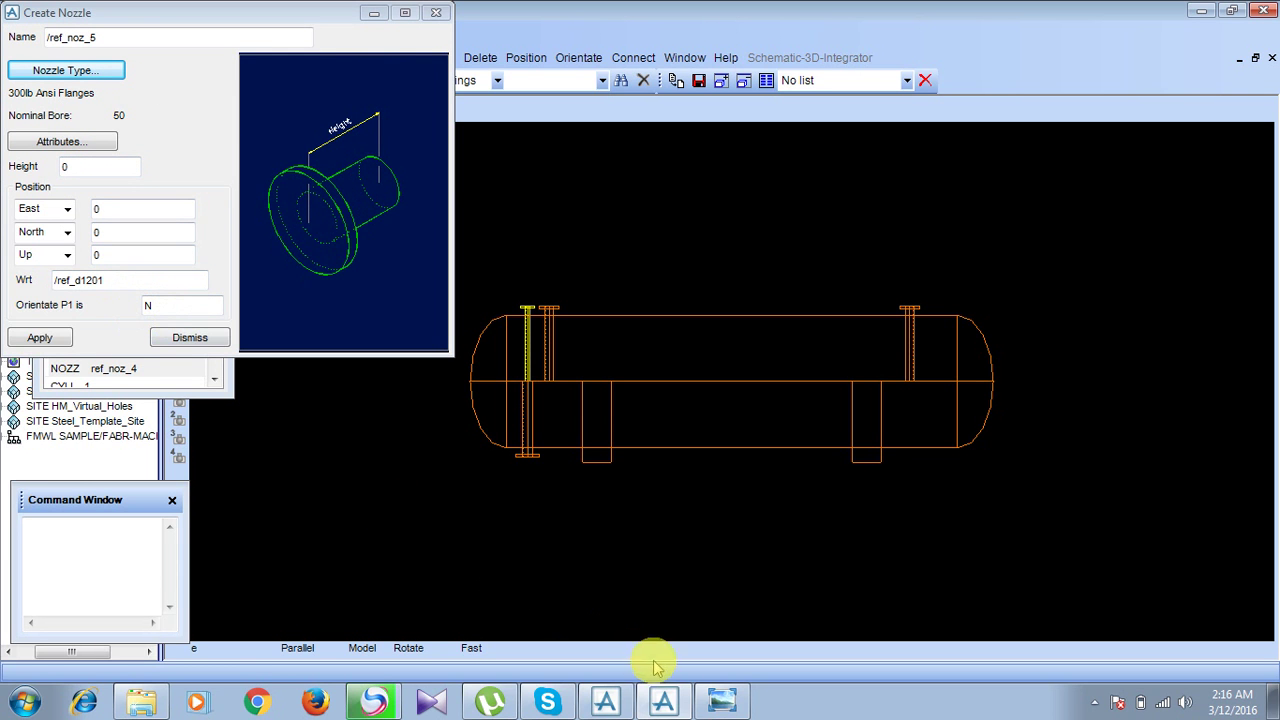
pyautogui.click(718, 700)
pyautogui.moveTo(351, 177)
pyautogui.mouseDown()
pyautogui.moveTo(460, 534)
pyautogui.moveTo(620, 466)
pyautogui.moveTo(514, 431)
pyautogui.moveTo(581, 319)
pyautogui.mouseUp()
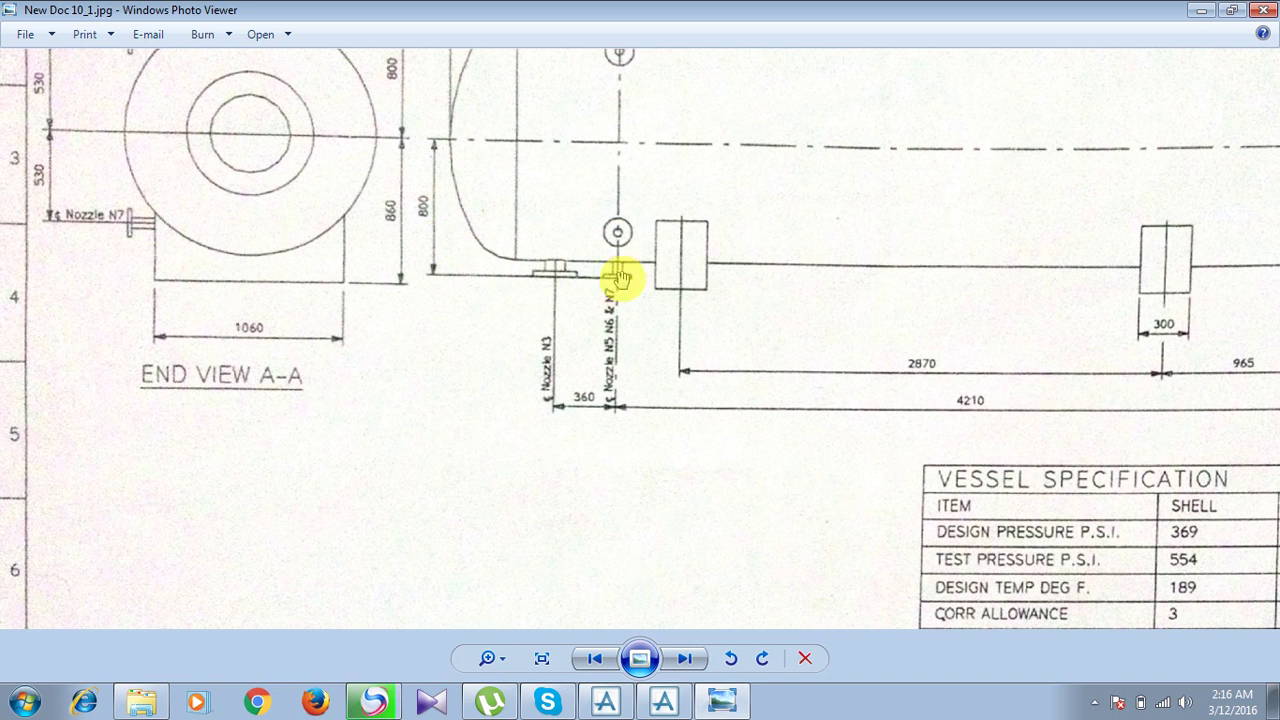
# Enter height 800 and orientation d for ref_noz_5, then review the whole elevation including M1.
pyautogui.click(722, 700)
pyautogui.click(99, 166)
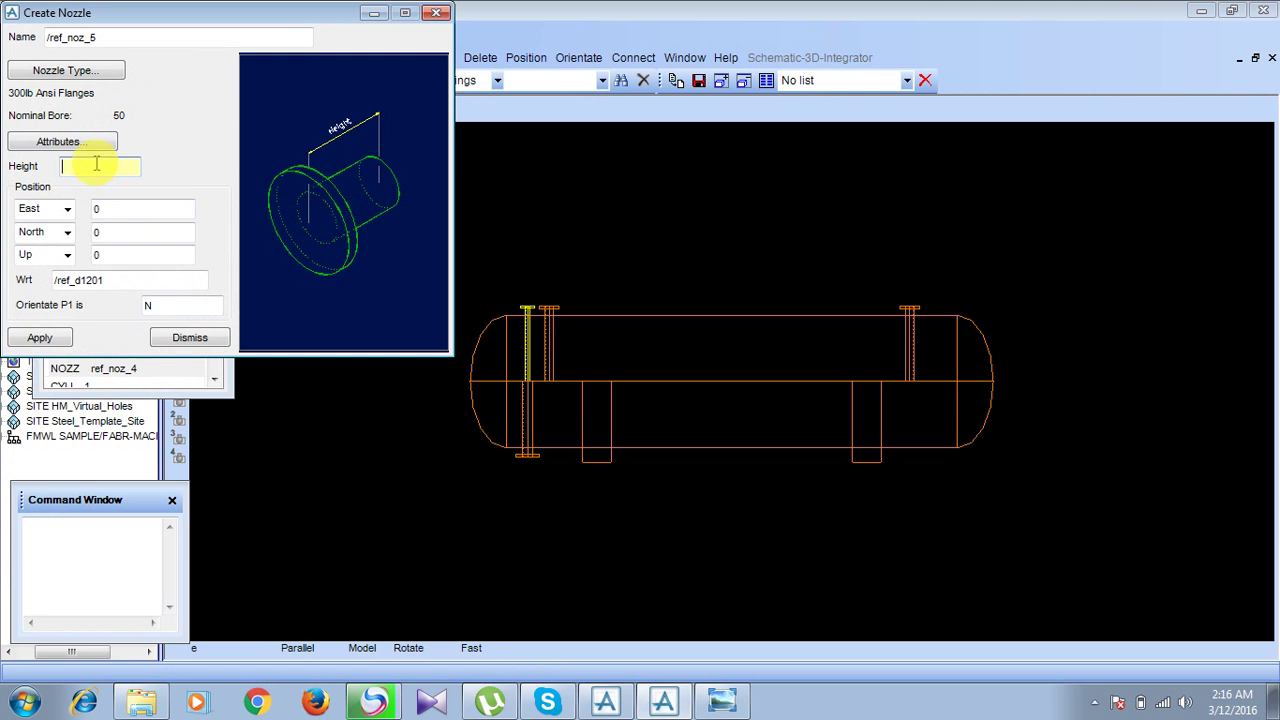
pyautogui.click(155, 305)
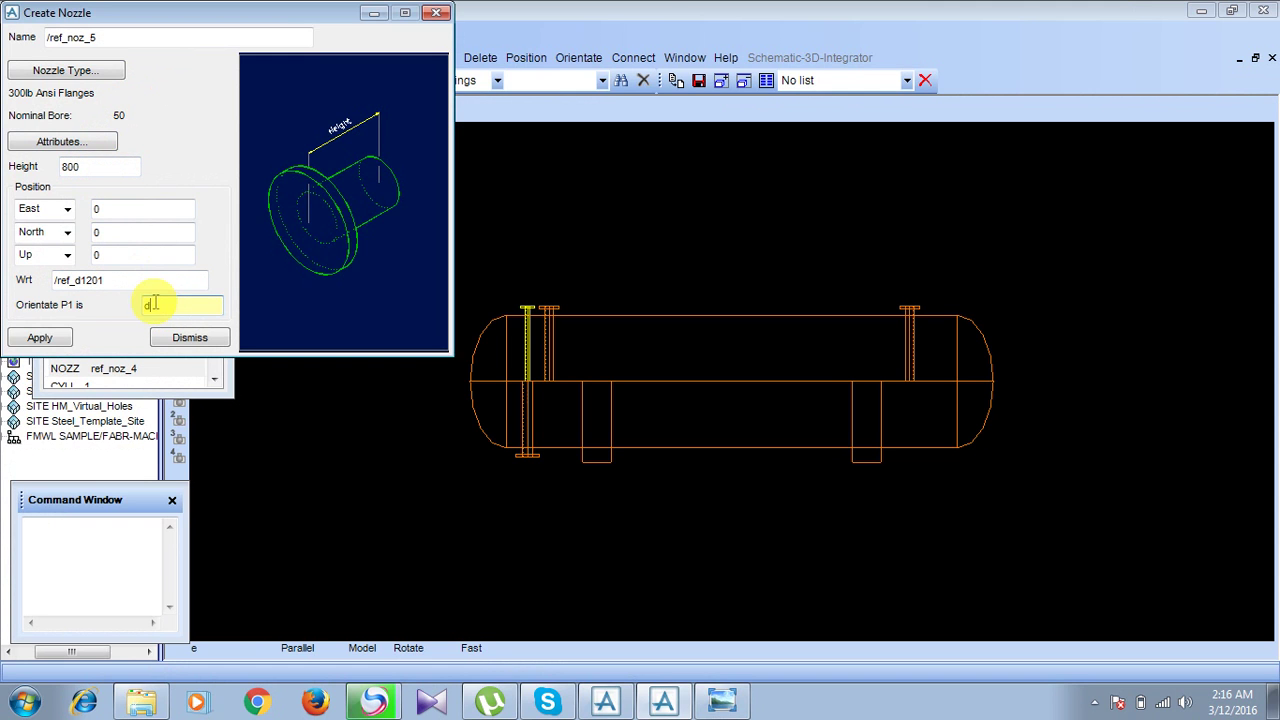
pyautogui.click(354, 408)
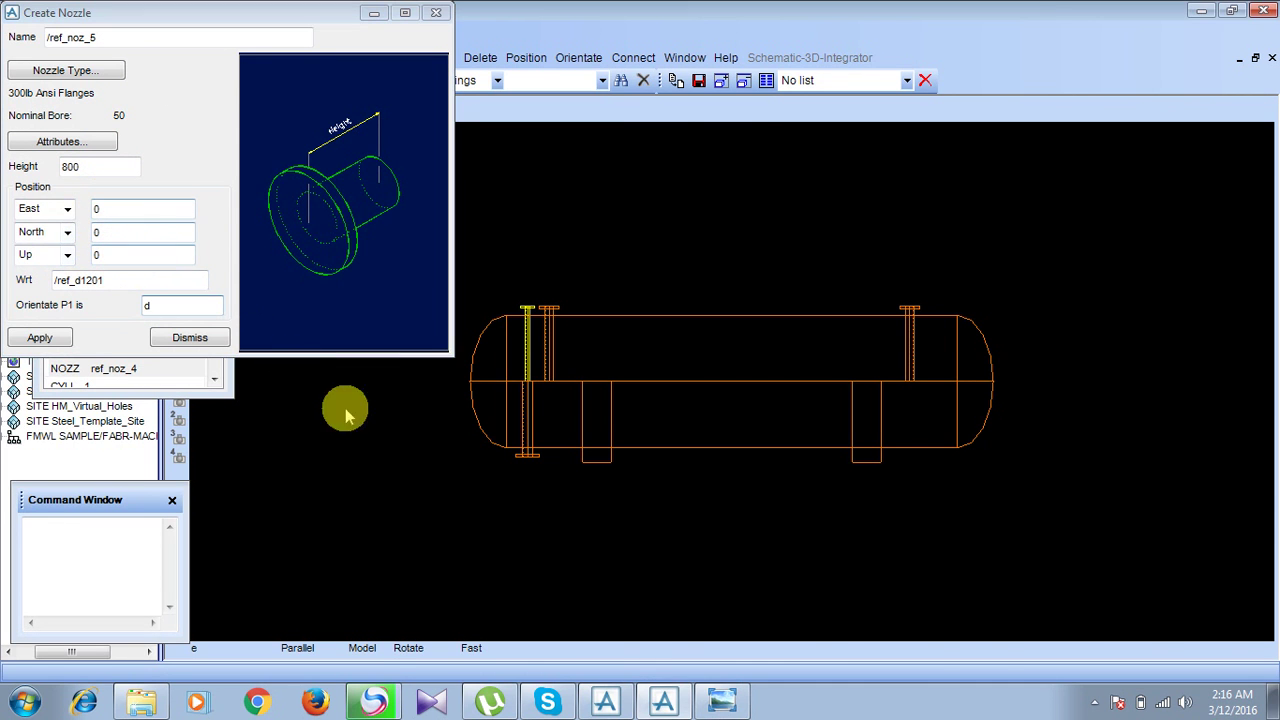
pyautogui.click(718, 701)
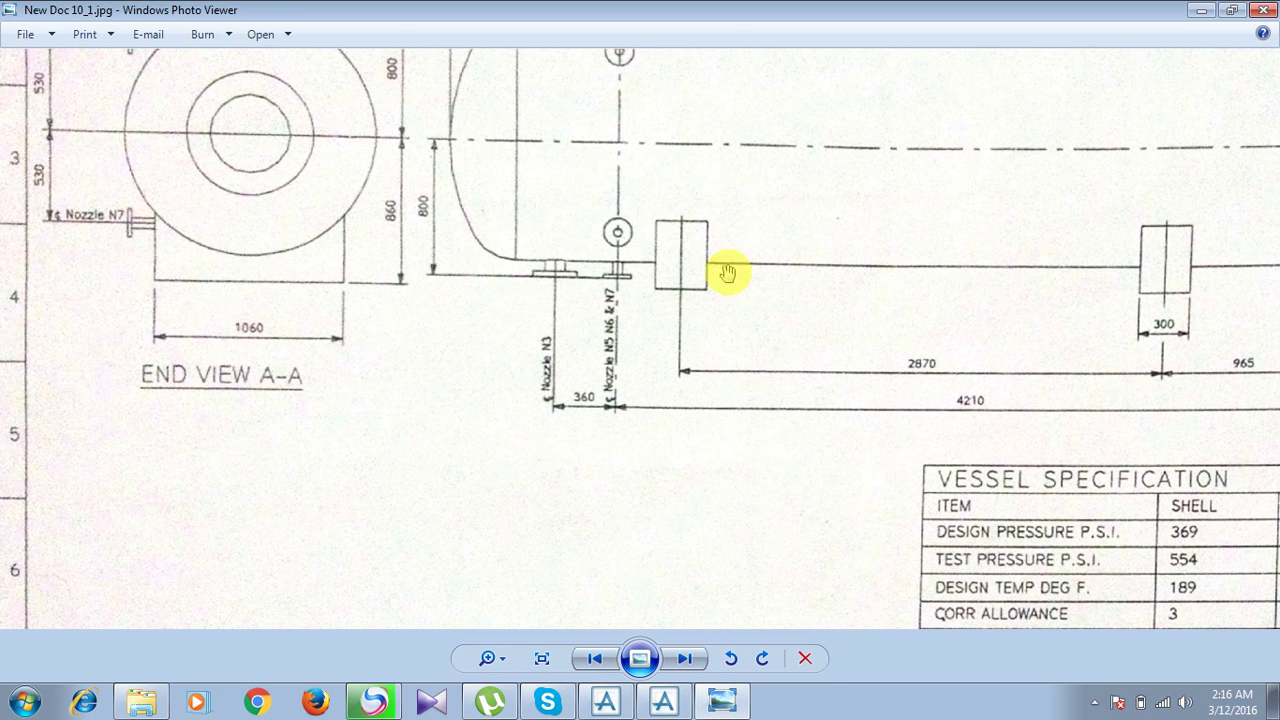
pyautogui.moveTo(1014, 371)
pyautogui.mouseDown()
pyautogui.moveTo(709, 429)
pyautogui.moveTo(706, 416)
pyautogui.mouseUp()
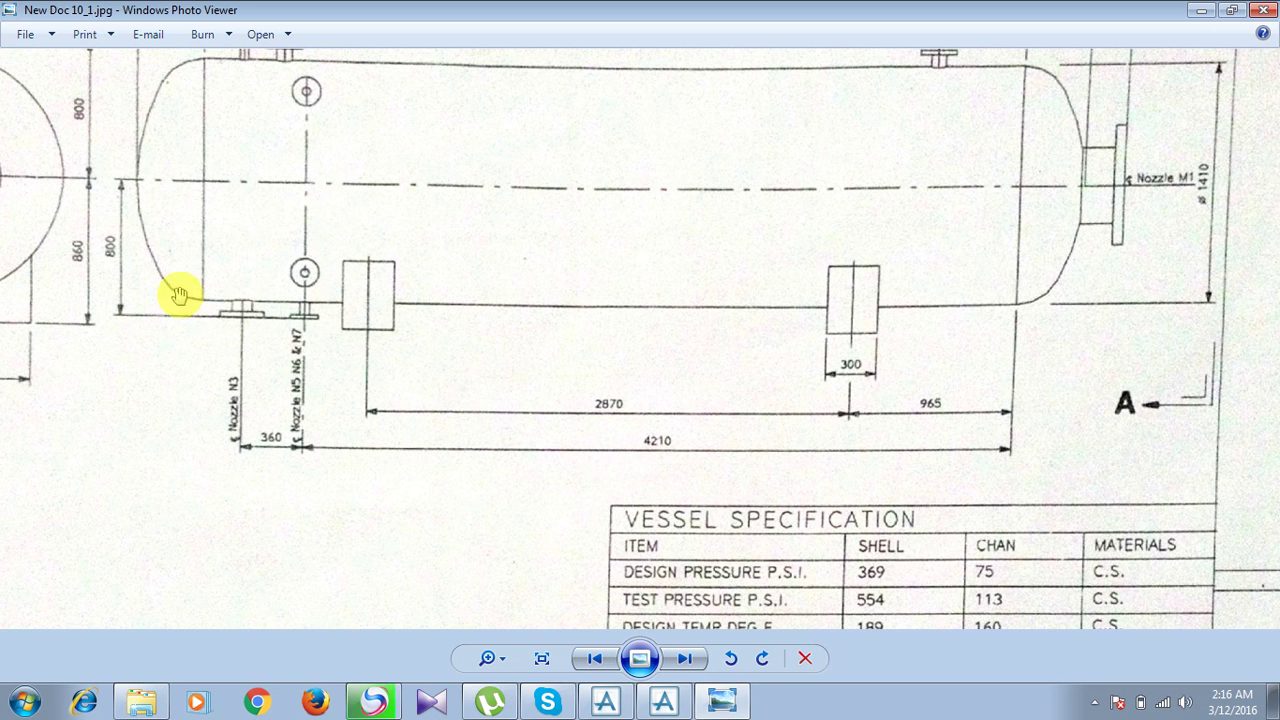
pyautogui.click(744, 706)
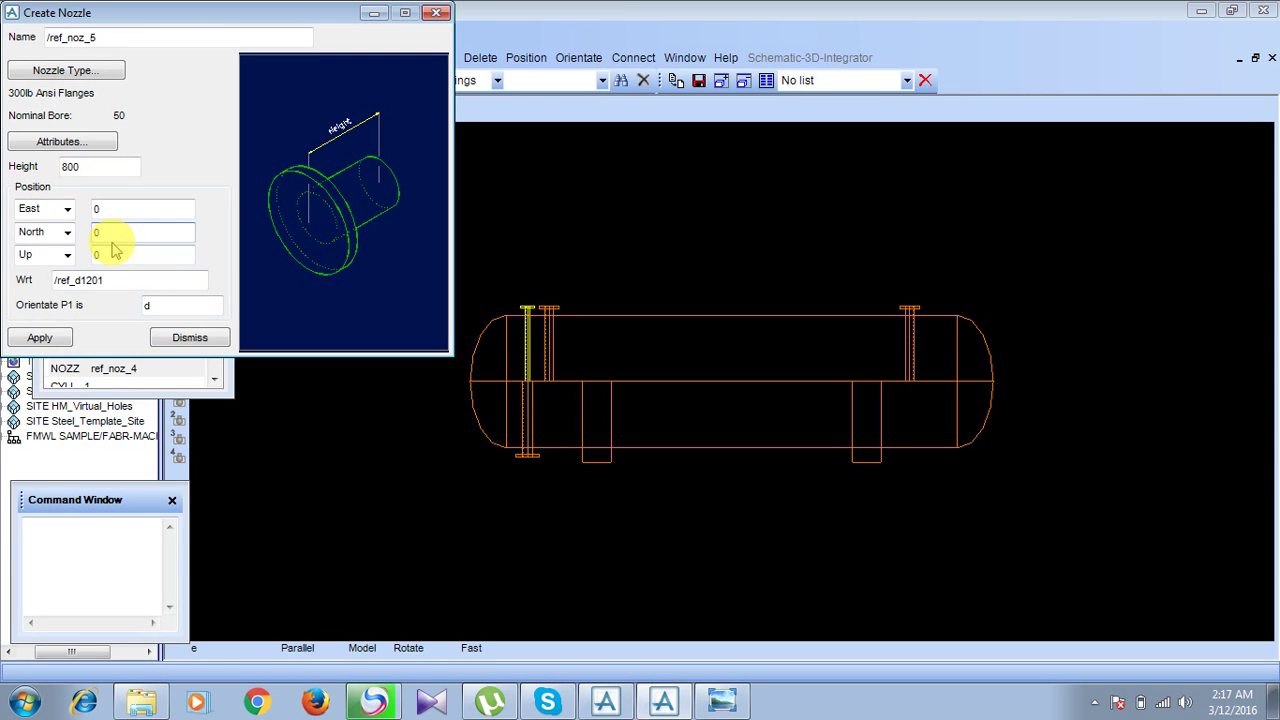
# Place nozzle ref_noz_5 at North 4210, Down 800 on the vessel and close the form.
pyautogui.write('4210')
pyautogui.press('Tab')
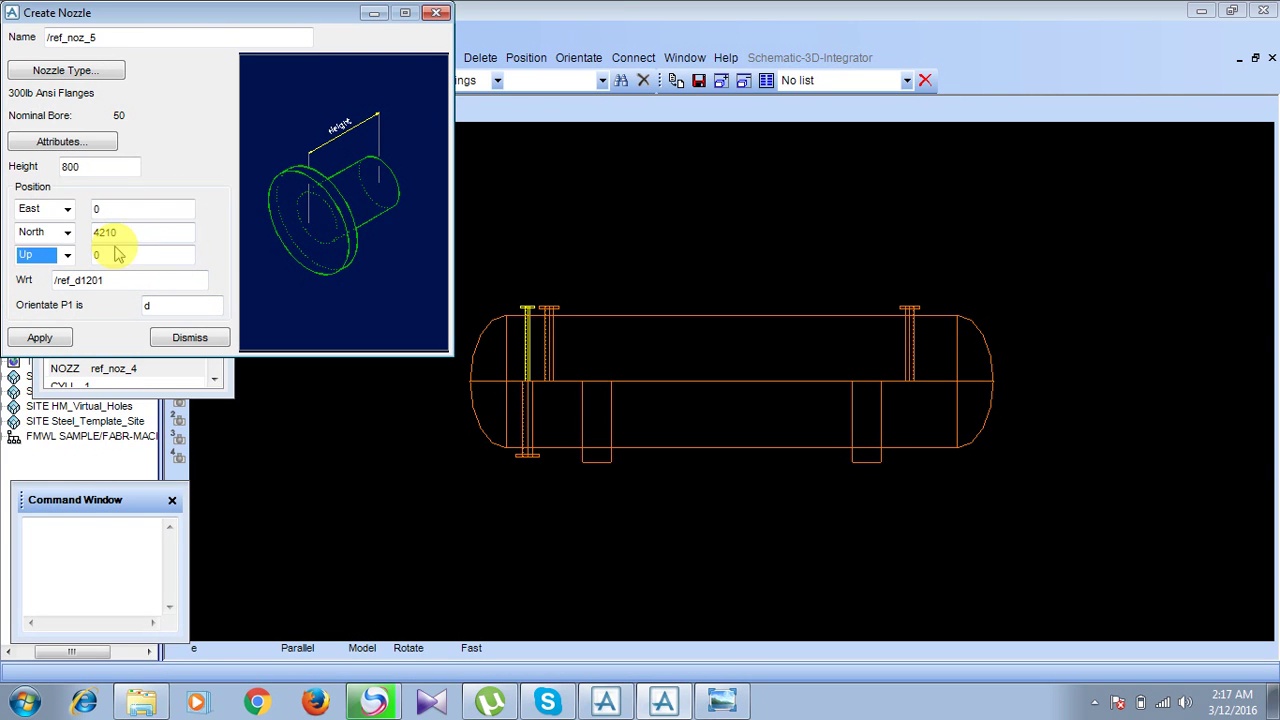
pyautogui.write('8')
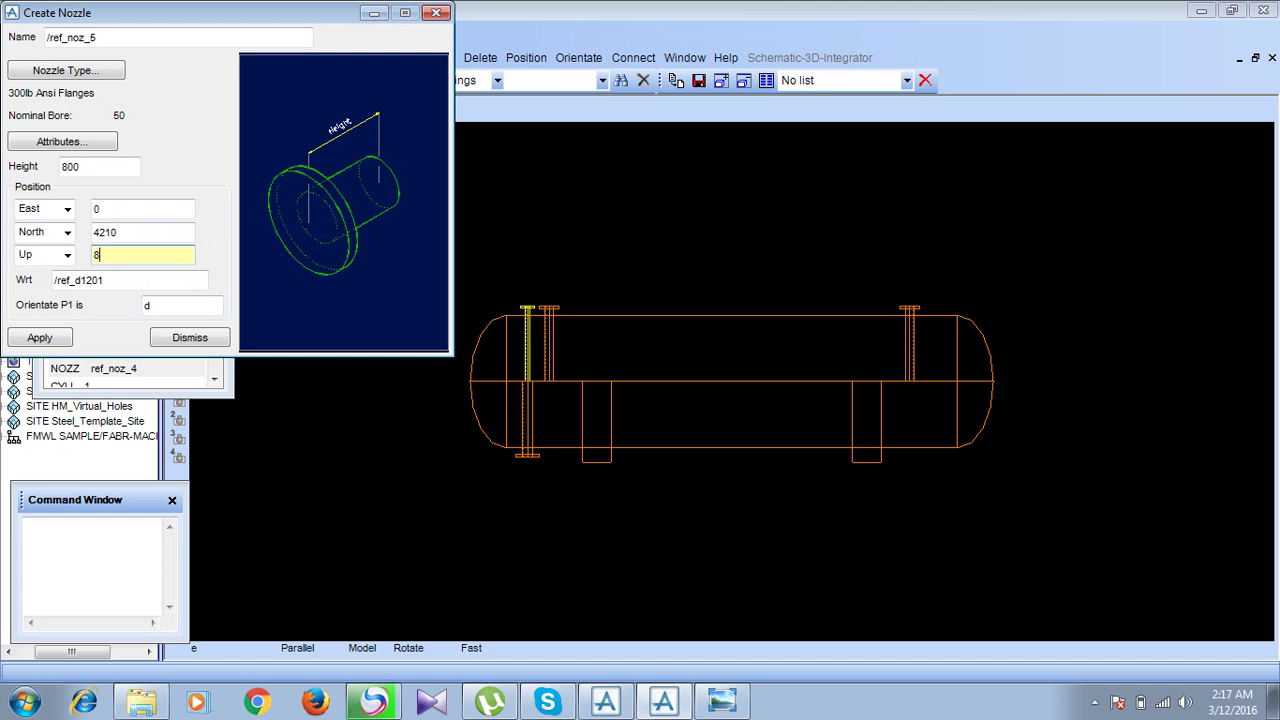
pyautogui.write('00')
pyautogui.click(45, 254)
pyautogui.click(57, 280)
pyautogui.click(40, 338)
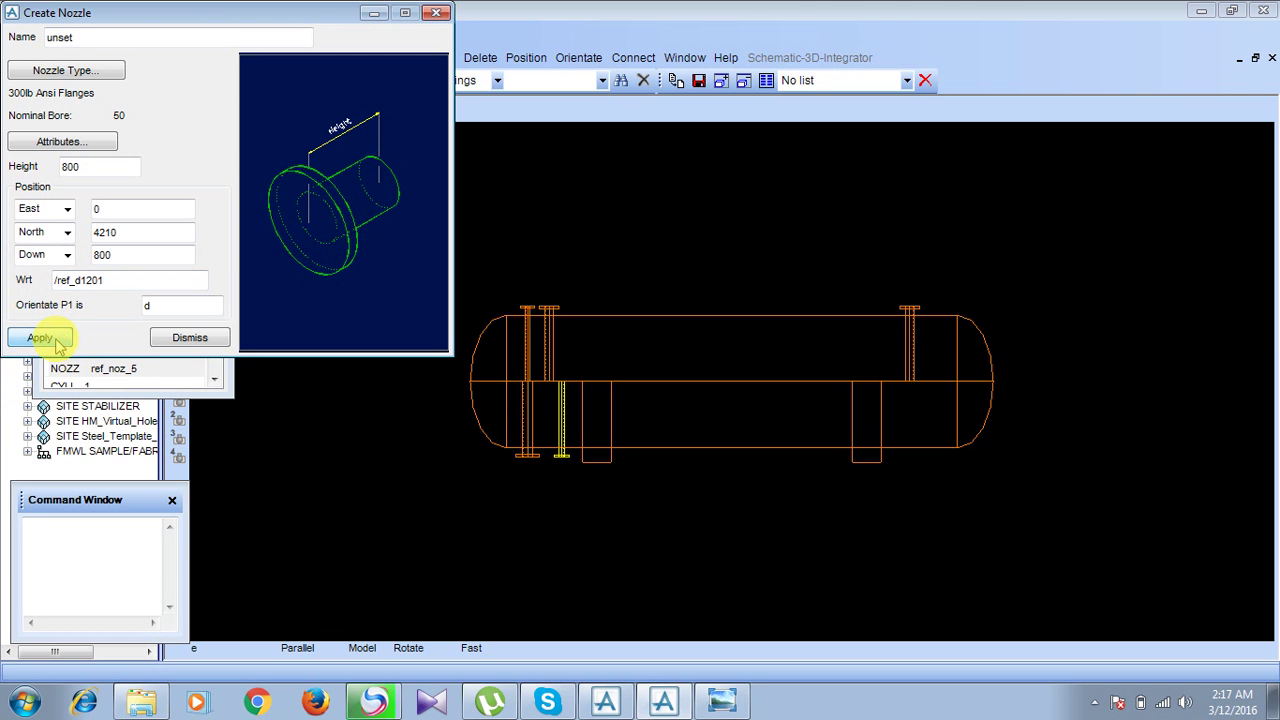
pyautogui.click(155, 340)
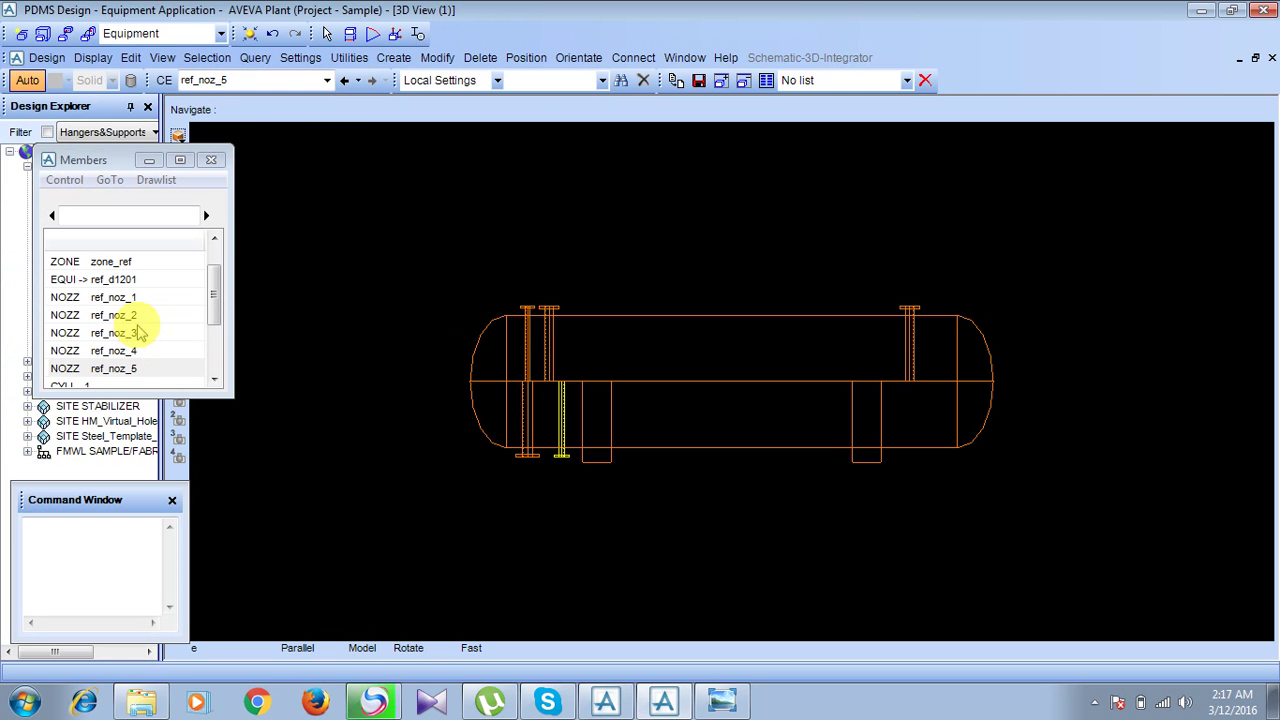
pyautogui.click(394, 57)
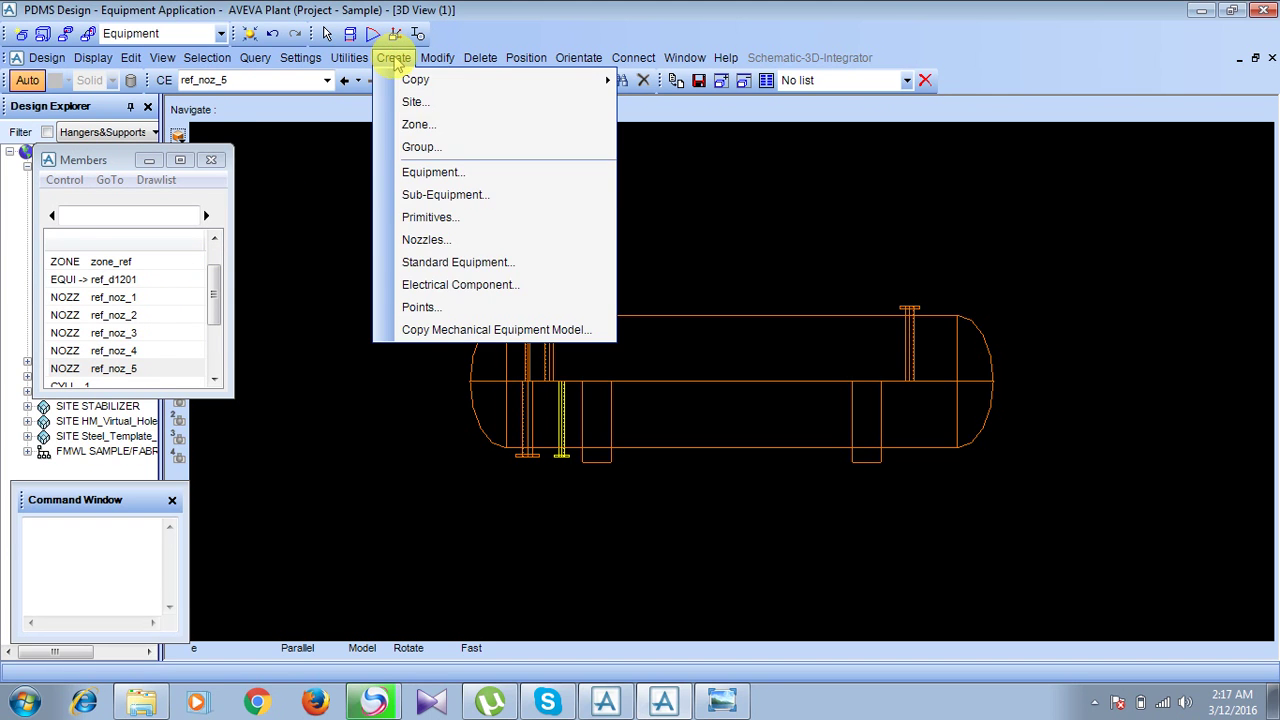
# Start a nozzle named ref_noz_6 and pan the scanned drawing to the Nozzle Specification table.
pyautogui.click(418, 241)
pyautogui.press('BackSpace')
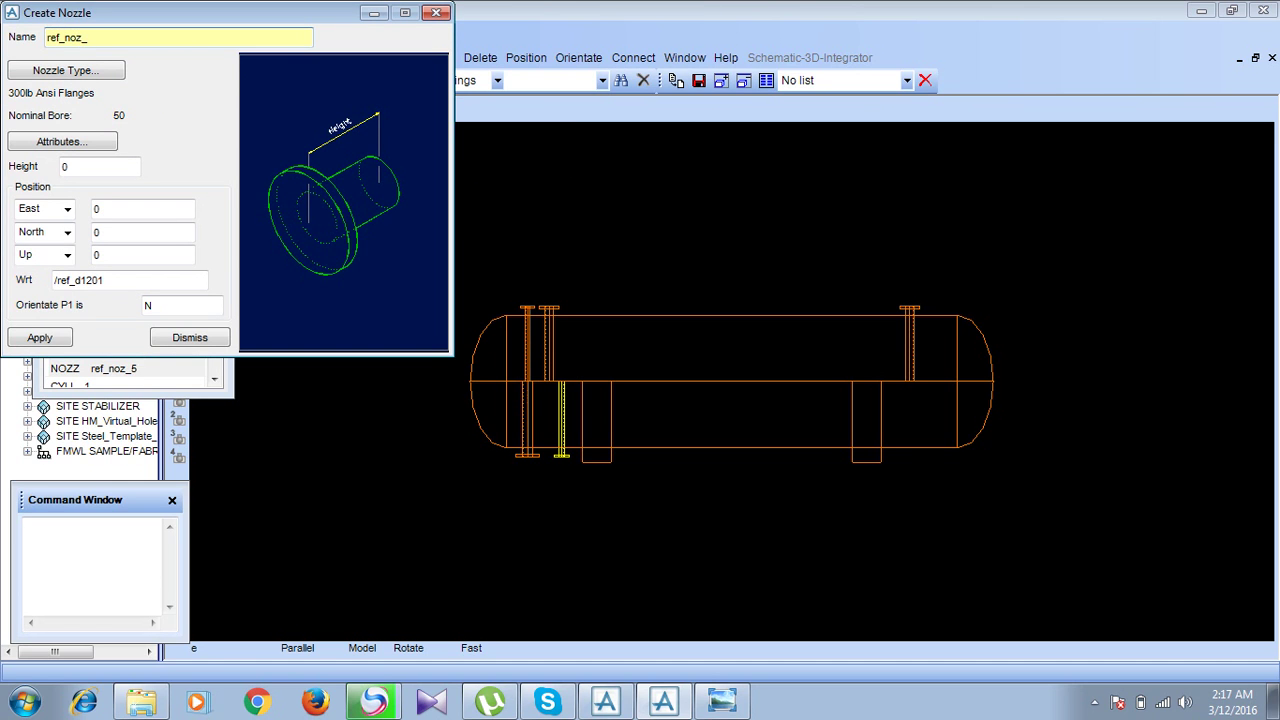
pyautogui.press('Return')
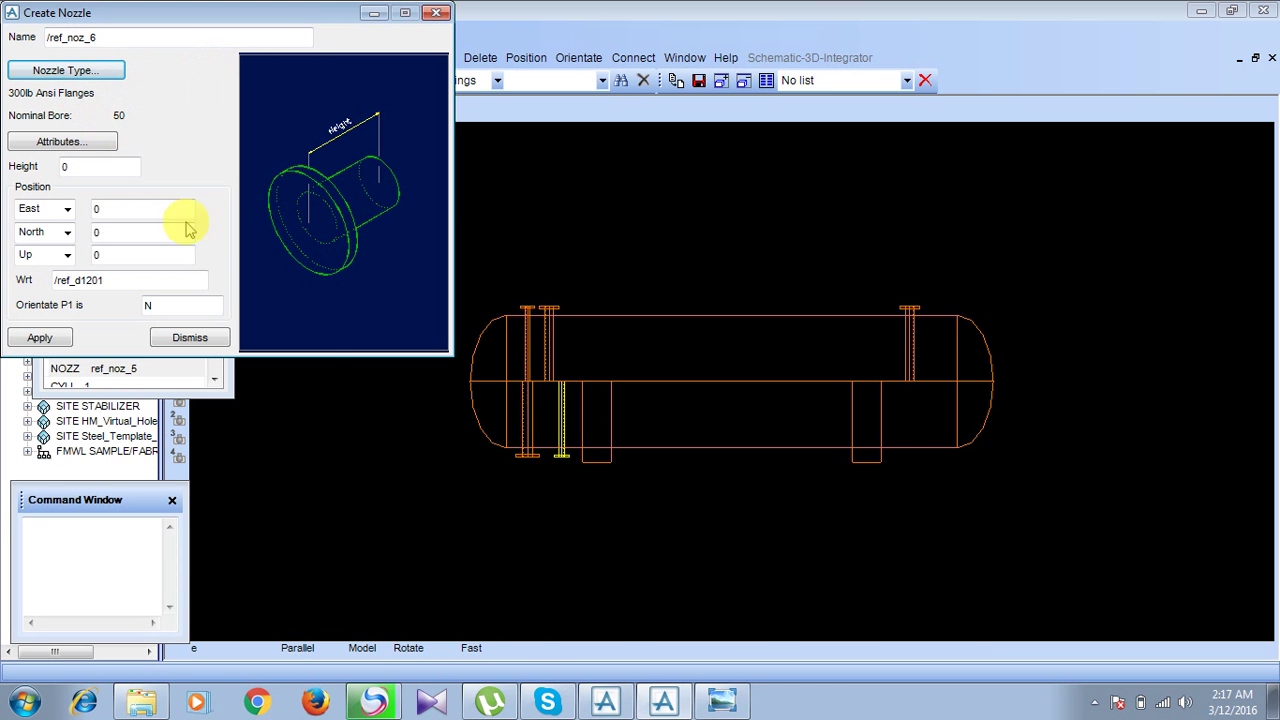
pyautogui.click(722, 701)
pyautogui.moveTo(712, 572)
pyautogui.mouseDown()
pyautogui.moveTo(586, 434)
pyautogui.moveTo(646, 366)
pyautogui.mouseUp()
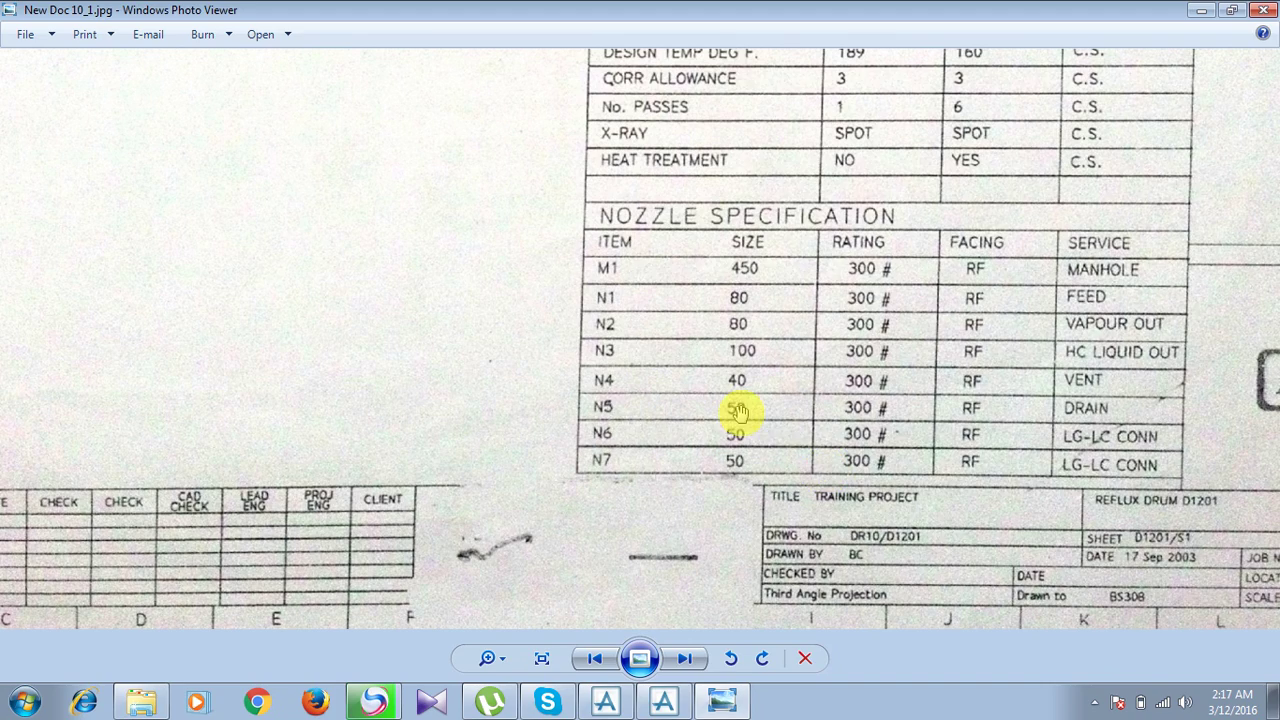
# Pan the scanned drawing to END VIEW A-A to read the N6 and N7 positions.
pyautogui.moveTo(511, 249)
pyautogui.mouseDown()
pyautogui.moveTo(494, 283)
pyautogui.moveTo(529, 491)
pyautogui.mouseUp()
pyautogui.moveTo(465, 282); pyautogui.dragTo(506, 354)
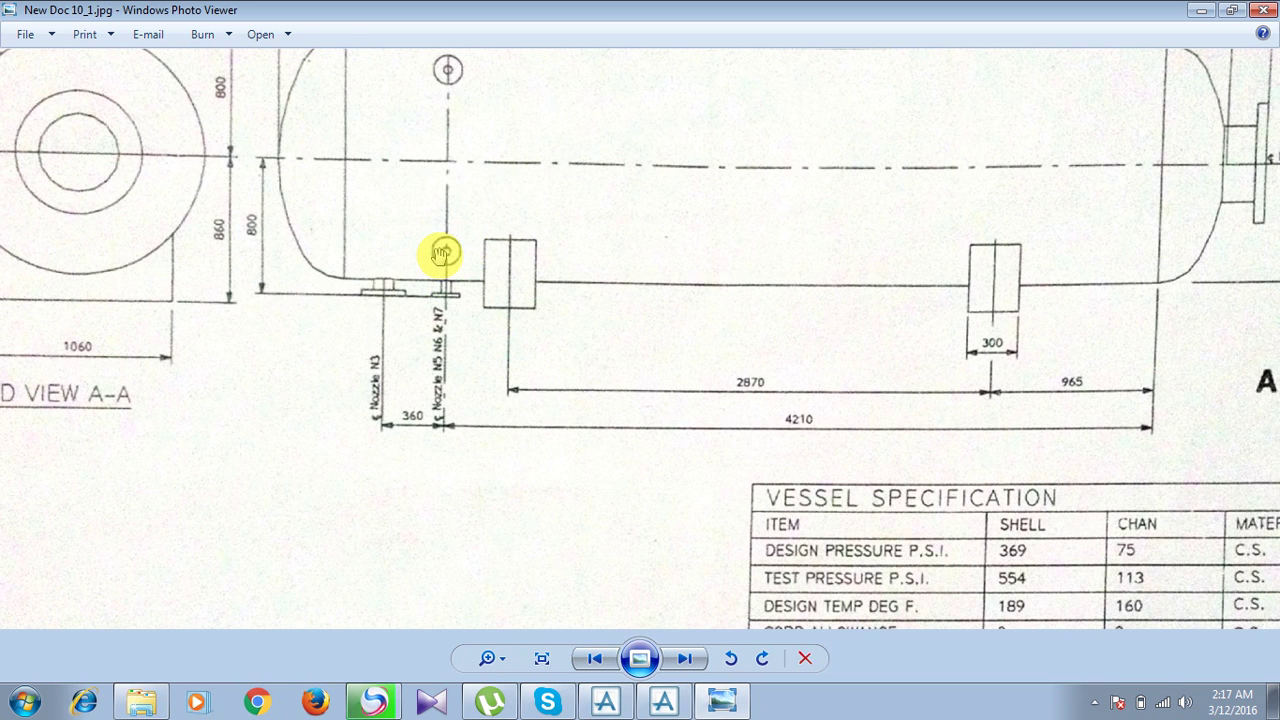
pyautogui.moveTo(409, 254); pyautogui.dragTo(573, 281)
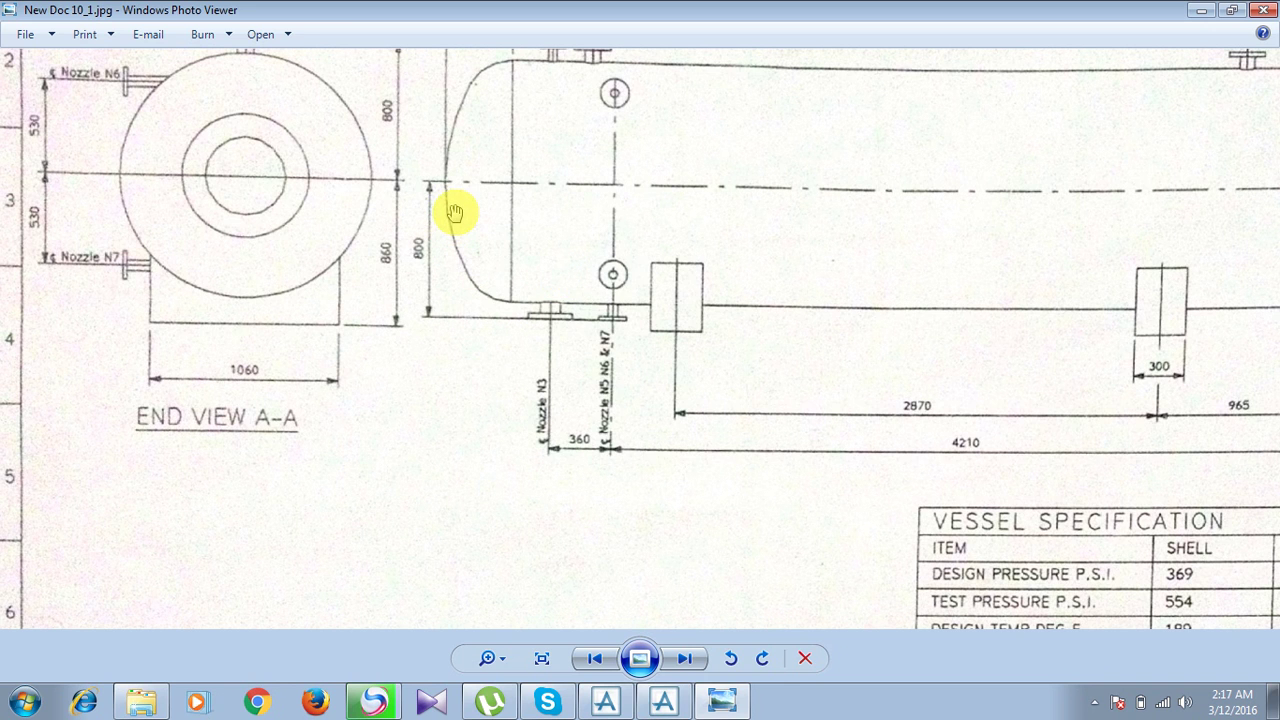
pyautogui.hotkey('alt', 'Tab')
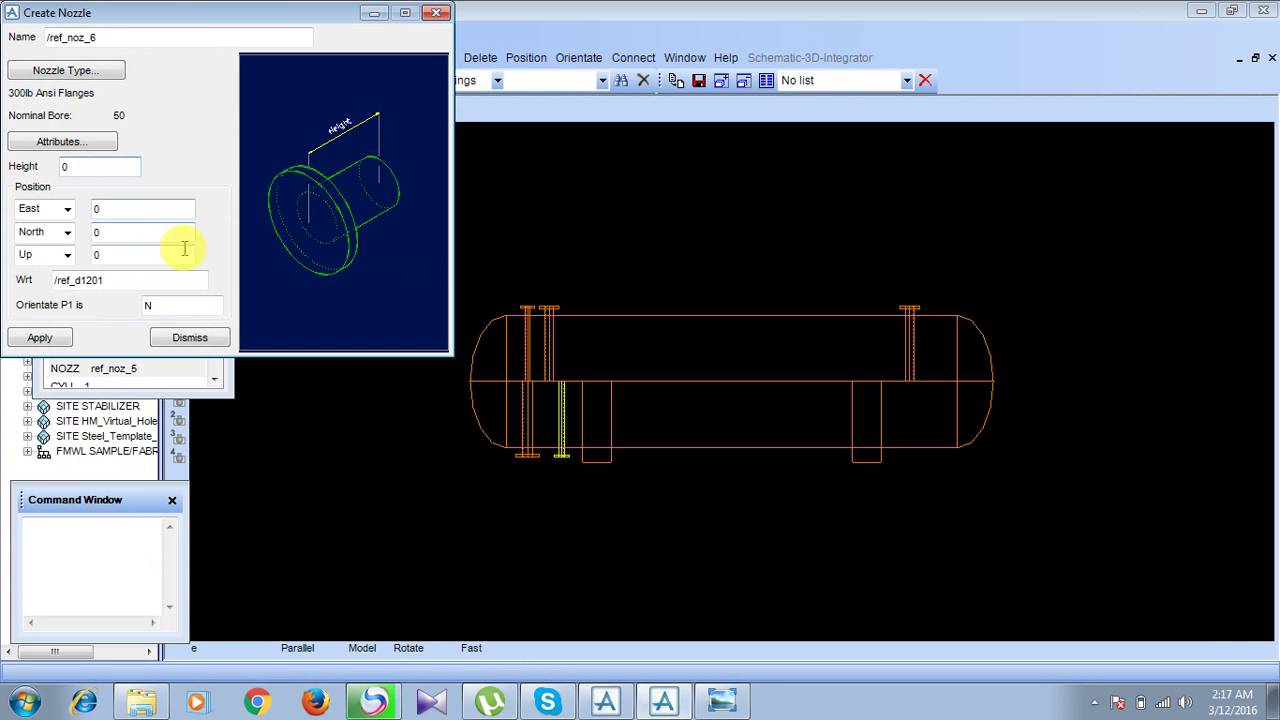
# Set ref_noz_6's height to 800 in the Create Nozzle form.
pyautogui.click(181, 307)
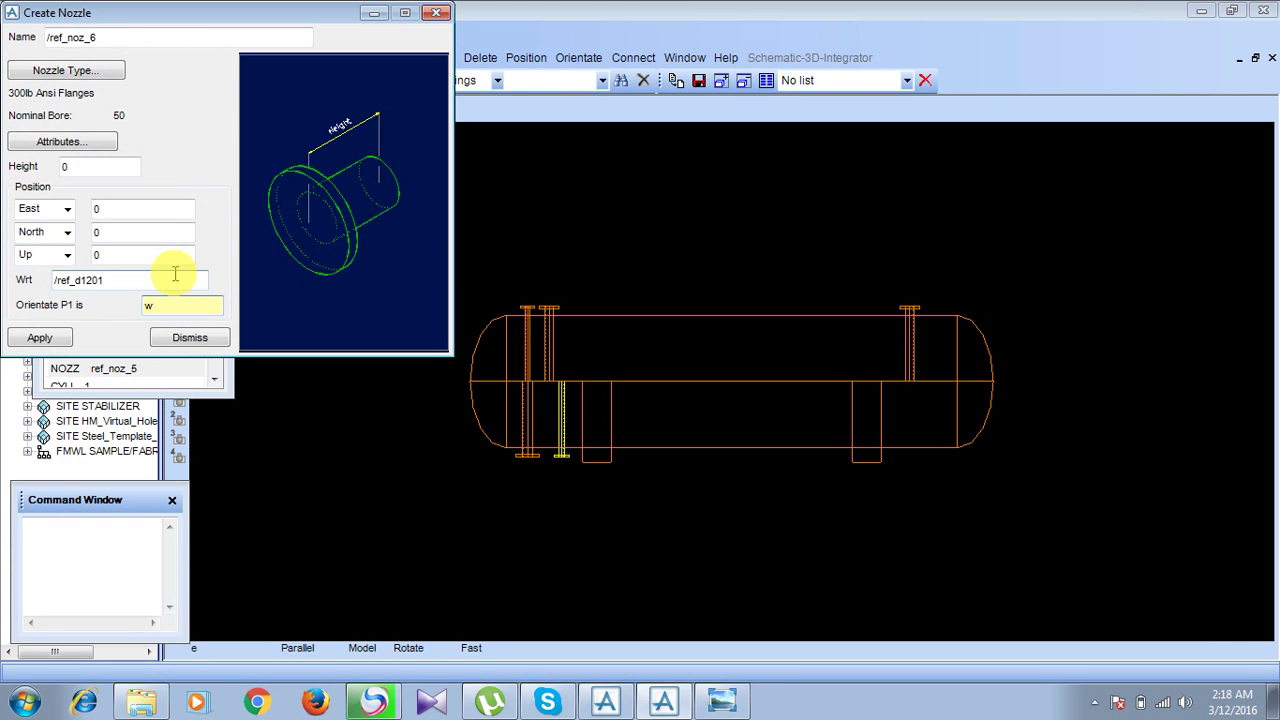
pyautogui.click(89, 171)
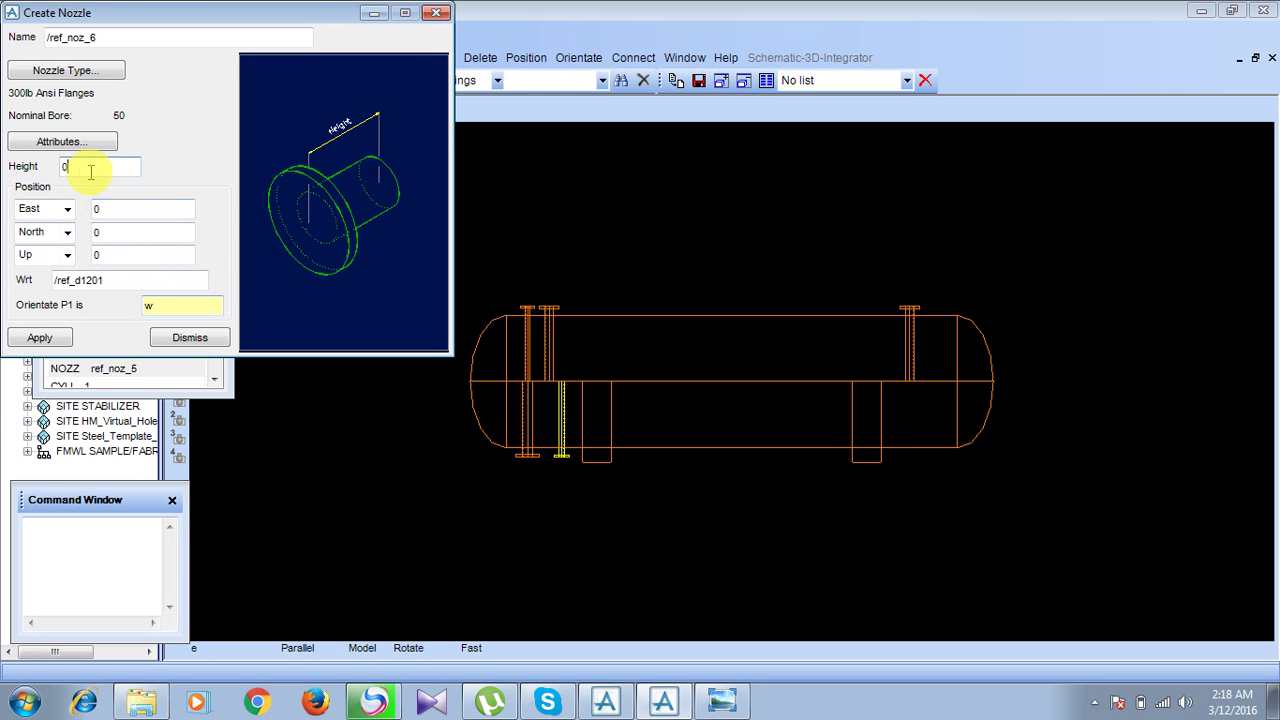
pyautogui.press('BackSpace')
pyautogui.write('800')
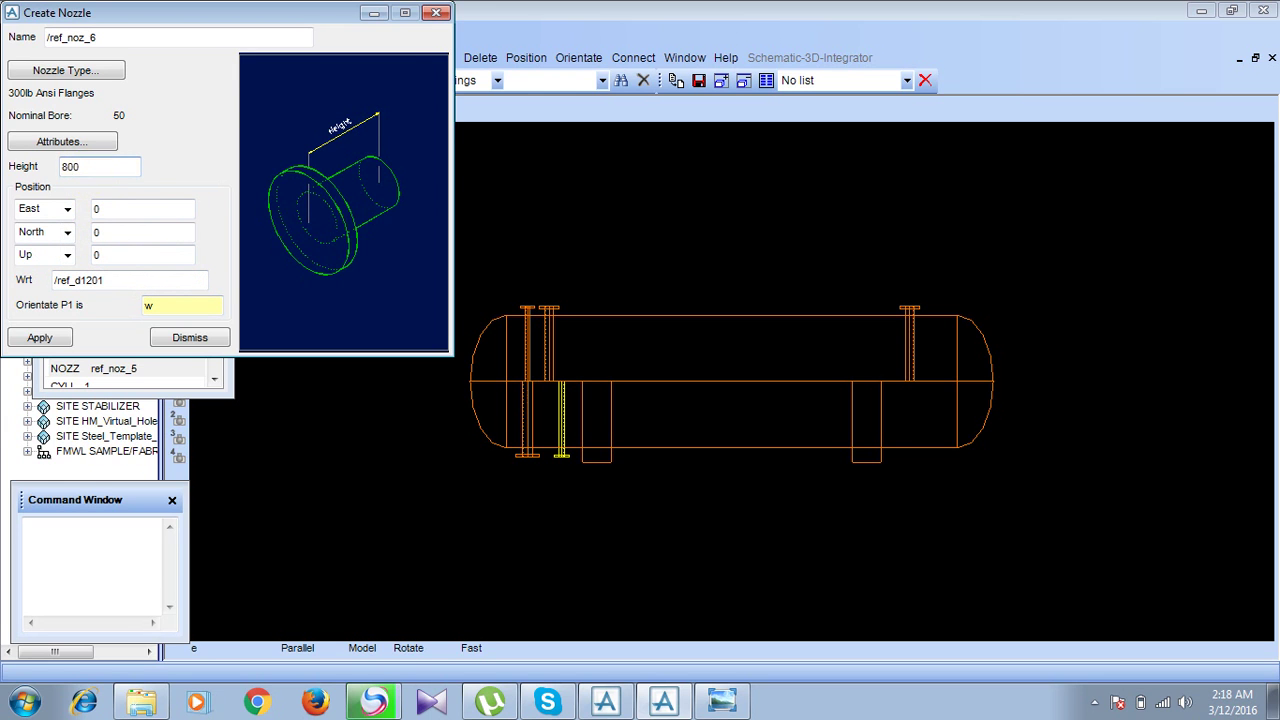
# Pan the scanned vessel drawing to check the nozzle dimensions.
pyautogui.click(722, 700)
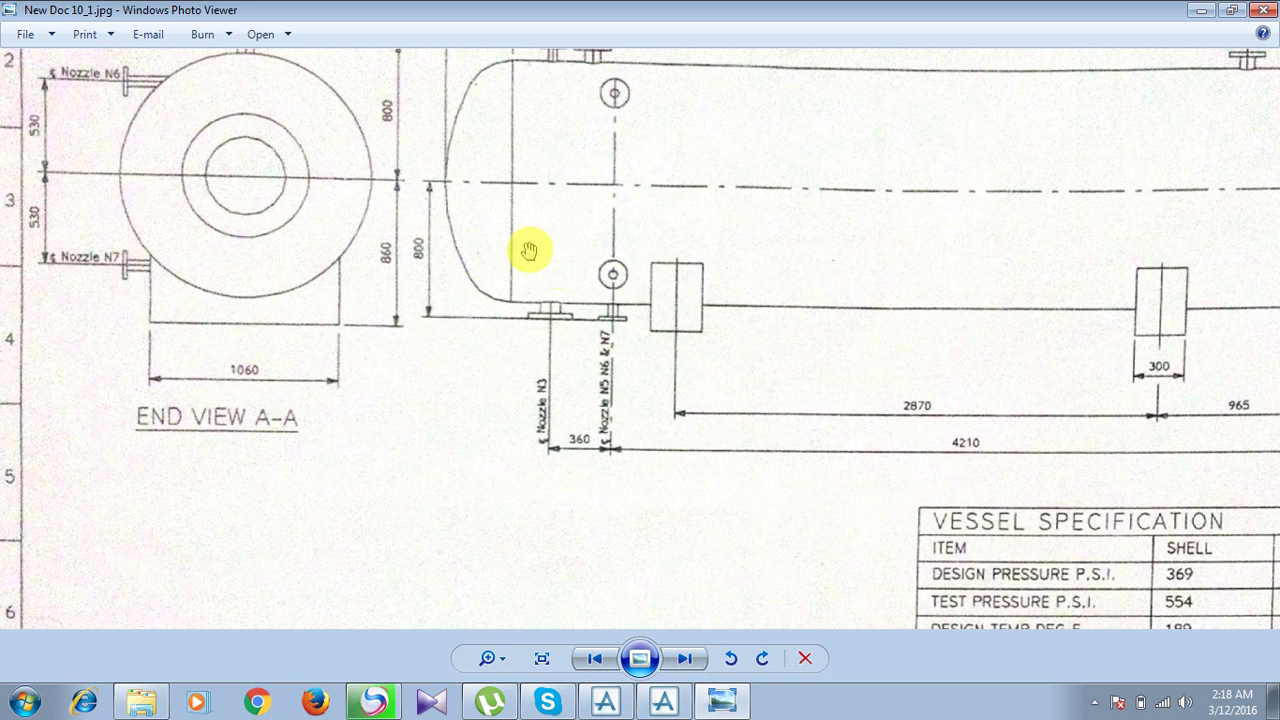
pyautogui.moveTo(189, 223); pyautogui.dragTo(195, 287)
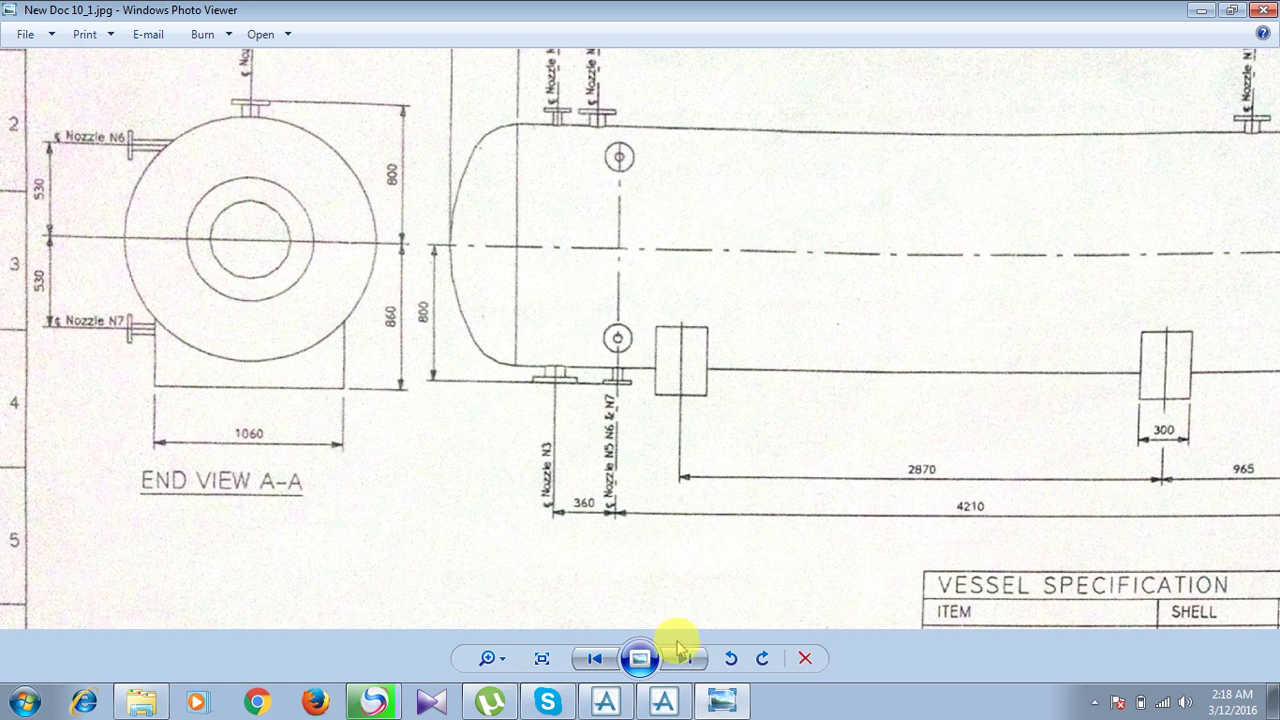
pyautogui.click(720, 703)
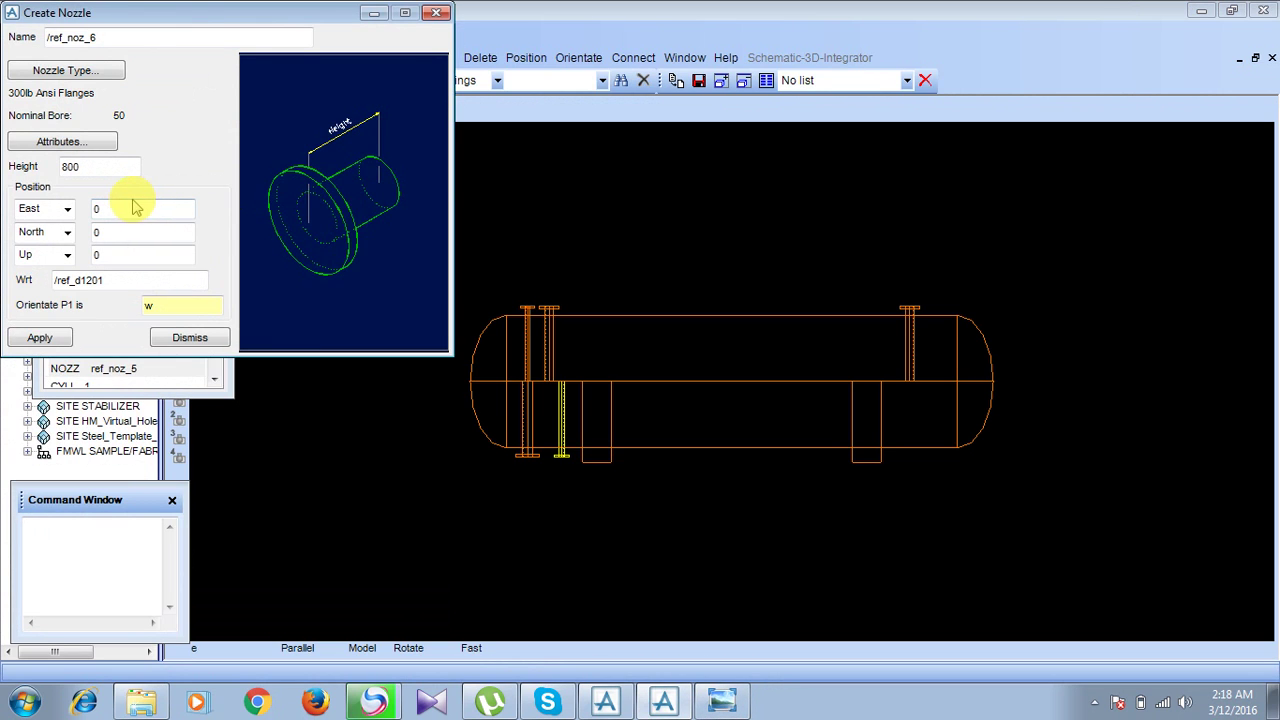
# Set the nozzle position to West 800 and North 4210.
pyautogui.click(60, 209)
pyautogui.click(45, 243)
pyautogui.click(116, 215)
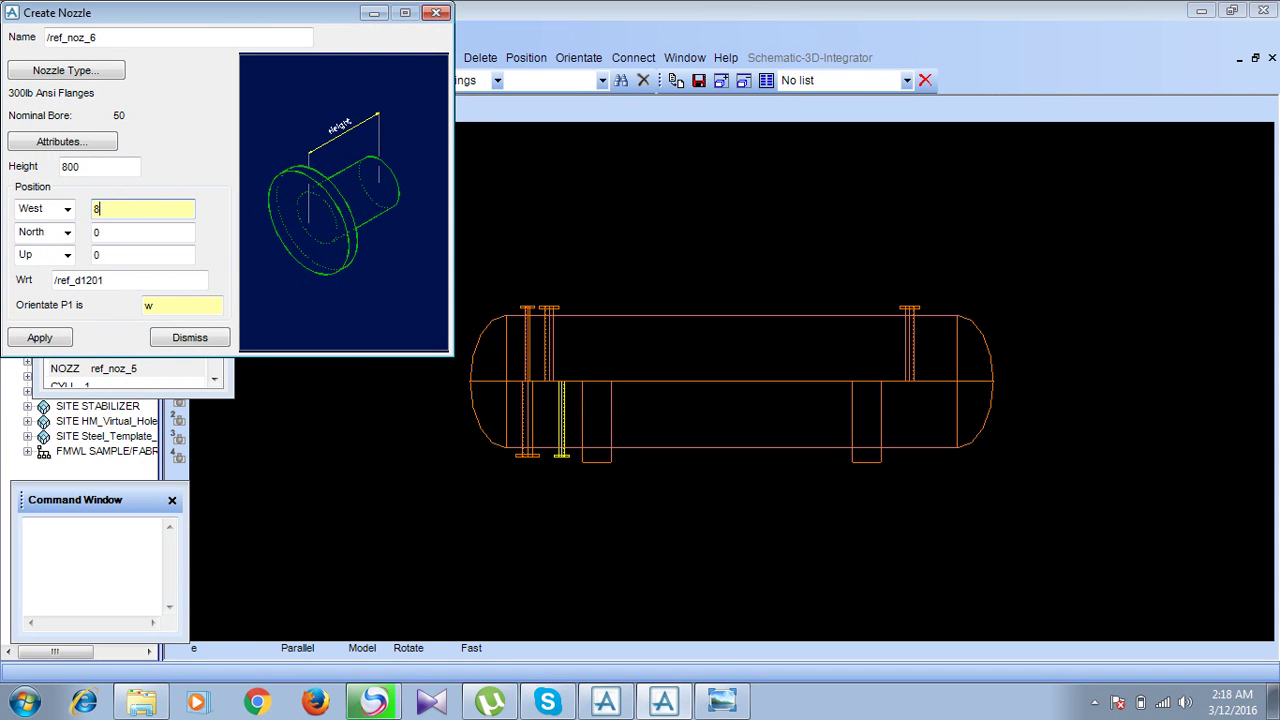
pyautogui.press('Tab')
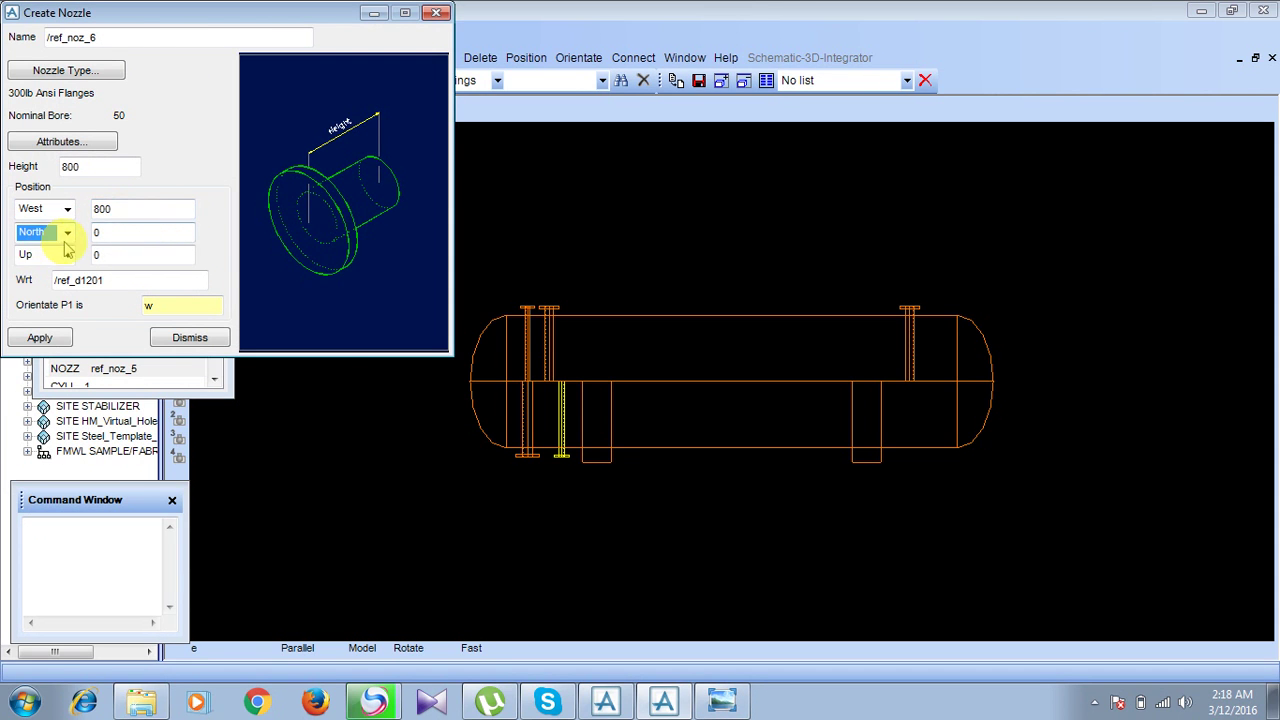
pyautogui.click(112, 235)
pyautogui.write('421')
pyautogui.press('Tab')
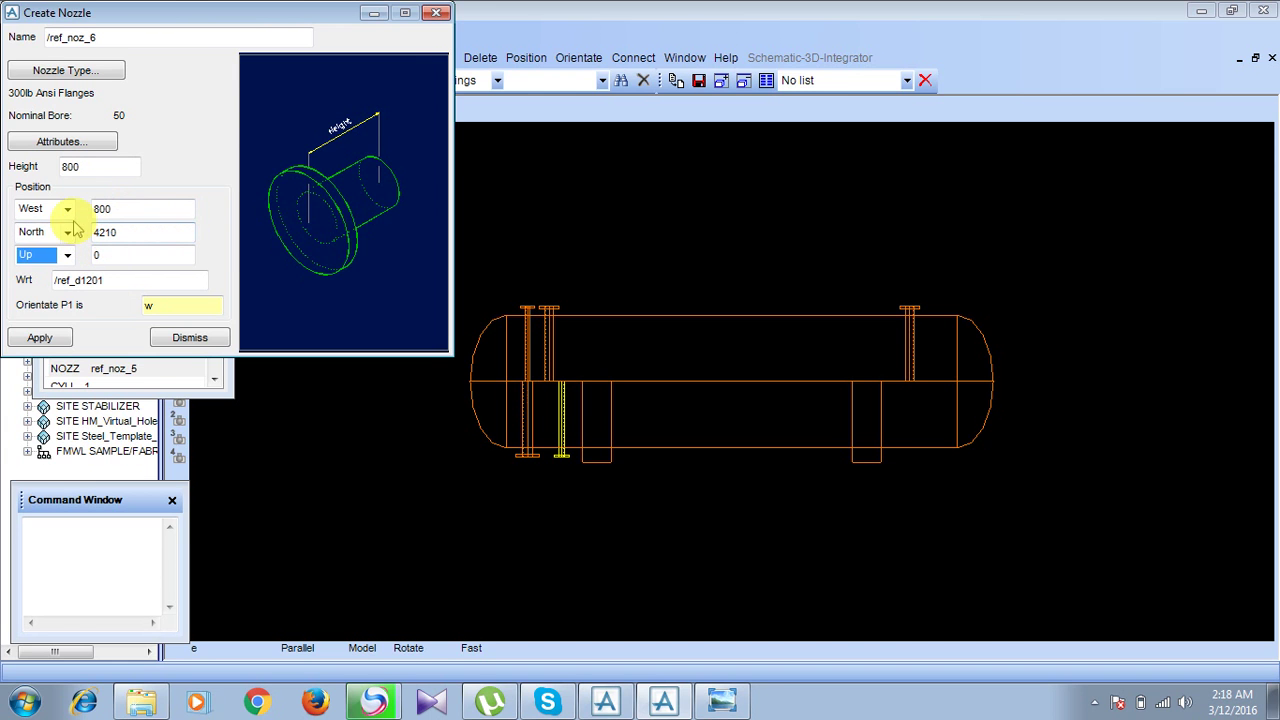
# Set Down 530, create ref_noz_6, close the form, and select the new nozzle.
pyautogui.click(66, 255)
pyautogui.click(66, 287)
pyautogui.click(112, 256)
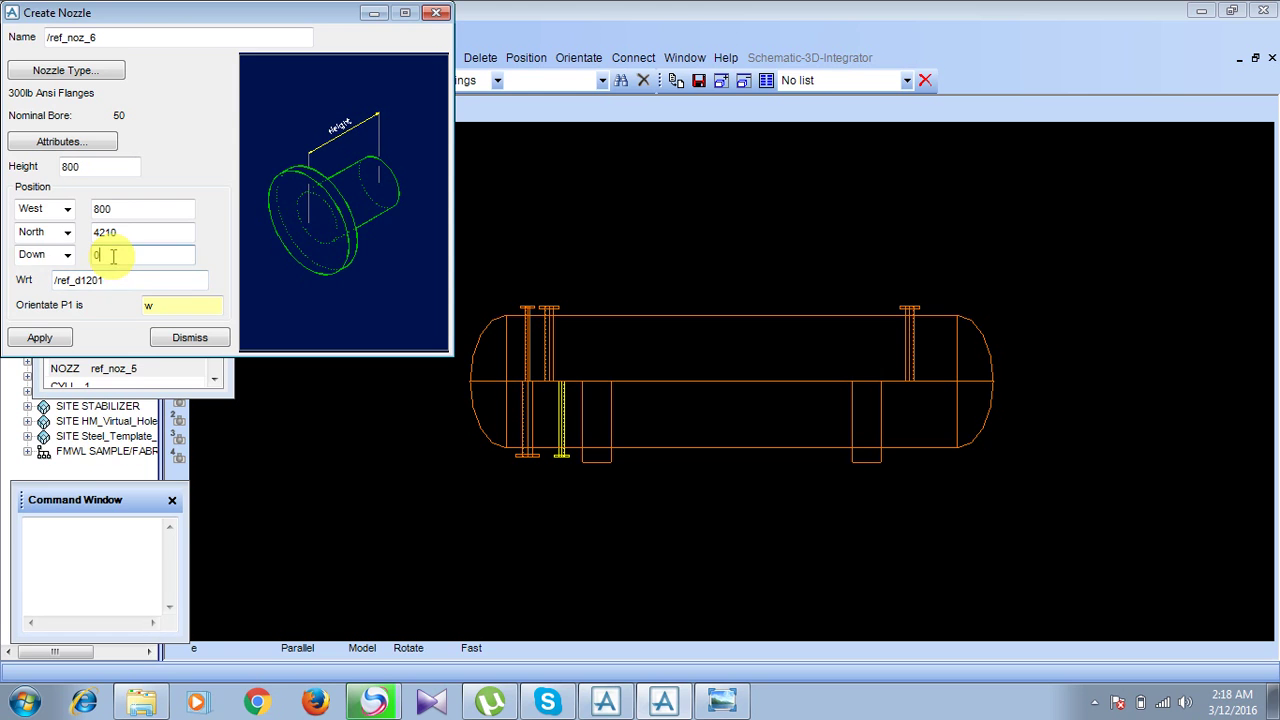
pyautogui.write('530')
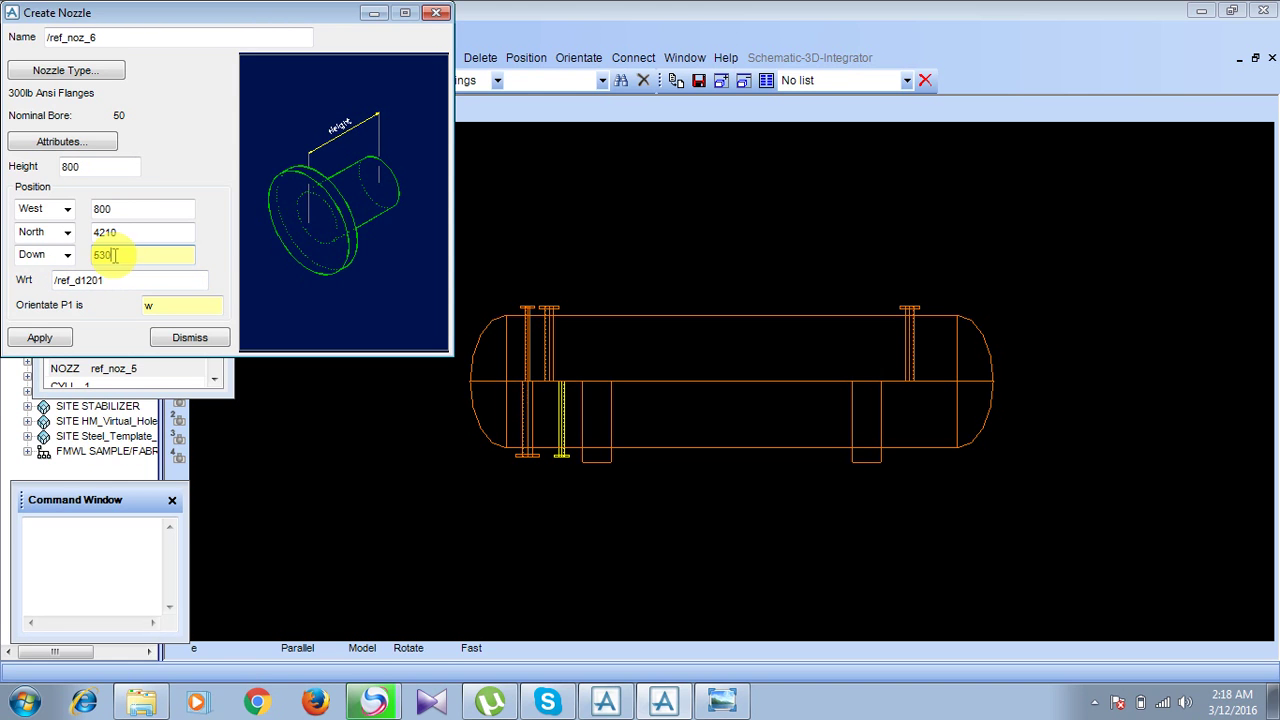
pyautogui.click(50, 341)
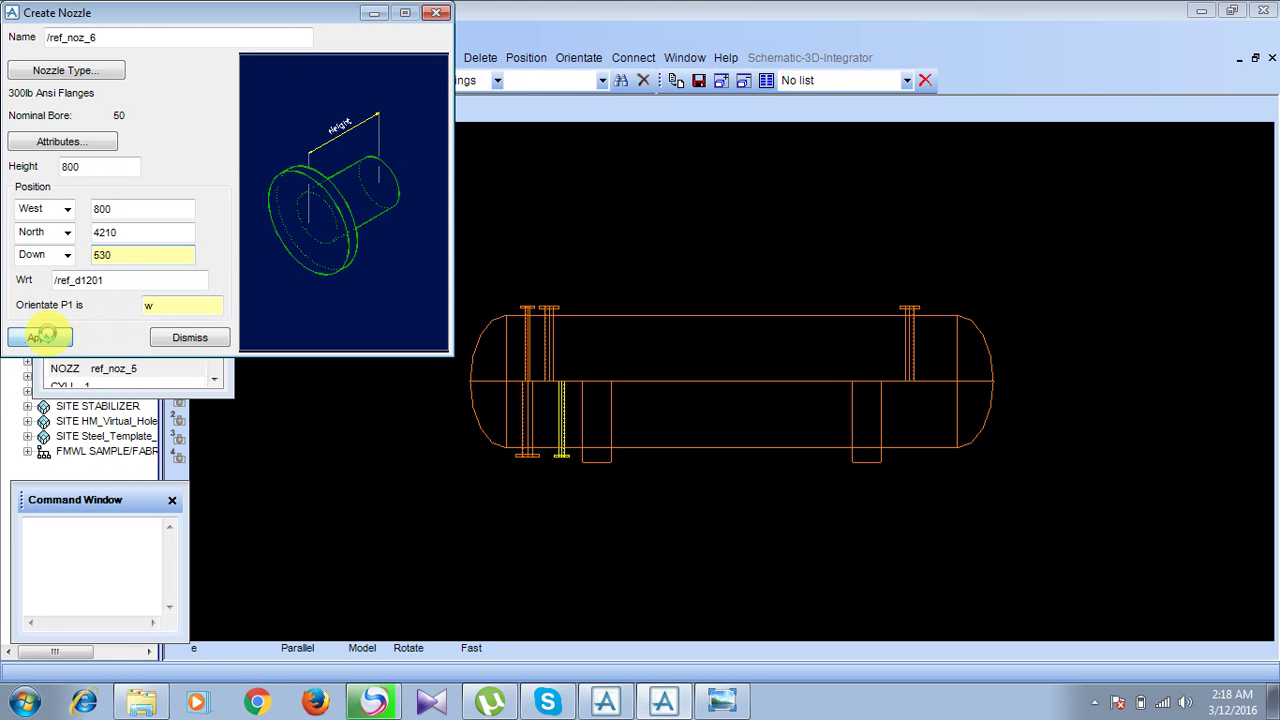
pyautogui.click(172, 343)
pyautogui.click(562, 432)
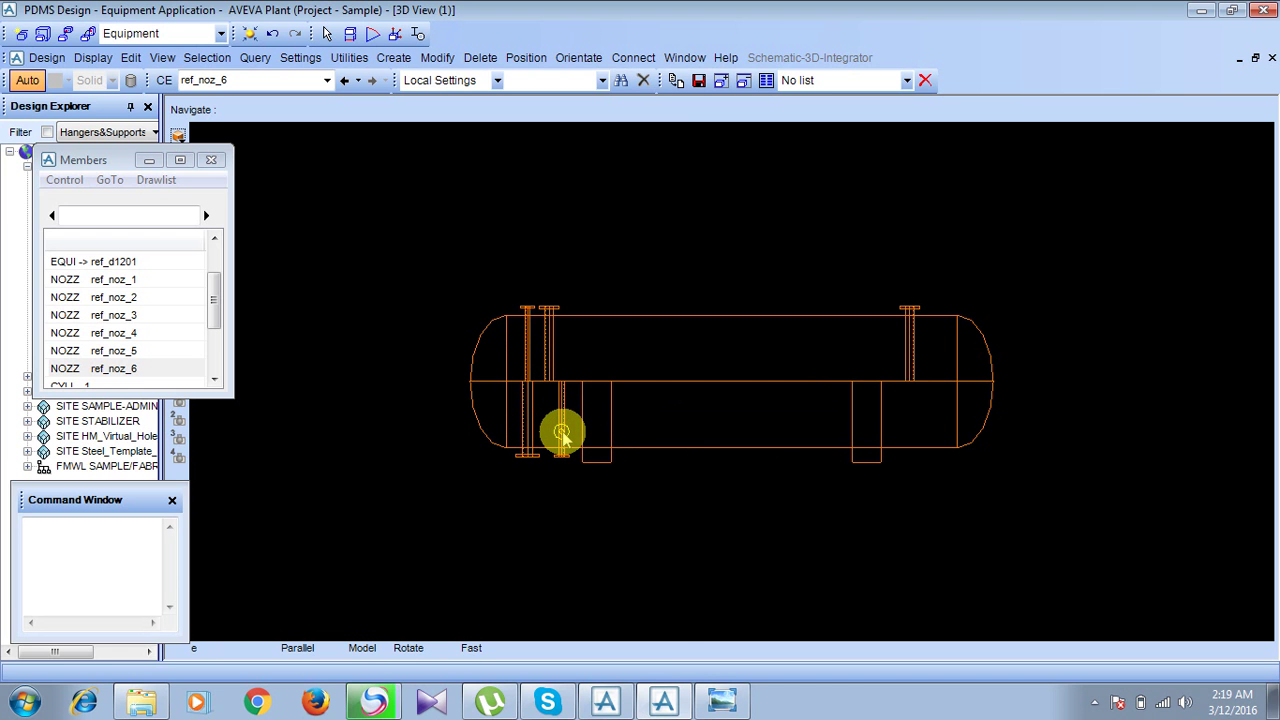
# Pan and zoom the scanned drawing to recheck the nozzle dimensions.
pyautogui.click(722, 700)
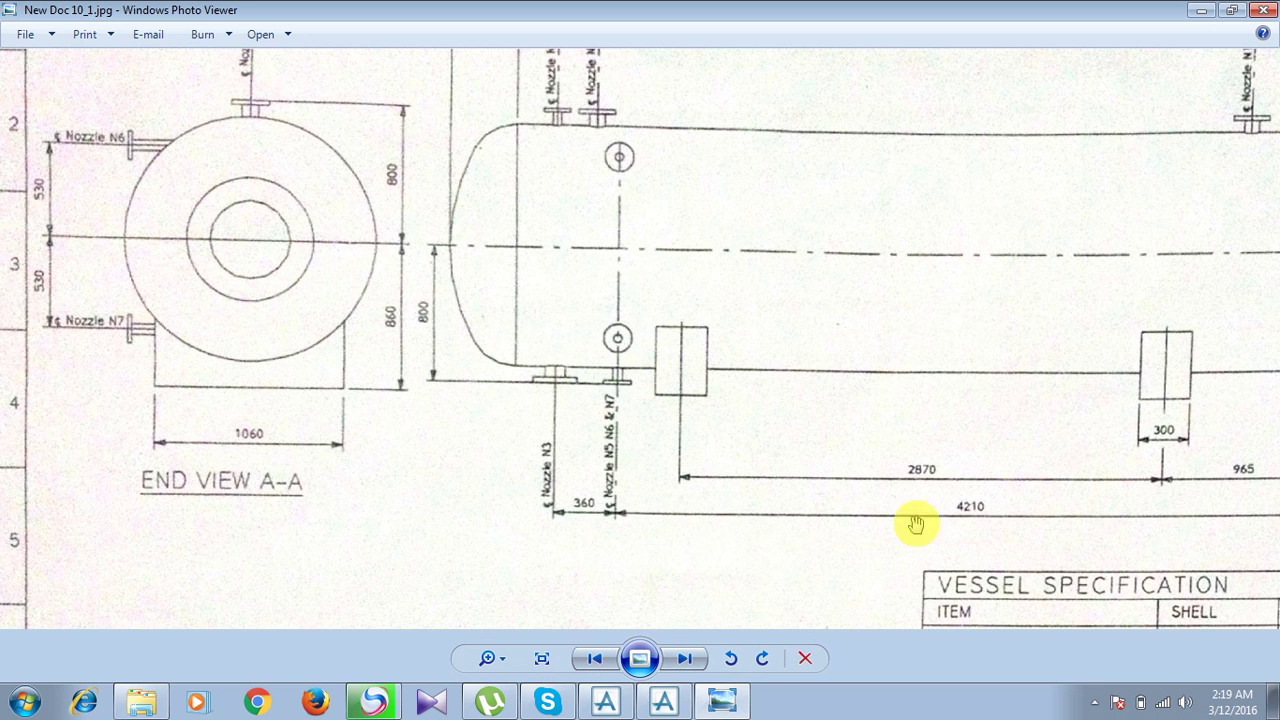
pyautogui.moveTo(1257, 433); pyautogui.dragTo(1154, 427)
pyautogui.scroll(-1, 1154, 427)
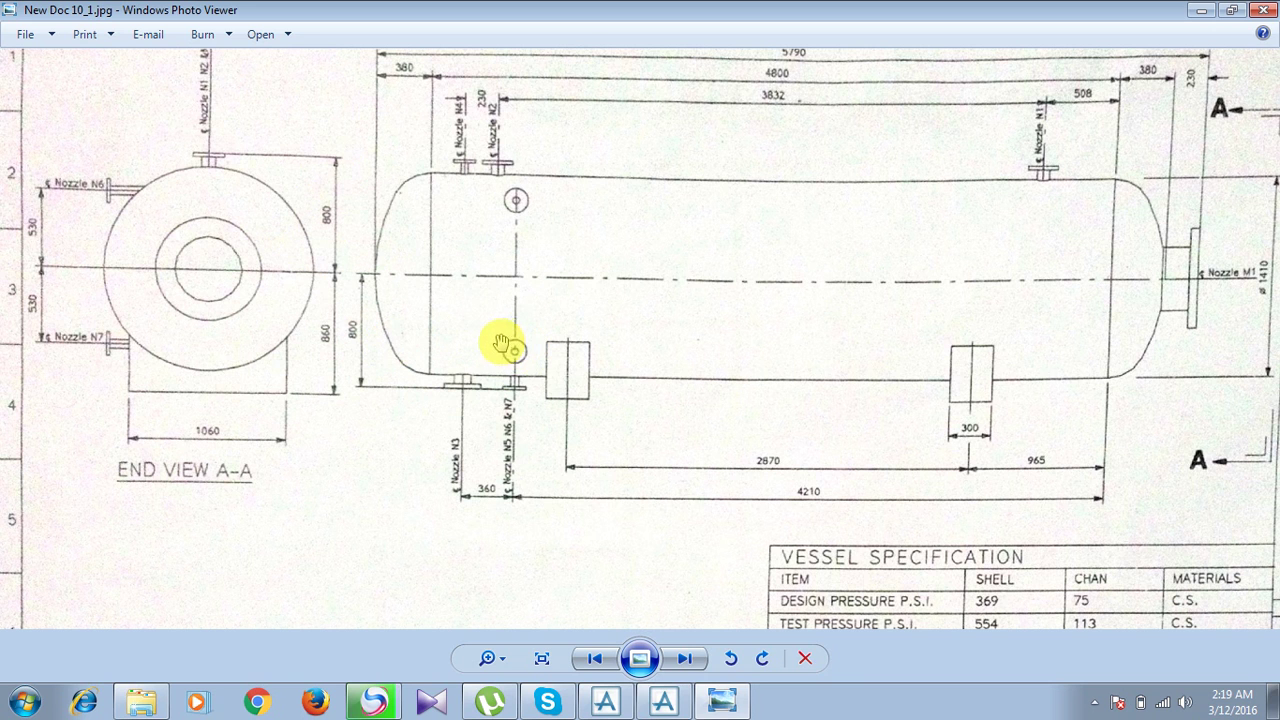
# Return to the 3D model and make ref_noz_6 the current element.
pyautogui.click(725, 702)
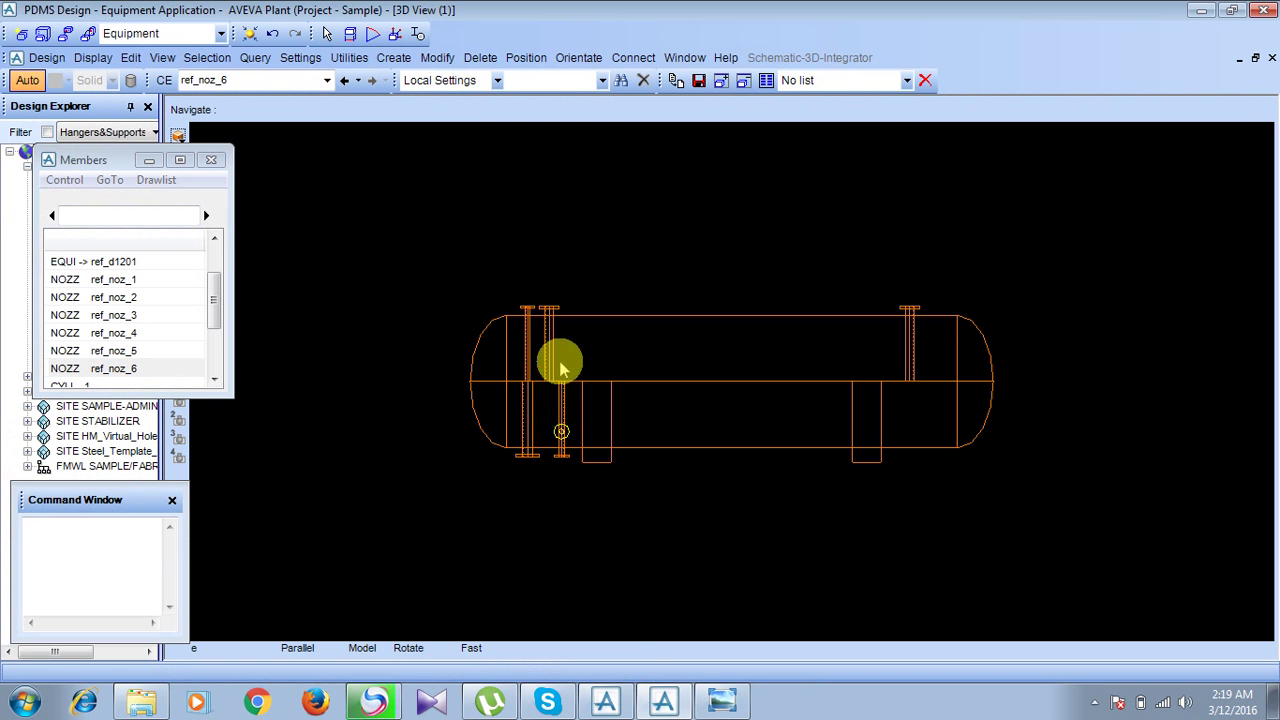
pyautogui.click(712, 705)
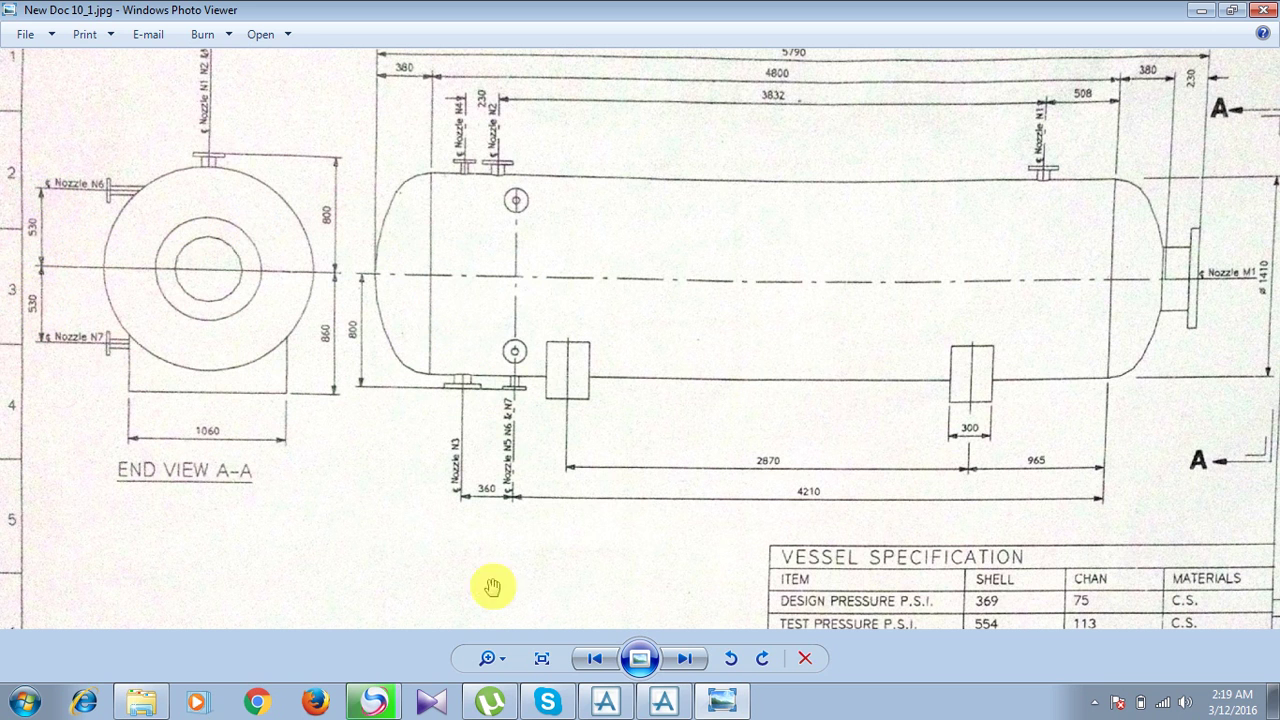
pyautogui.click(663, 702)
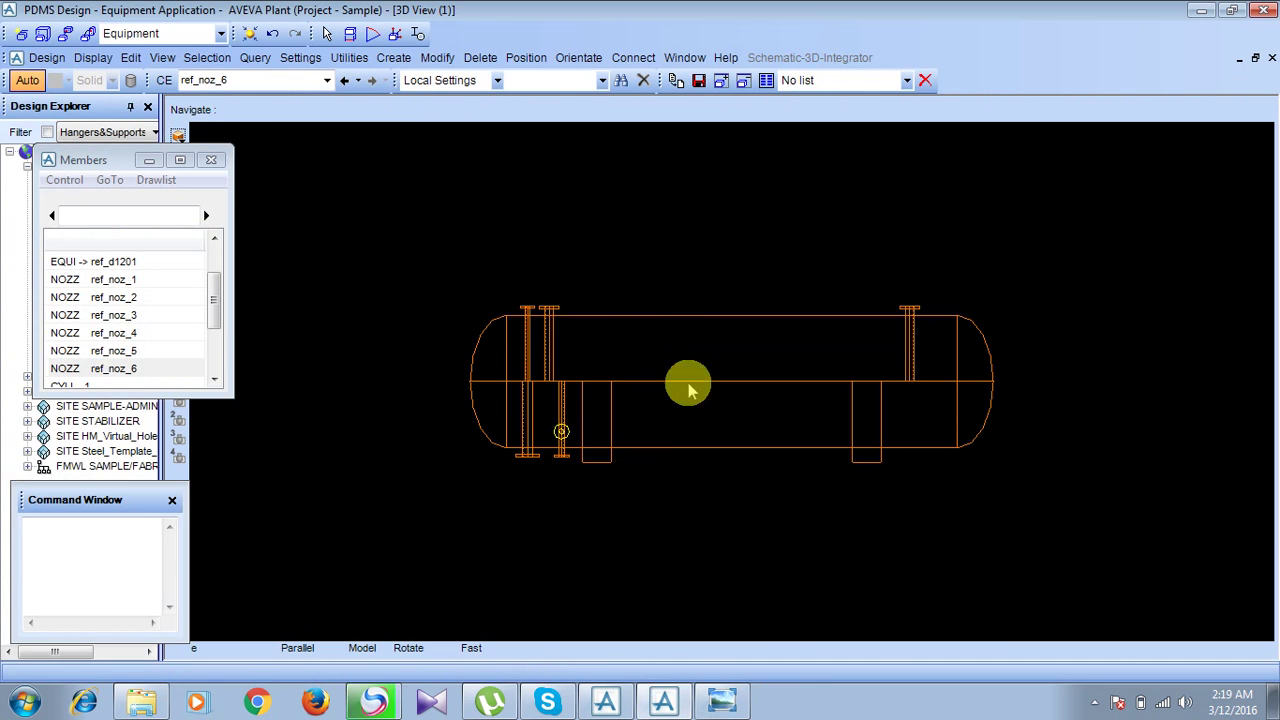
pyautogui.click(105, 369)
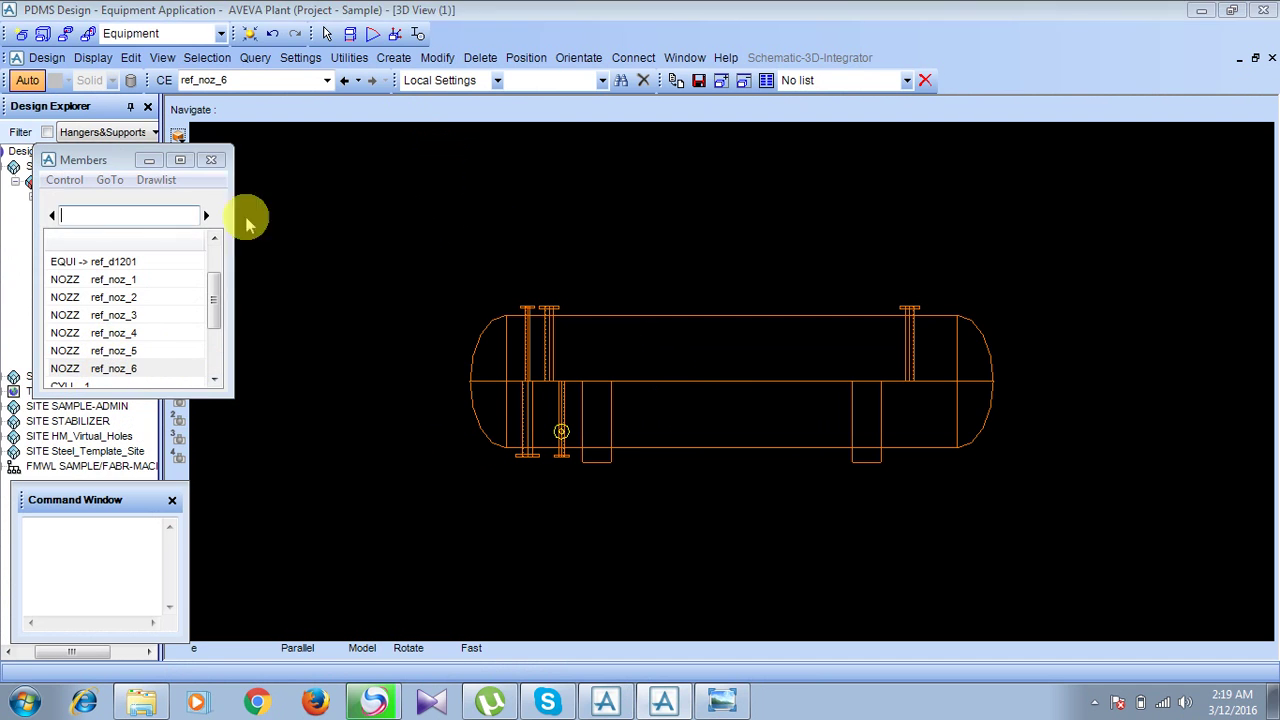
pyautogui.click(394, 56)
# Copy ref_noz_6 with offset Y 0, Z 1060, keeping the copy as NOZZ 7.
pyautogui.moveTo(570, 90)
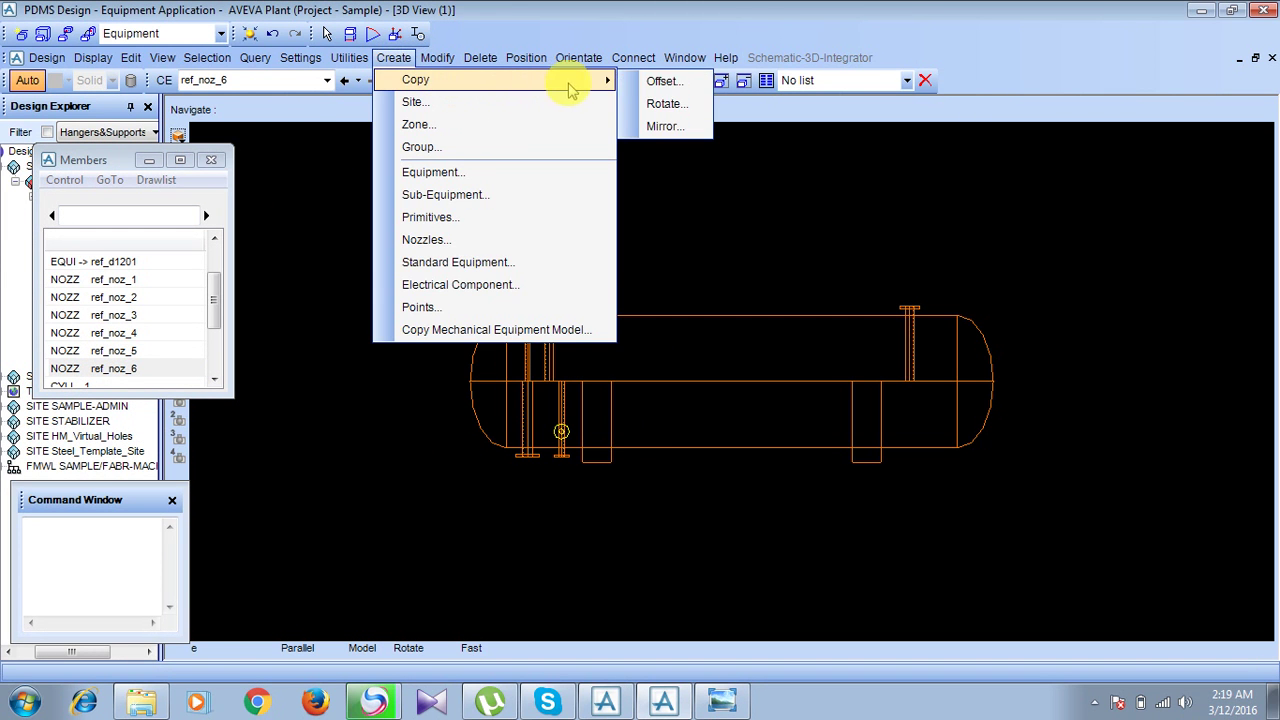
pyautogui.click(662, 82)
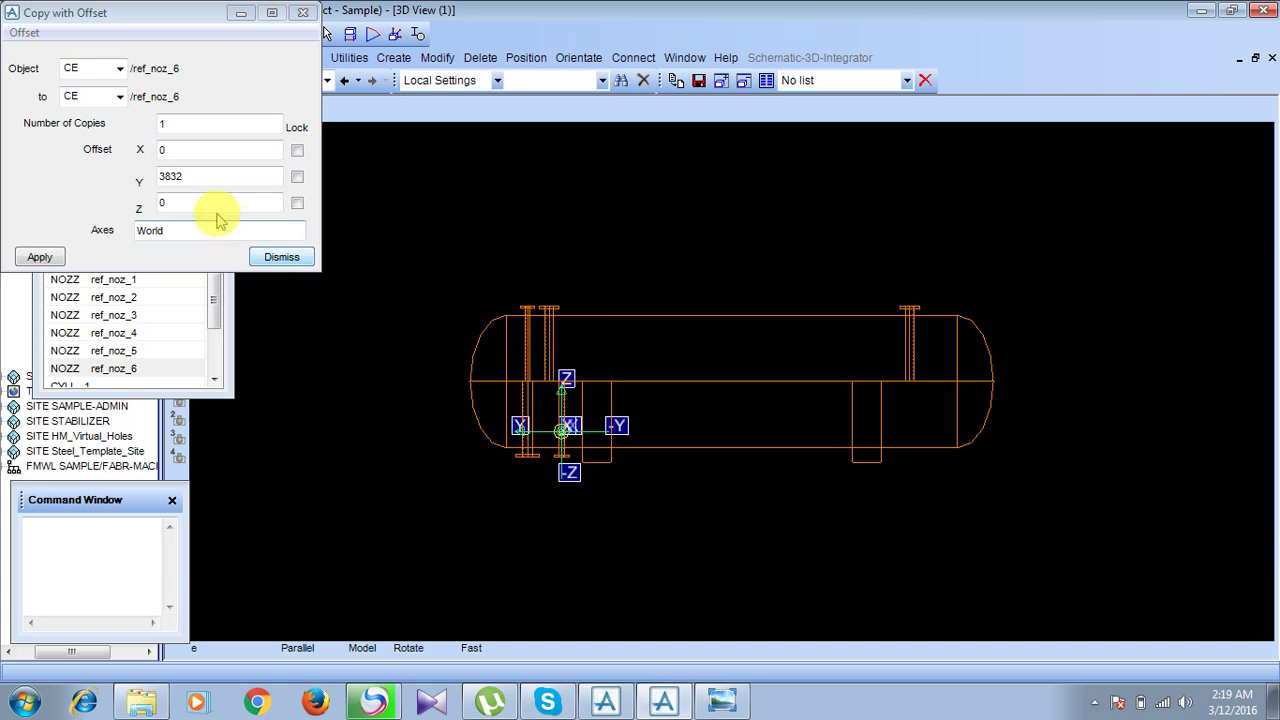
pyautogui.moveTo(194, 175); pyautogui.dragTo(120, 164)
pyautogui.press('Delete')
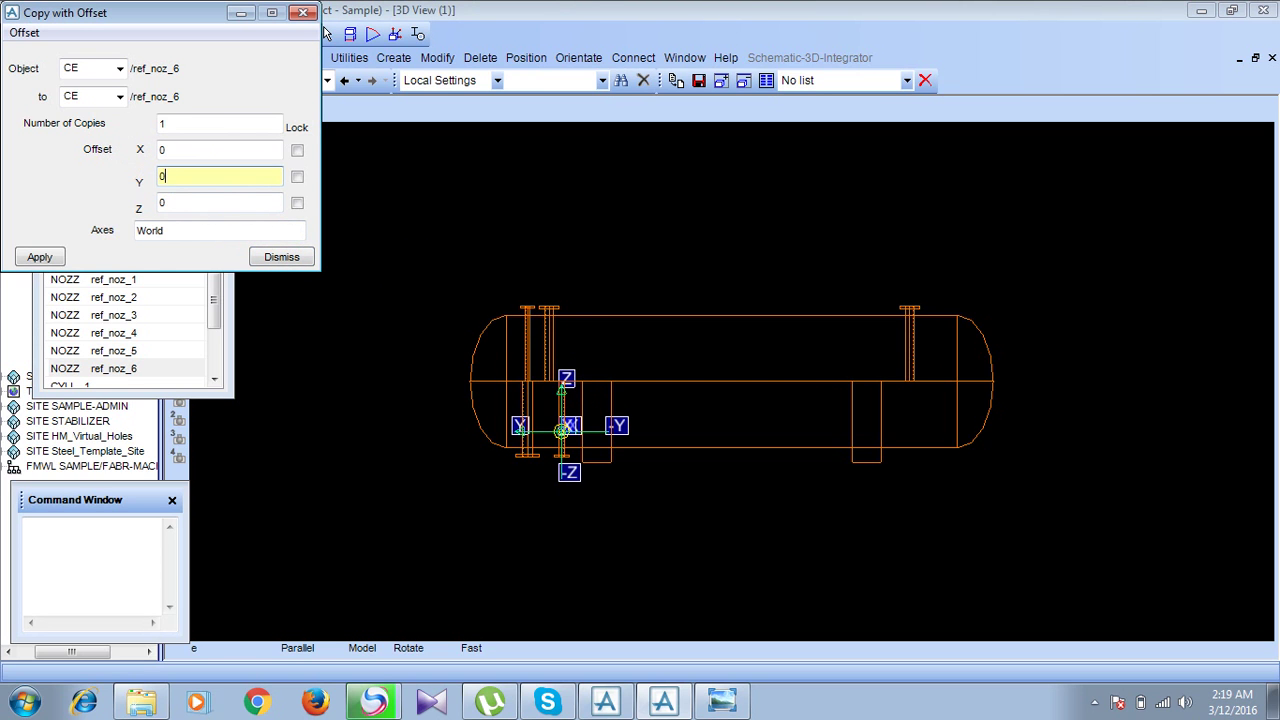
pyautogui.click(170, 197)
pyautogui.press('BackSpace')
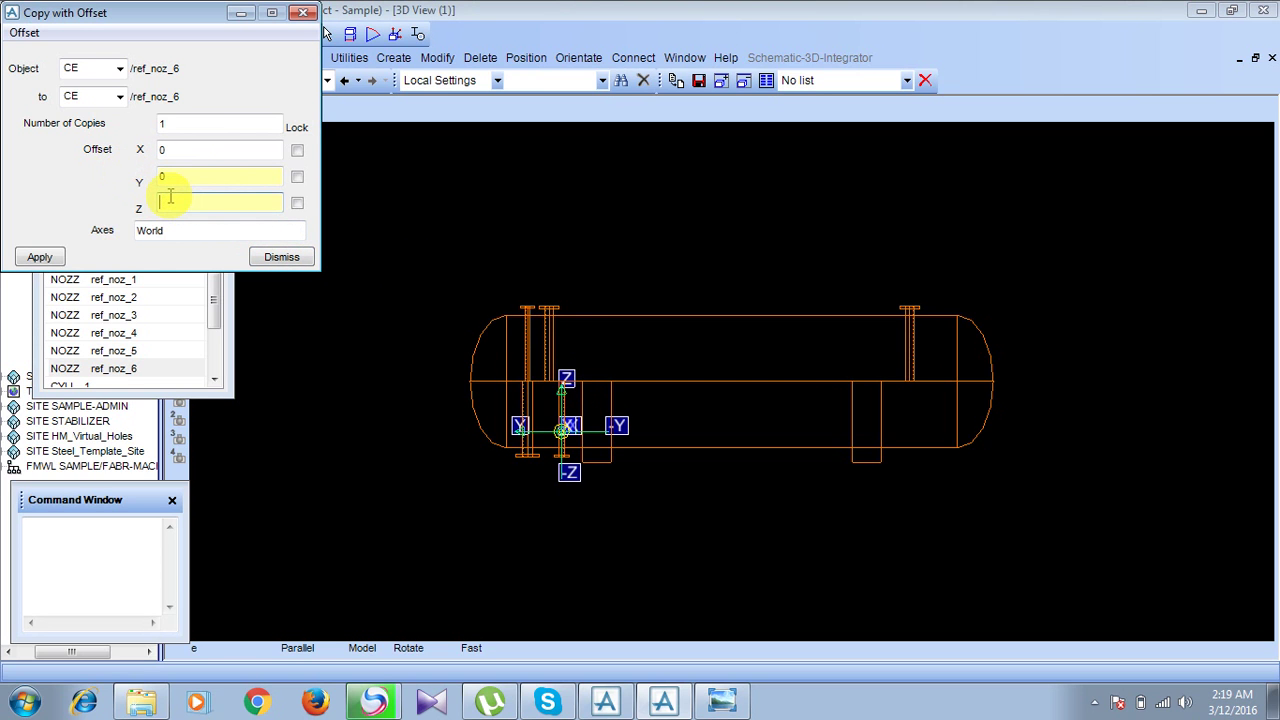
pyautogui.write('1060')
pyautogui.press('Return')
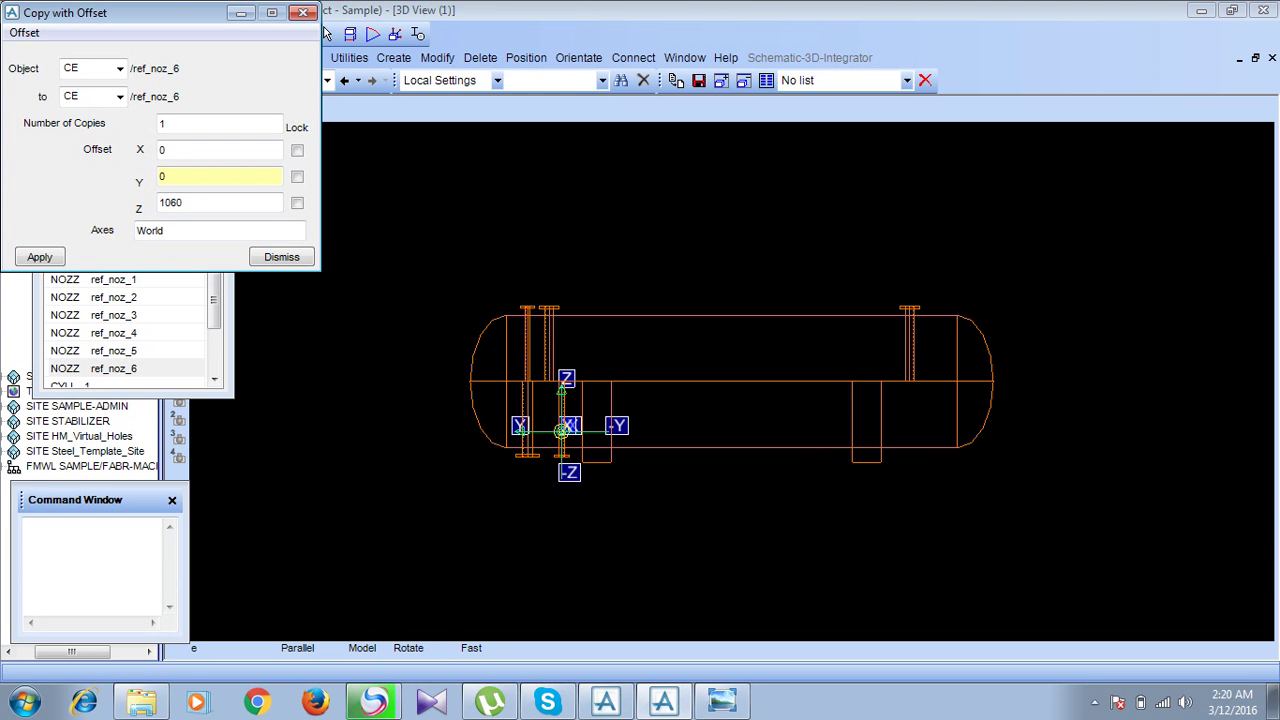
pyautogui.click(37, 257)
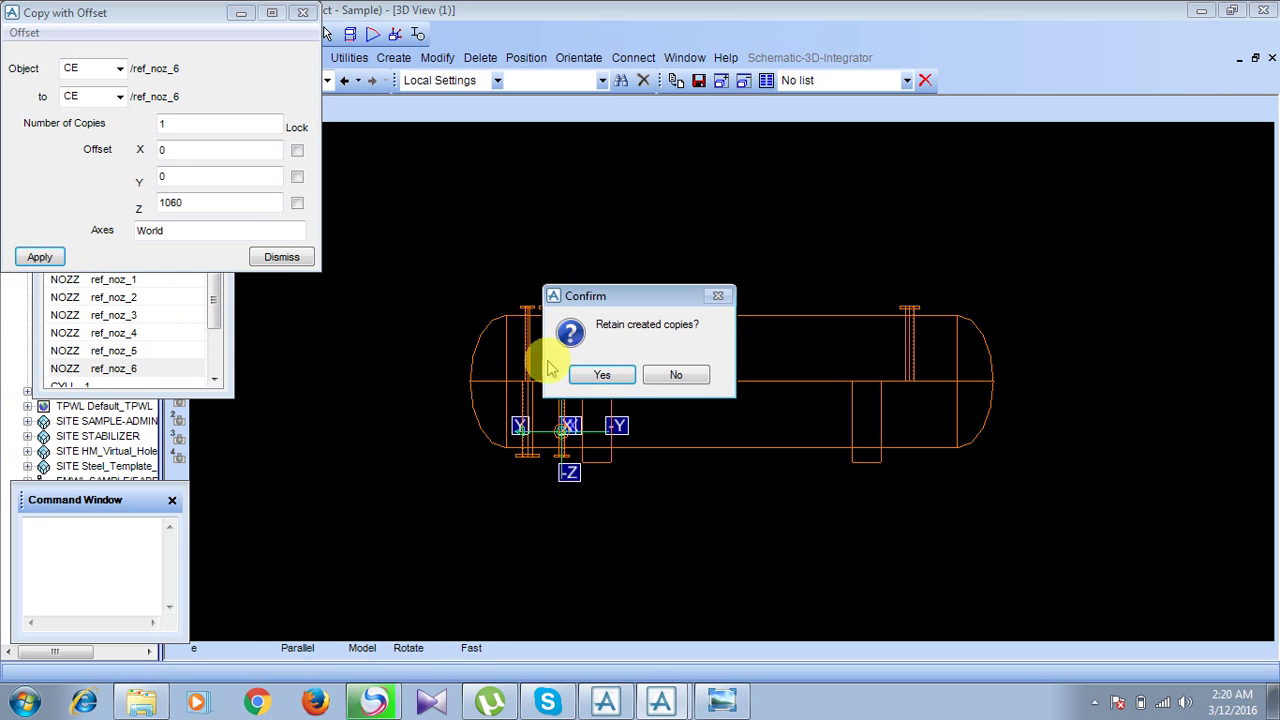
pyautogui.click(596, 376)
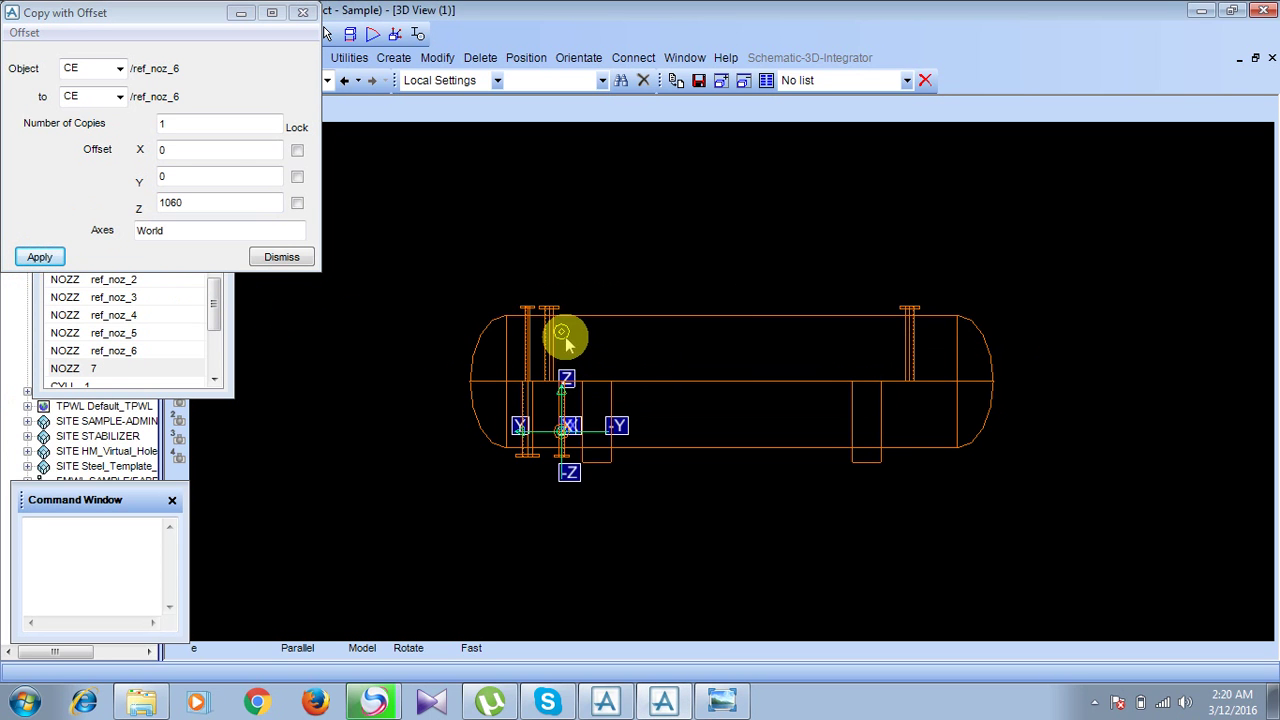
pyautogui.click(282, 257)
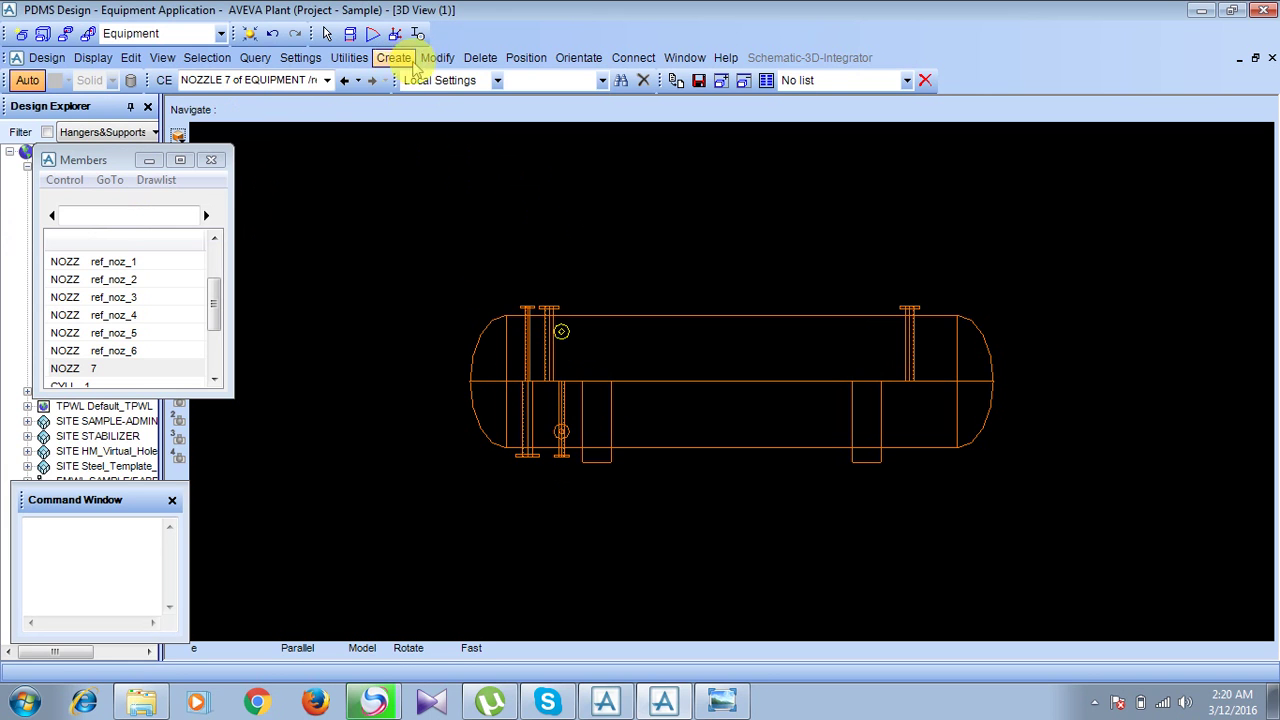
# Replace the copied nozzle's 'unset' name with /ref_noz_7 and close the naming form.
pyautogui.click(394, 58)
pyautogui.click(478, 80)
pyautogui.click(136, 36)
pyautogui.press('BackSpace')
pyautogui.press('BackSpace')
pyautogui.press('BackSpace')
pyautogui.press('BackSpace')
pyautogui.press('BackSpace')
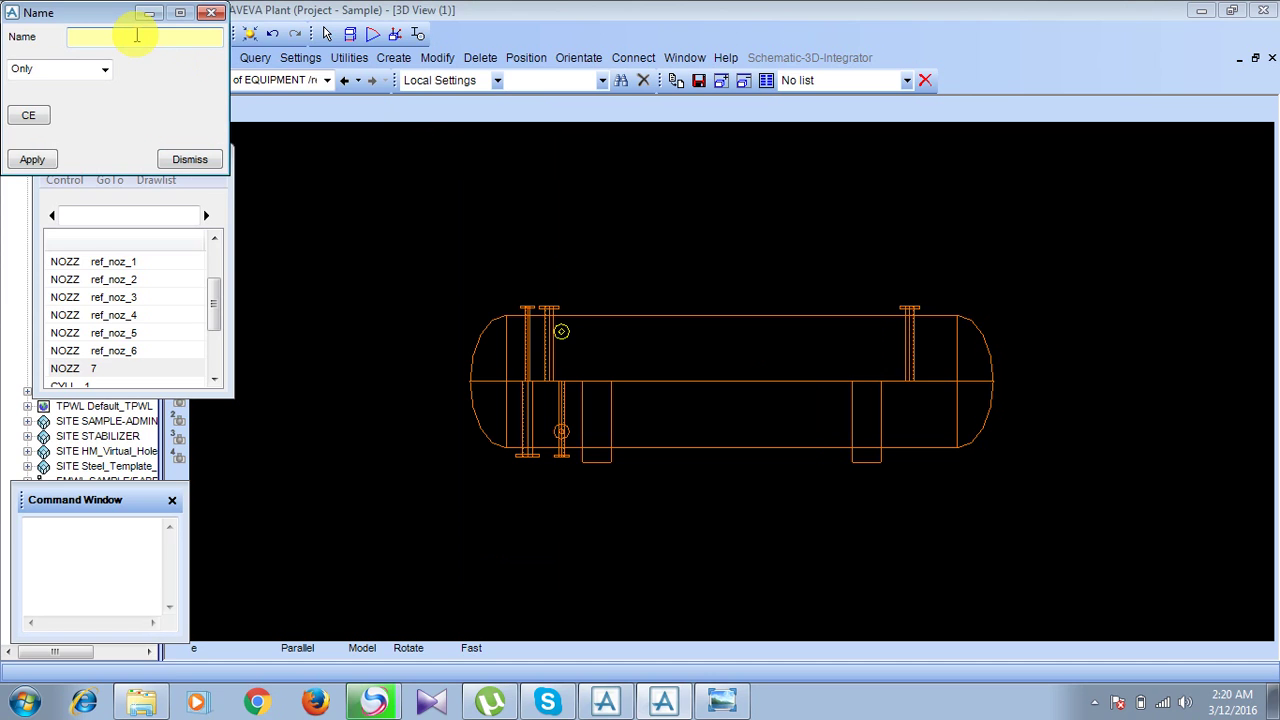
pyautogui.write('ref_no')
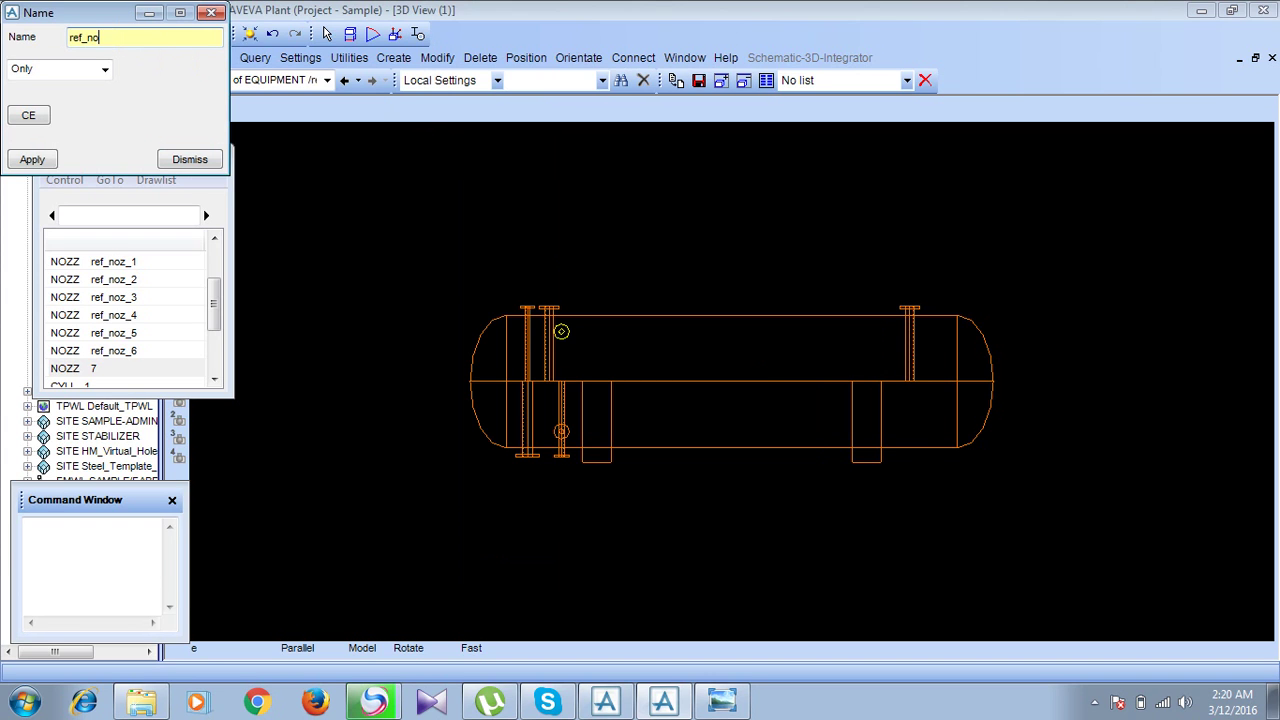
pyautogui.write('z_7')
pyautogui.click(131, 31)
pyautogui.press('Home')
pyautogui.write('/')
pyautogui.press('Return')
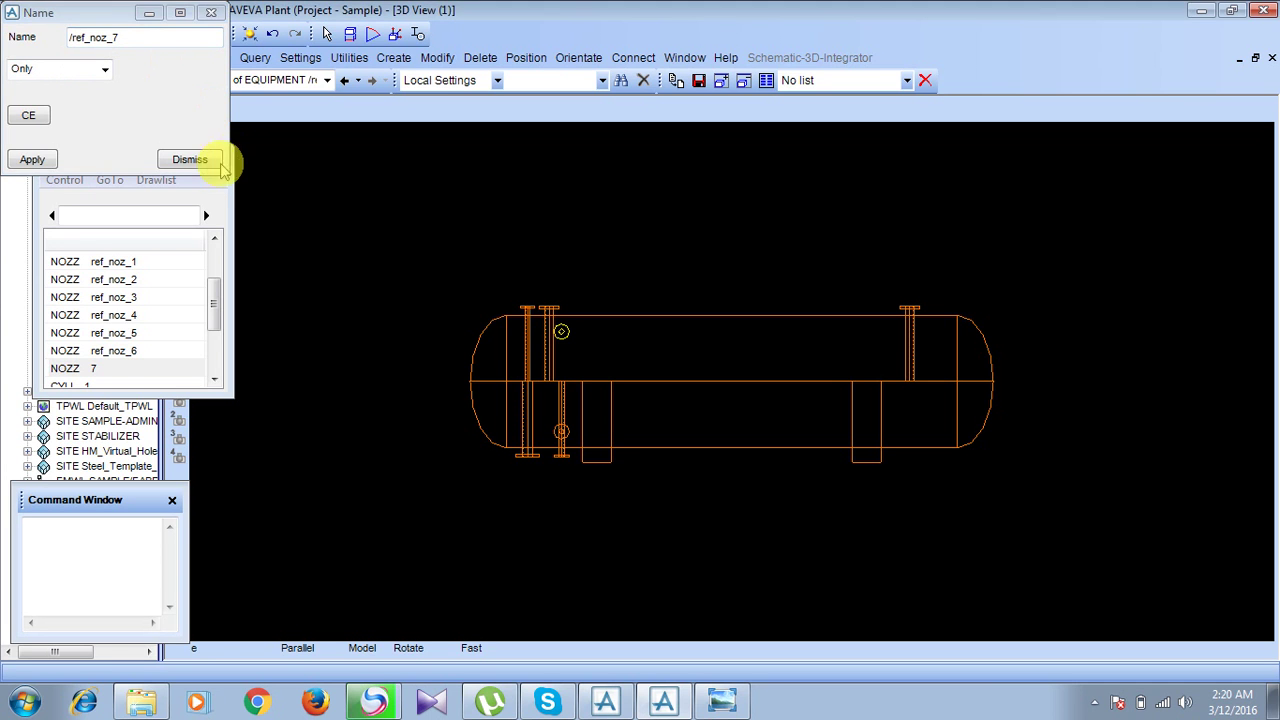
pyautogui.click(186, 160)
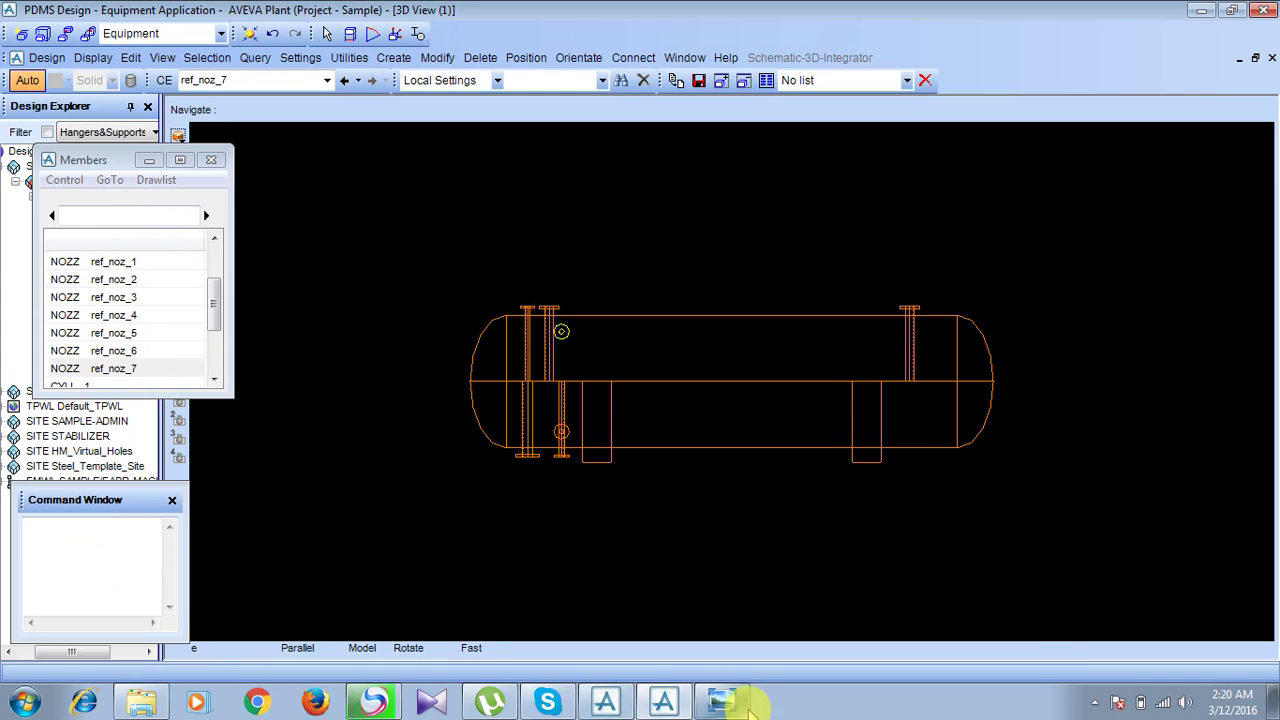
pyautogui.click(722, 700)
# Zoom to the Nozzle Specification table to read manhole M1's size of 450, then return to PDMS.
pyautogui.moveTo(914, 363); pyautogui.dragTo(710, 320)
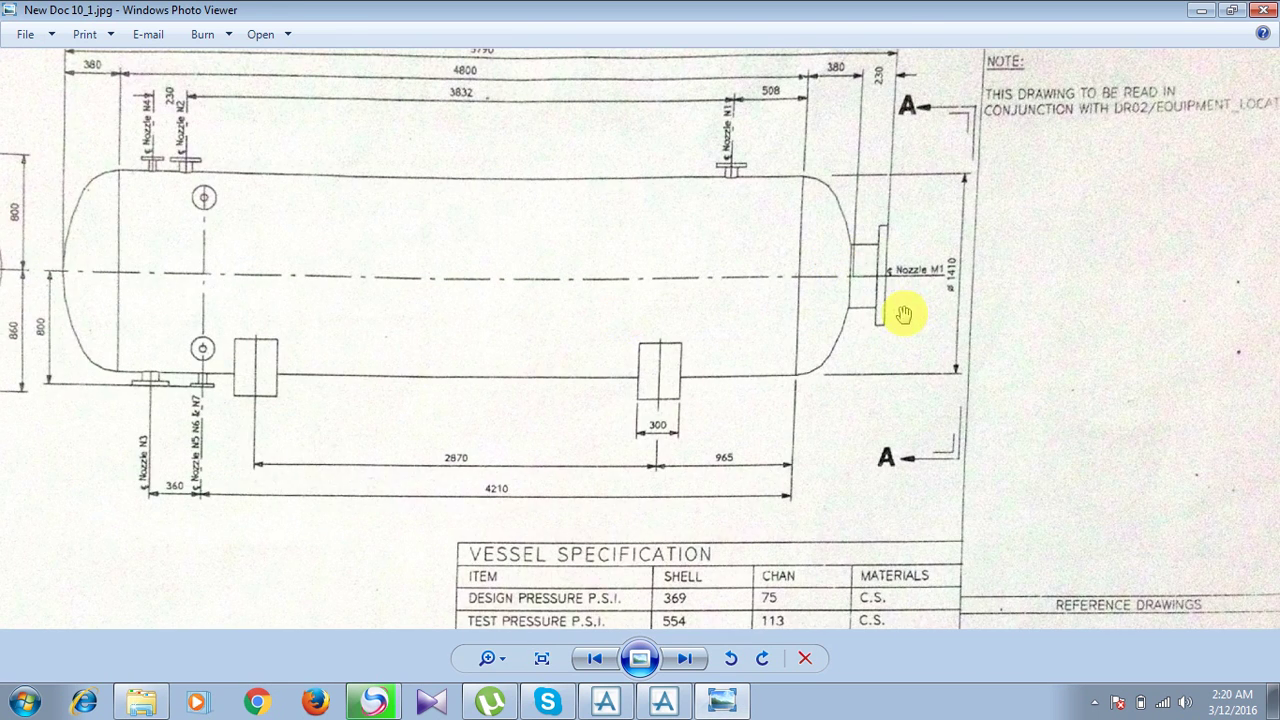
pyautogui.scroll(-2, 811, 374)
pyautogui.moveTo(748, 537); pyautogui.dragTo(733, 287)
pyautogui.scroll(2, 698, 470)
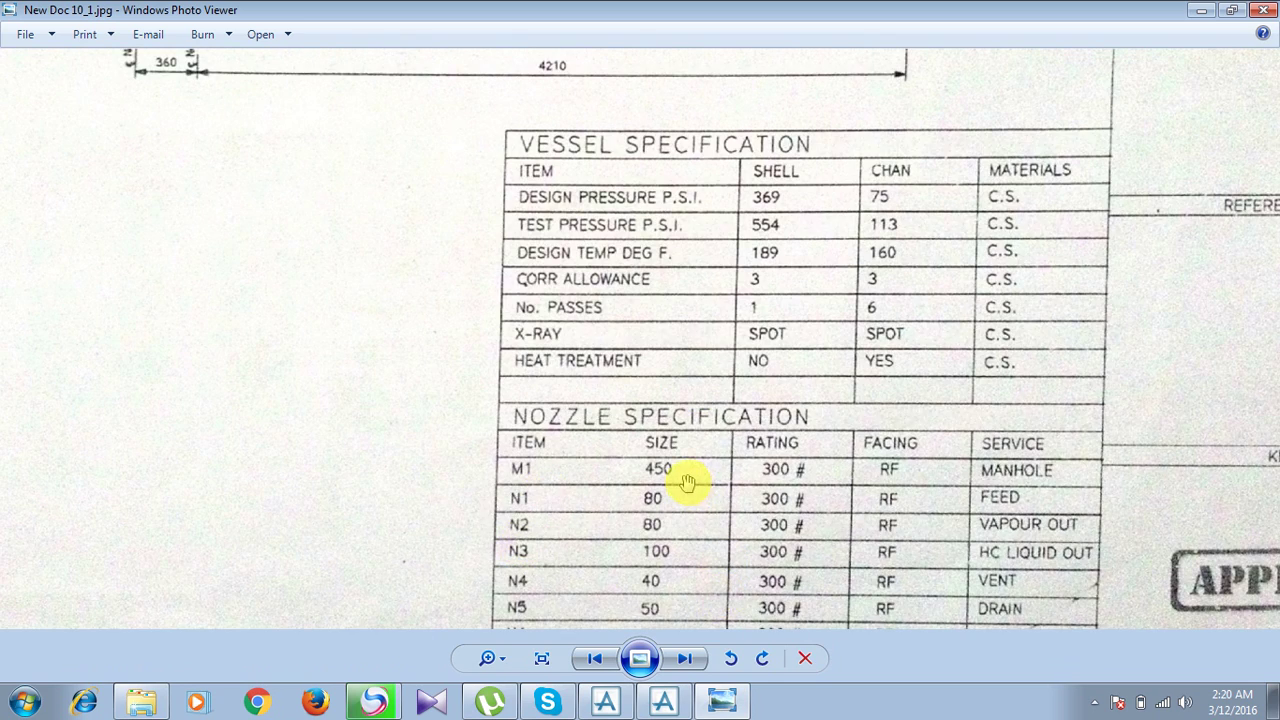
pyautogui.click(722, 702)
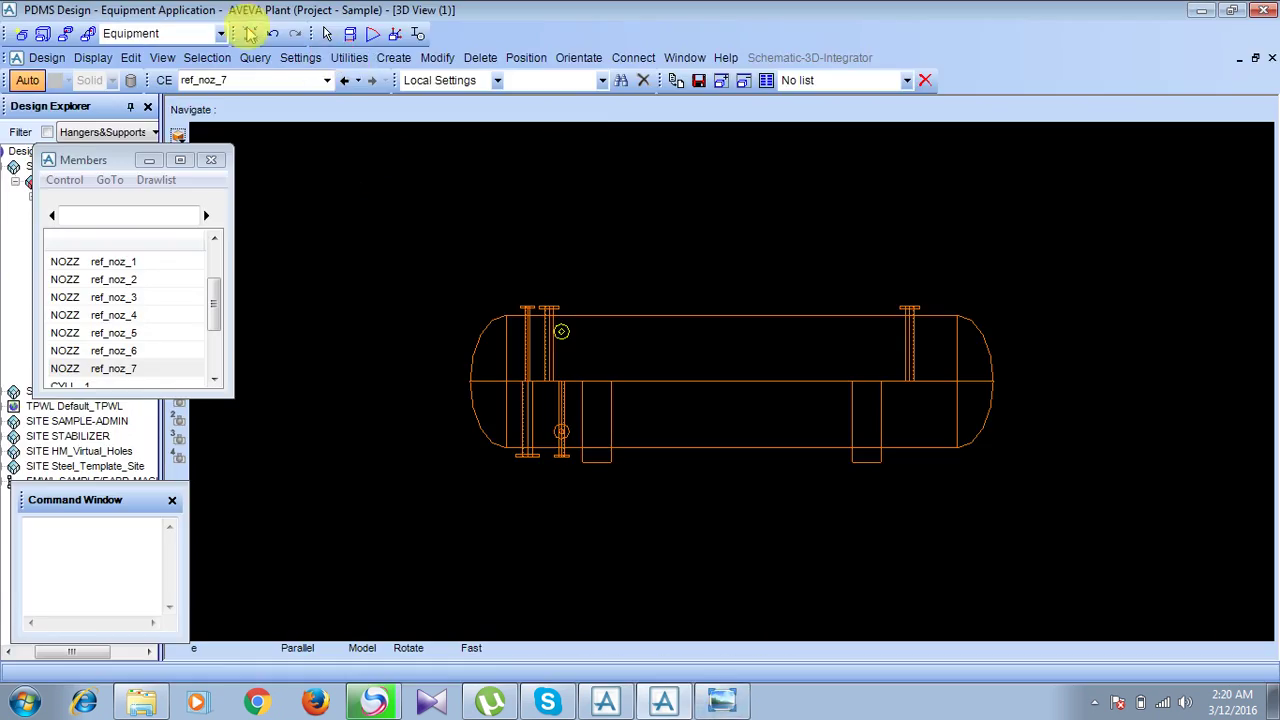
# Start a new nozzle and name it ref_noz_m1.
pyautogui.click(393, 57)
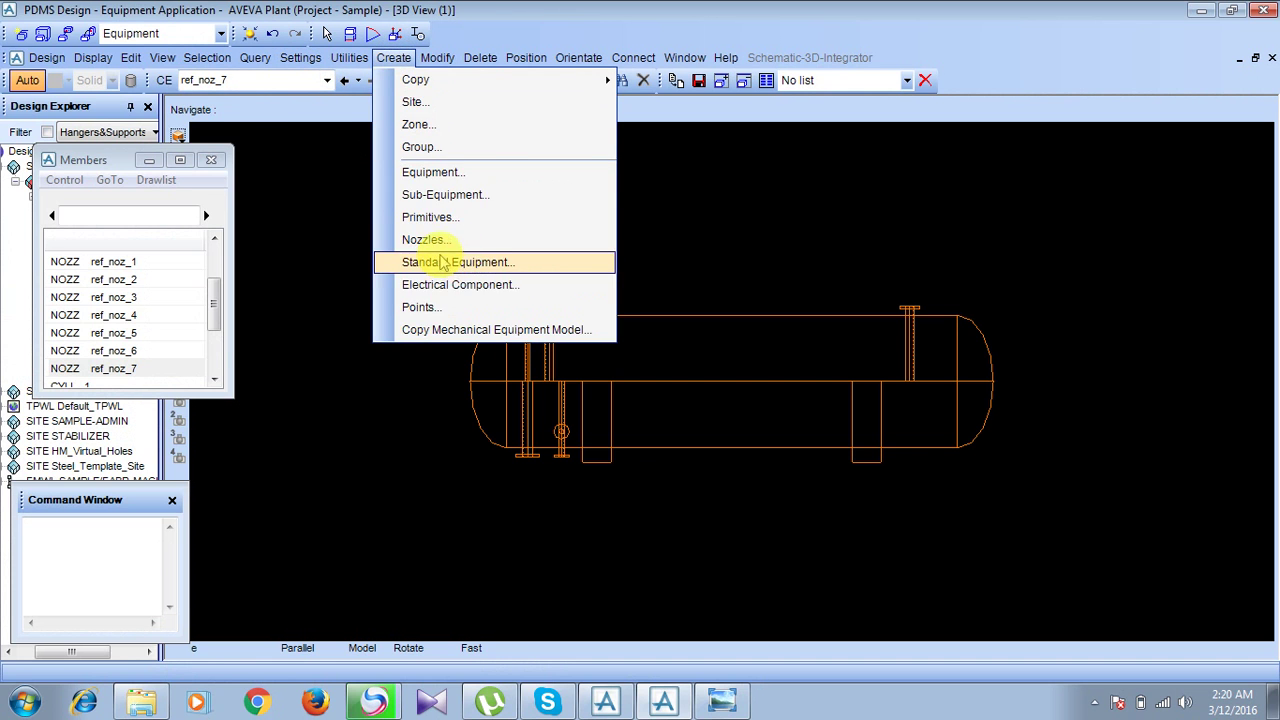
pyautogui.click(432, 241)
pyautogui.press('BackSpace')
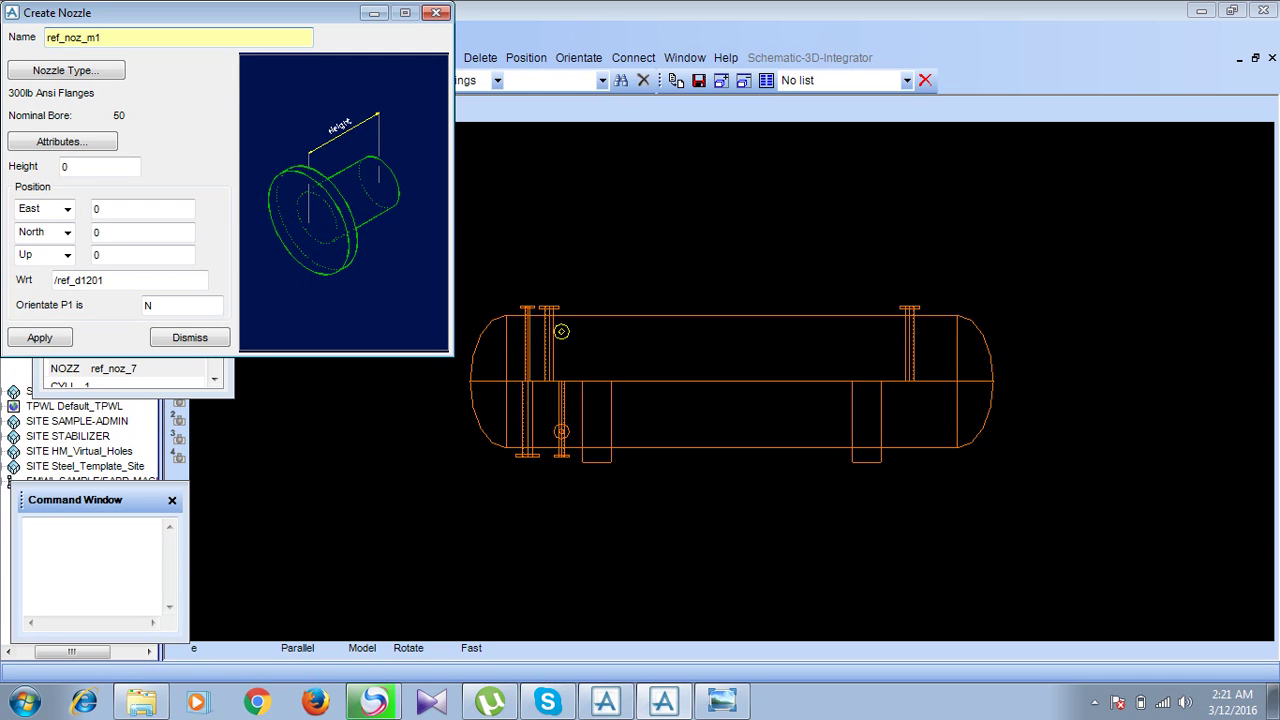
# Set the nozzle specification to #300.R.F Ansi_flanged with 450 nominal bore.
pyautogui.click(66, 70)
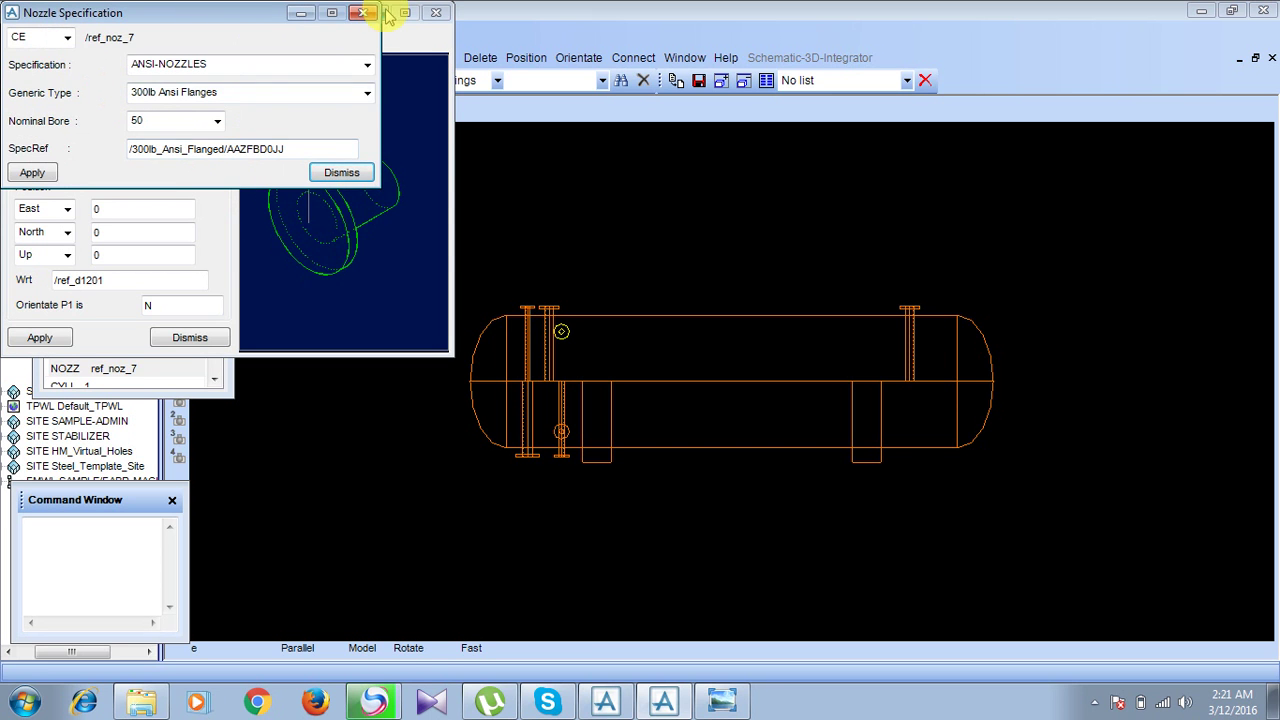
pyautogui.click(340, 62)
pyautogui.click(273, 141)
pyautogui.click(216, 120)
pyautogui.scroll(-2, 194, 170)
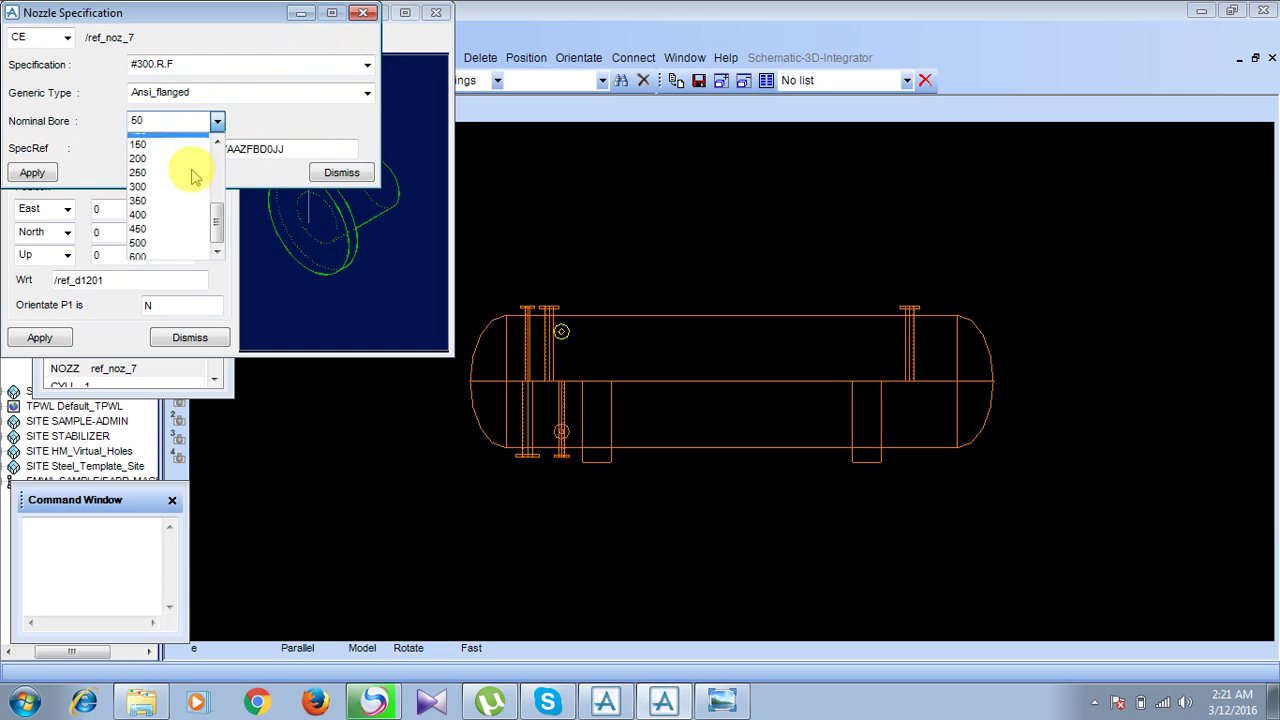
pyautogui.click(148, 228)
pyautogui.click(32, 172)
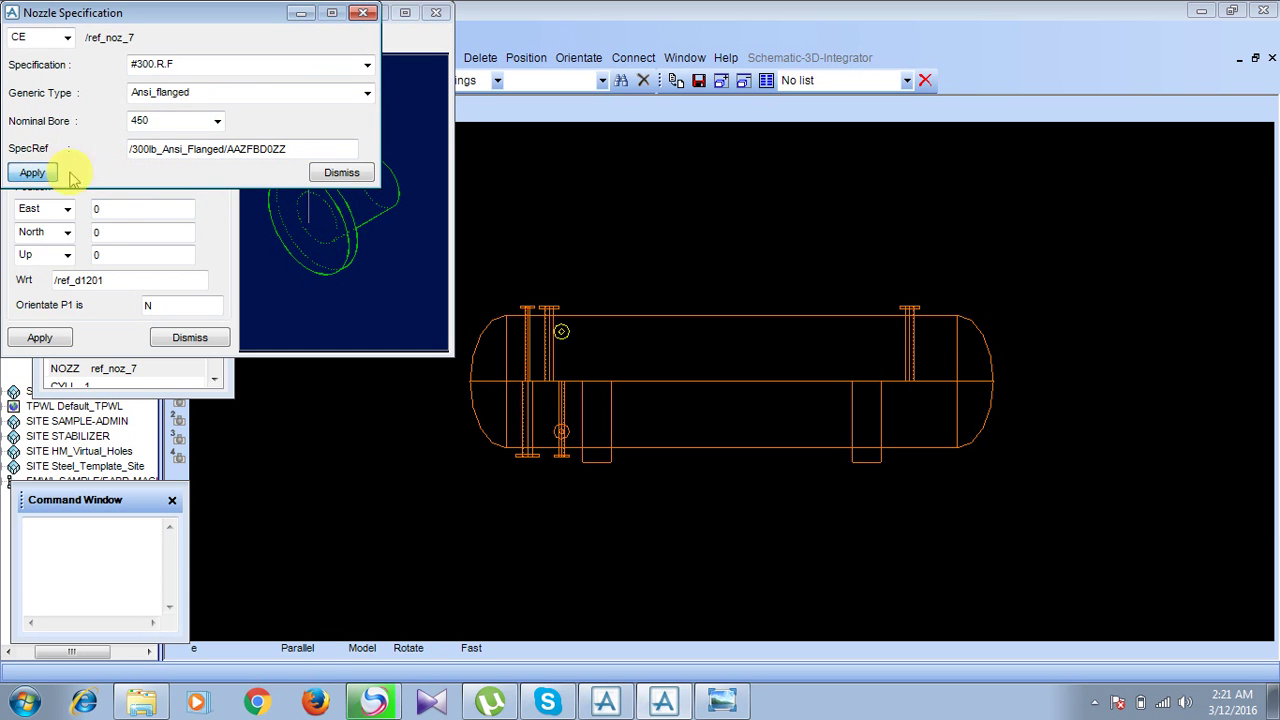
pyautogui.click(338, 172)
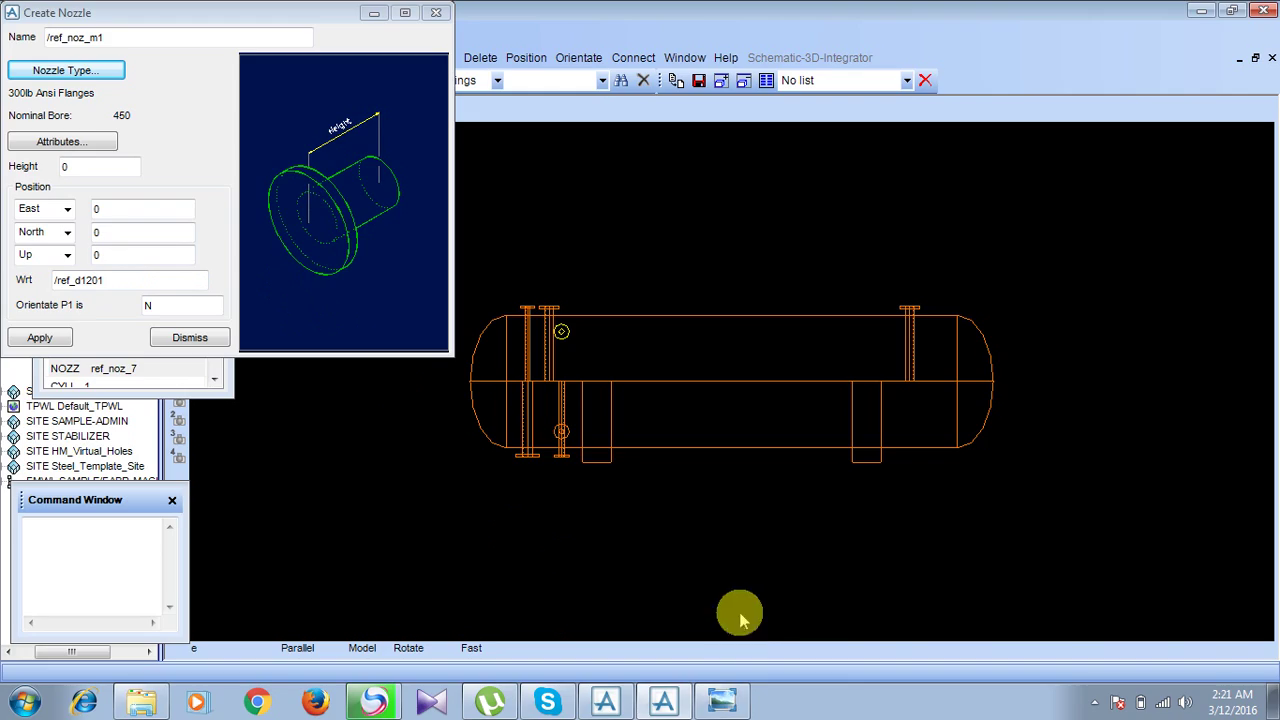
pyautogui.click(722, 701)
pyautogui.moveTo(943, 429)
pyautogui.mouseDown()
pyautogui.moveTo(729, 389)
pyautogui.moveTo(731, 400)
pyautogui.moveTo(723, 346)
pyautogui.moveTo(705, 334)
pyautogui.mouseUp()
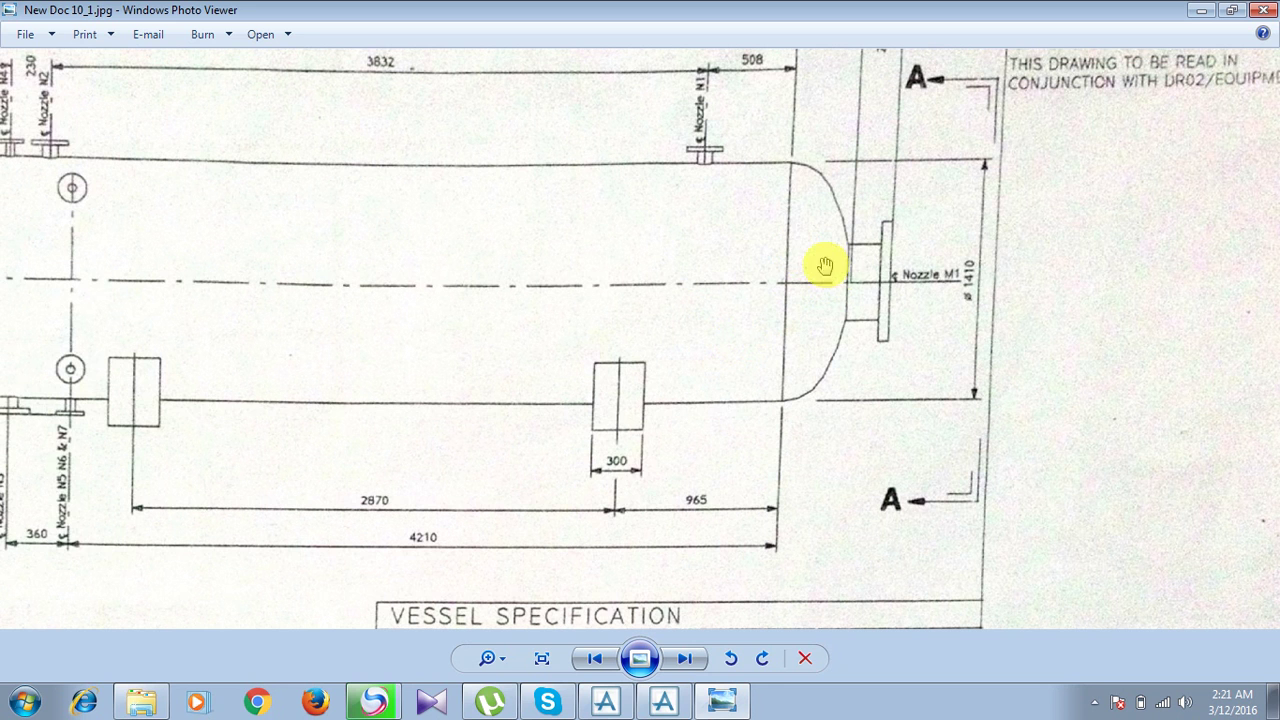
pyautogui.moveTo(860, 289); pyautogui.dragTo(863, 368)
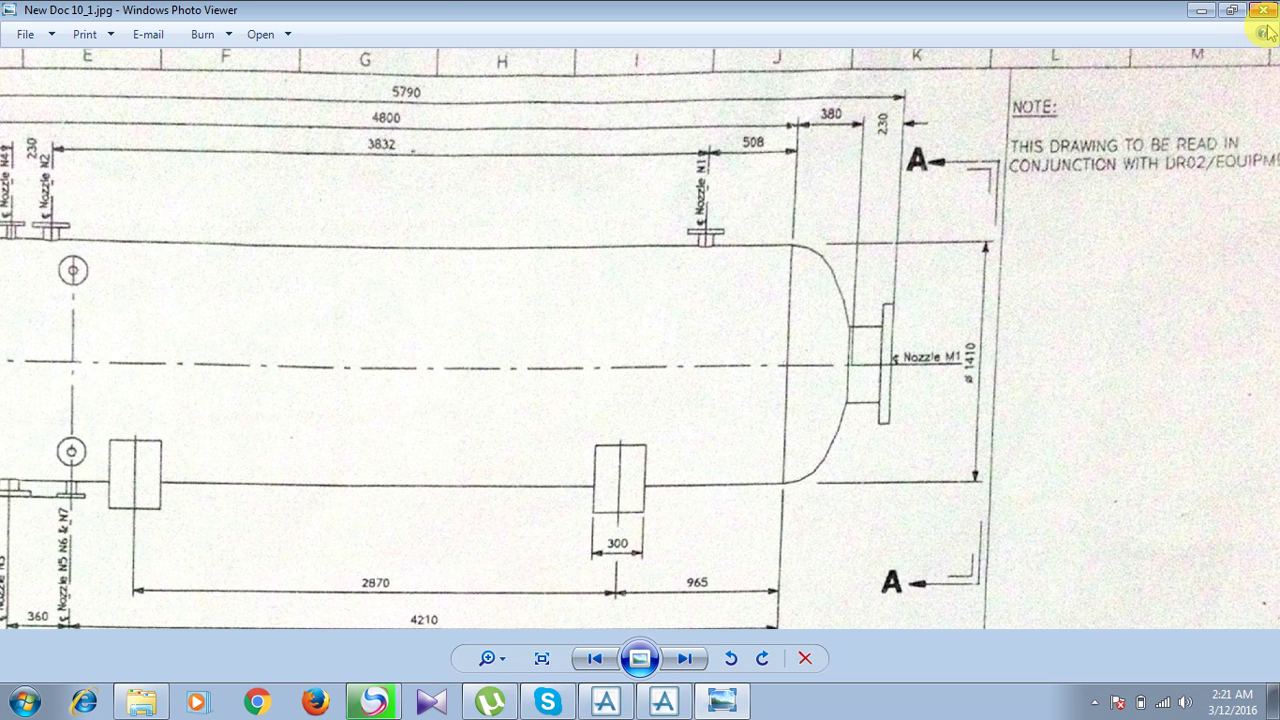
pyautogui.click(1200, 10)
pyautogui.click(87, 167)
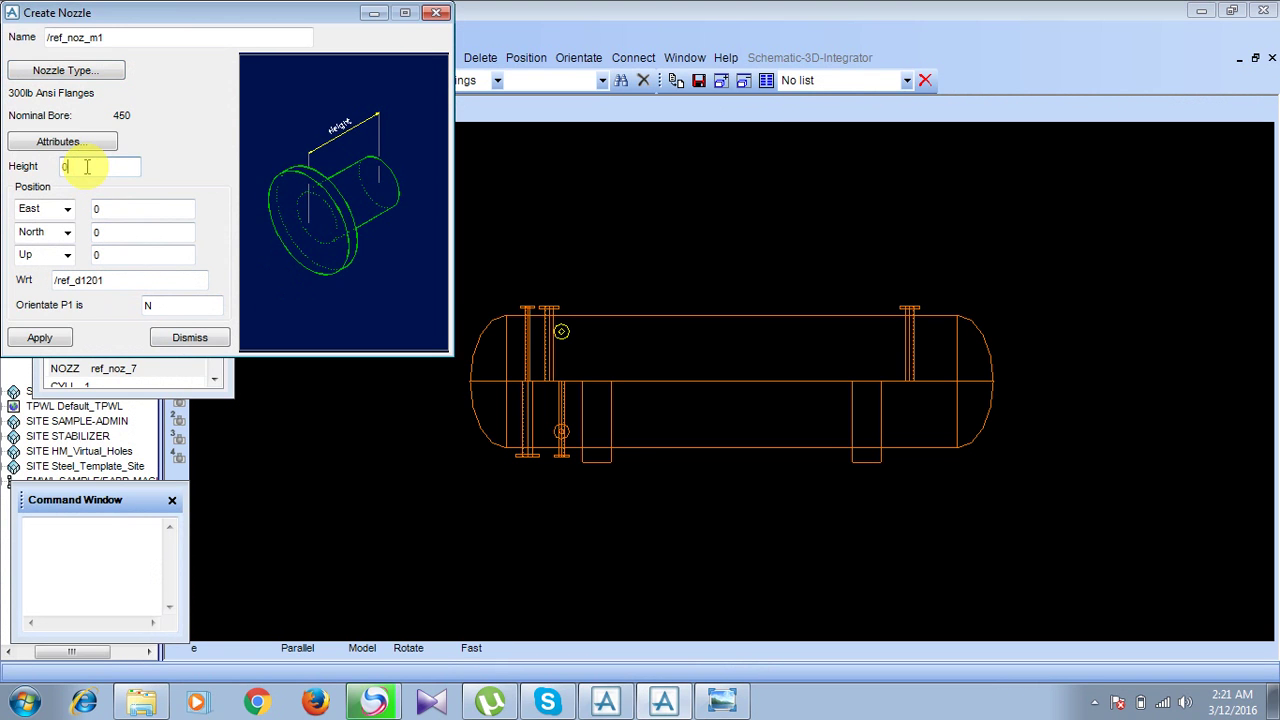
# Set the manhole nozzle height to 610 and orient P1 to South, checking the scanned drawing.
pyautogui.write('61')
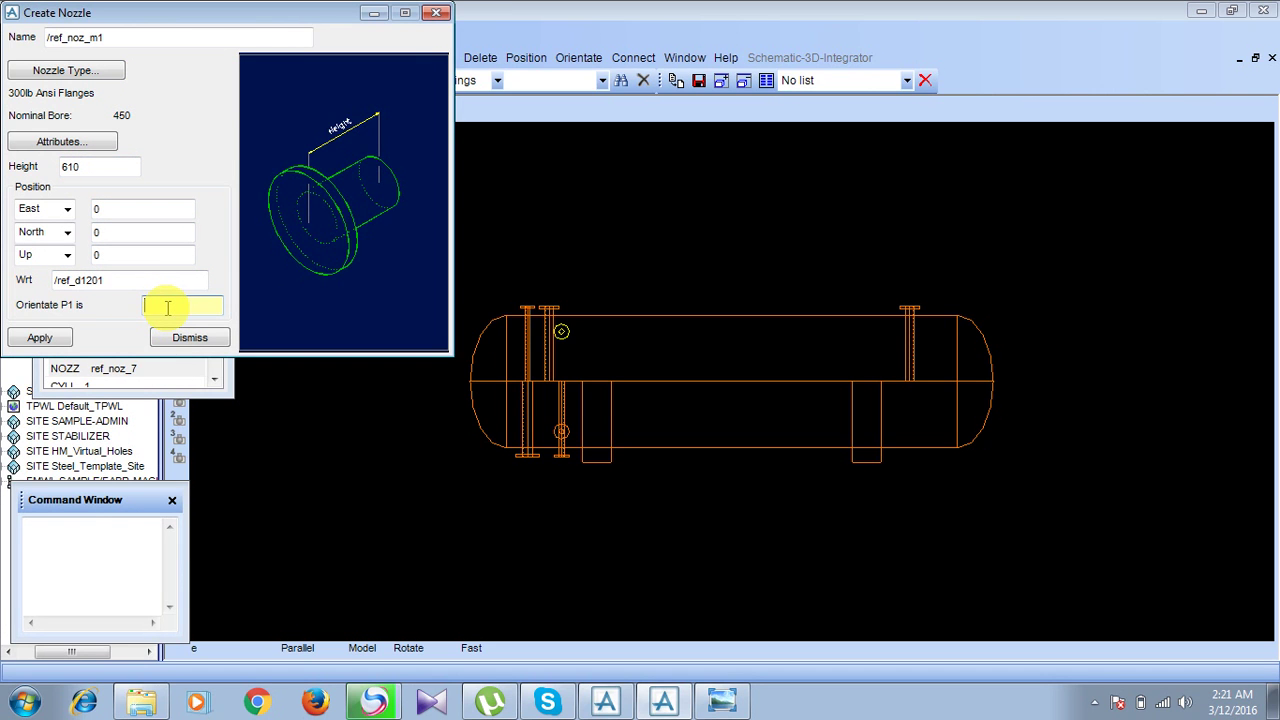
pyautogui.write('s')
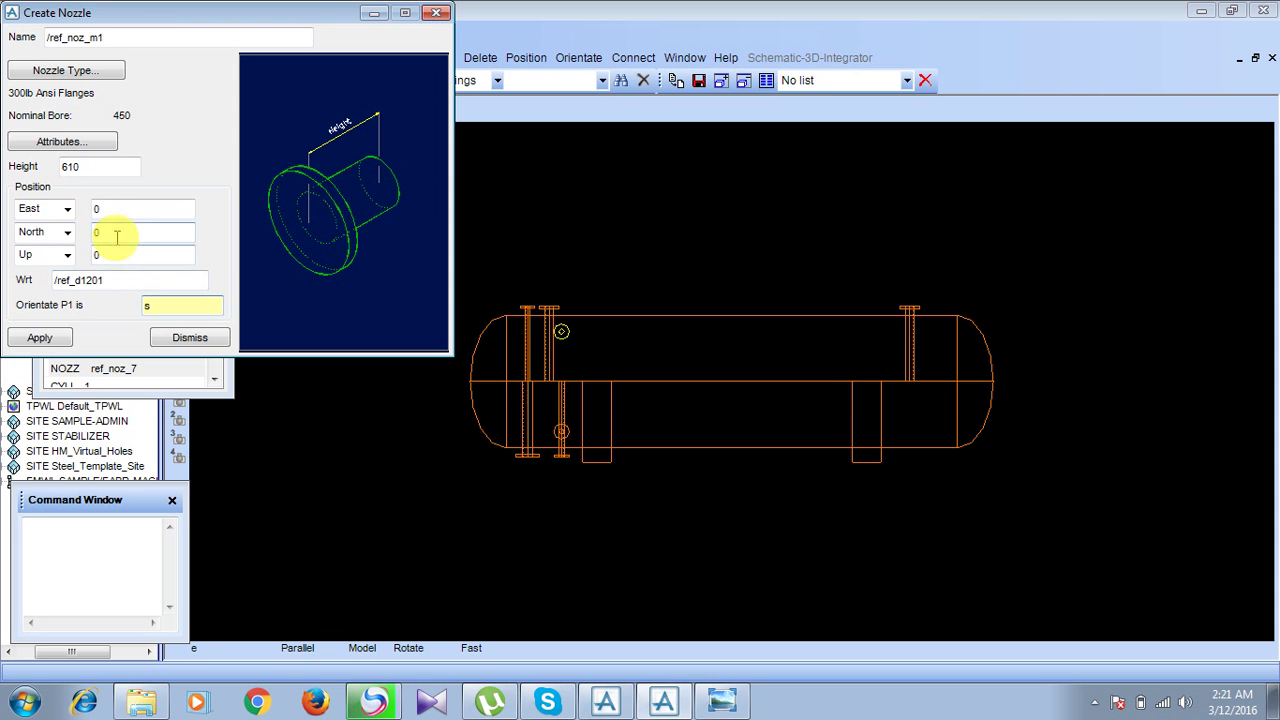
pyautogui.click(370, 540)
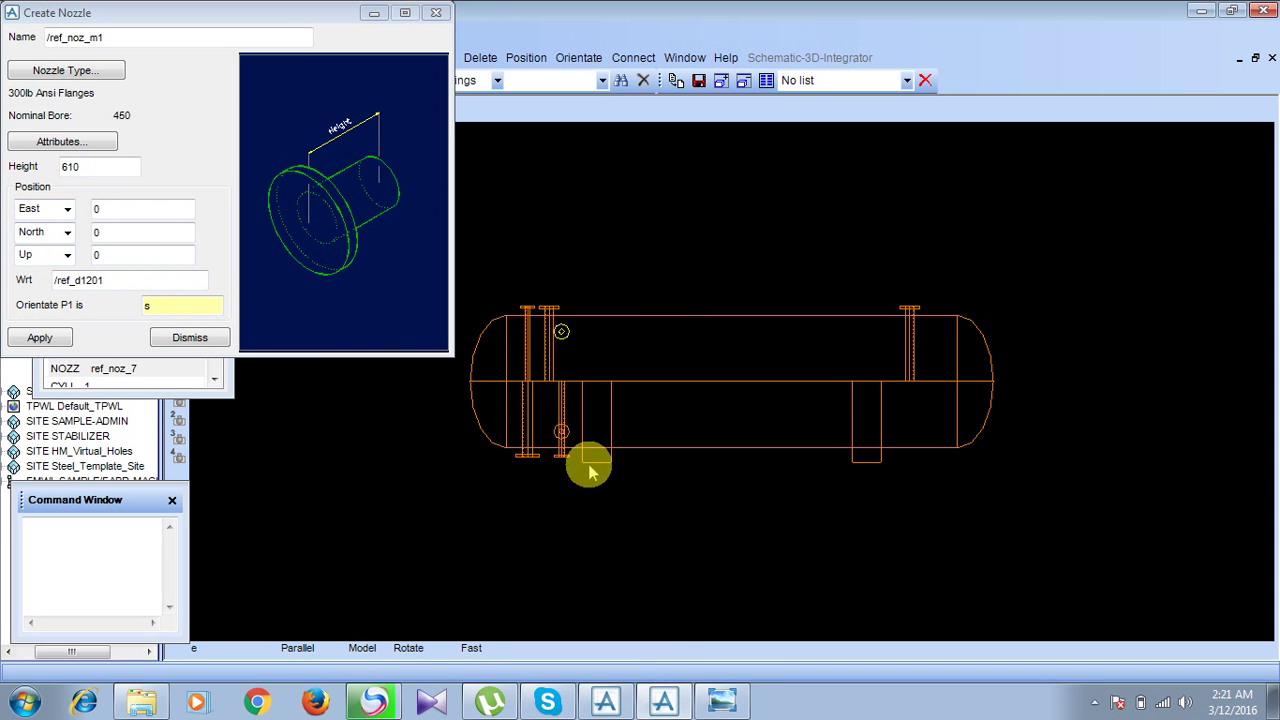
pyautogui.click(742, 704)
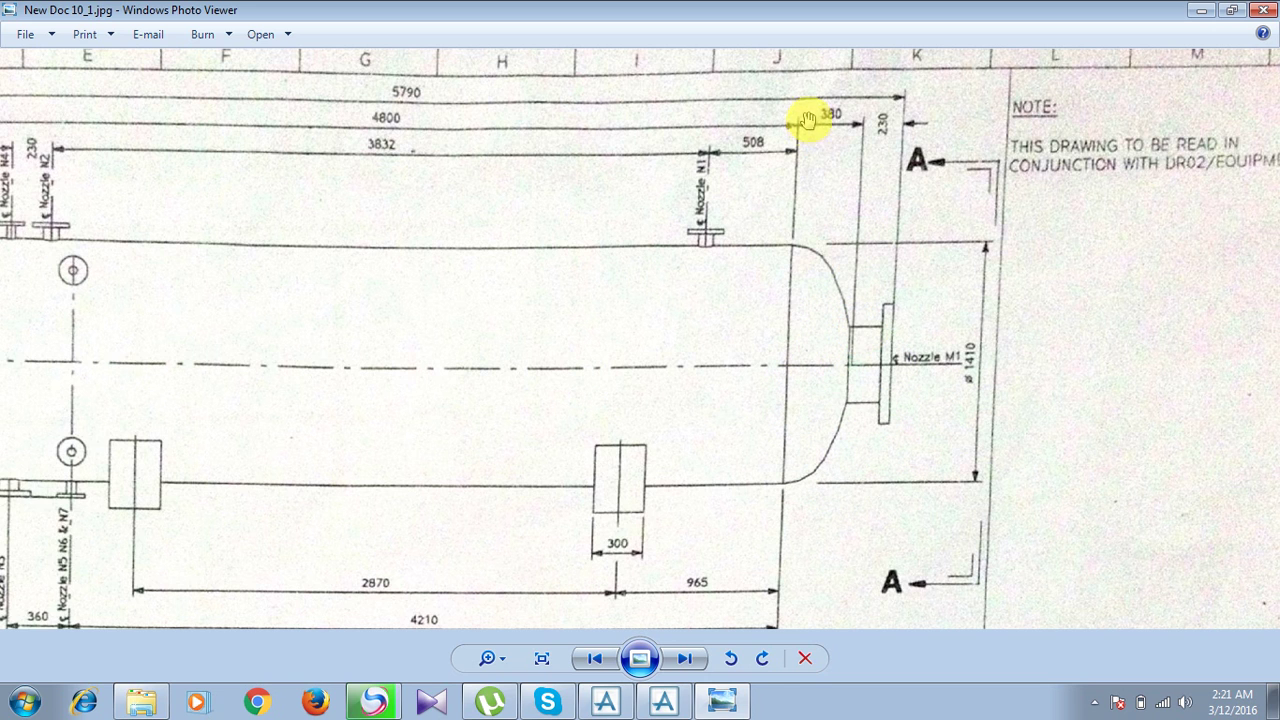
pyautogui.click(1201, 11)
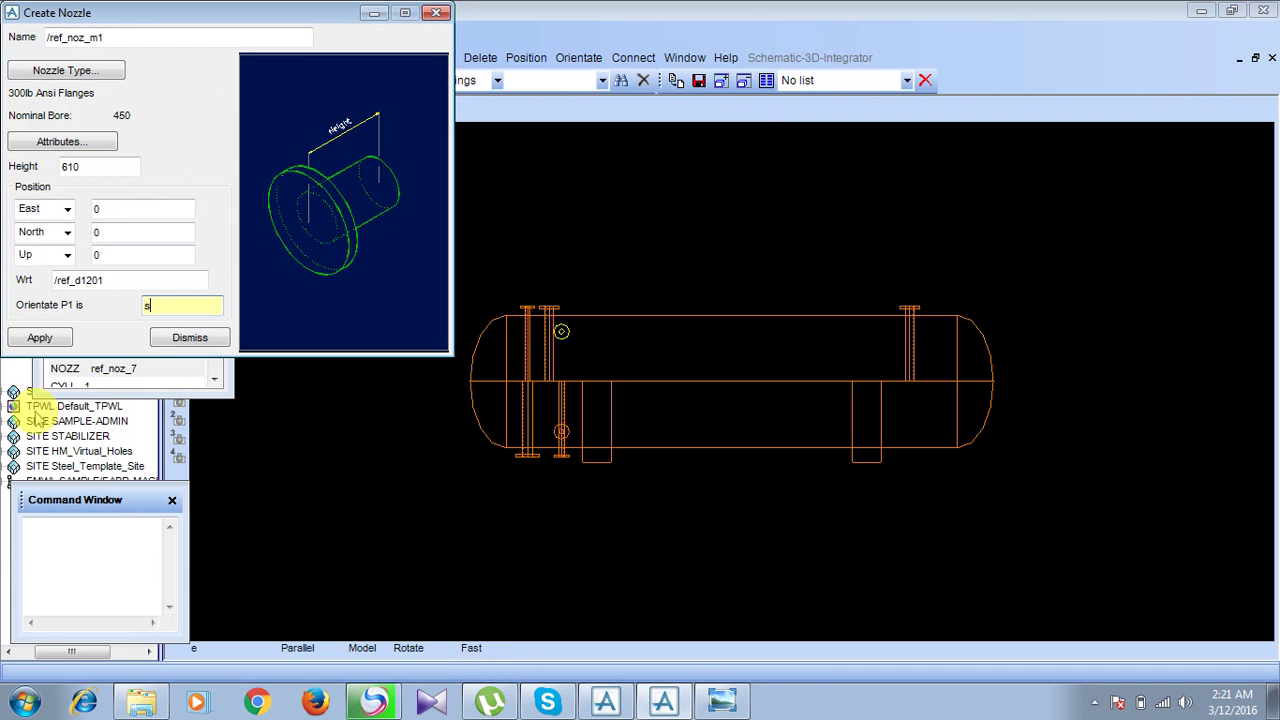
# Change the second offset from North to South 610 and apply to create nozzle M1.
pyautogui.click(62, 235)
pyautogui.click(40, 265)
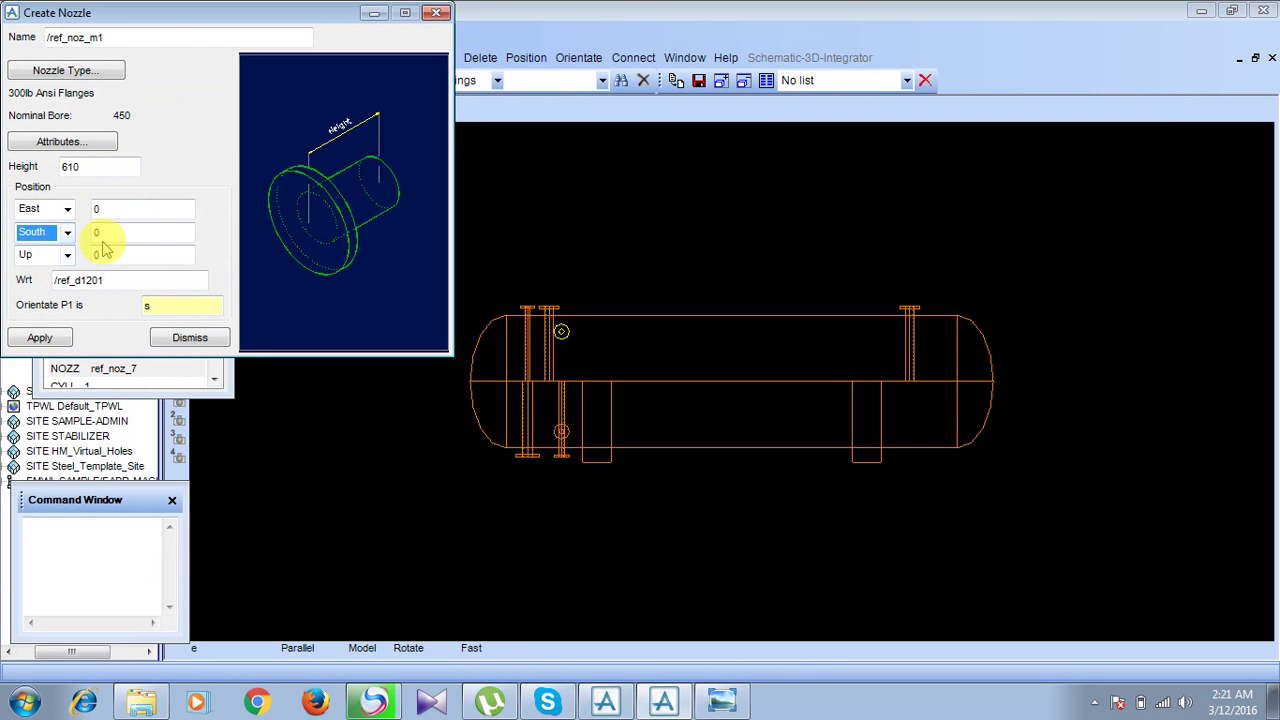
pyautogui.click(125, 232)
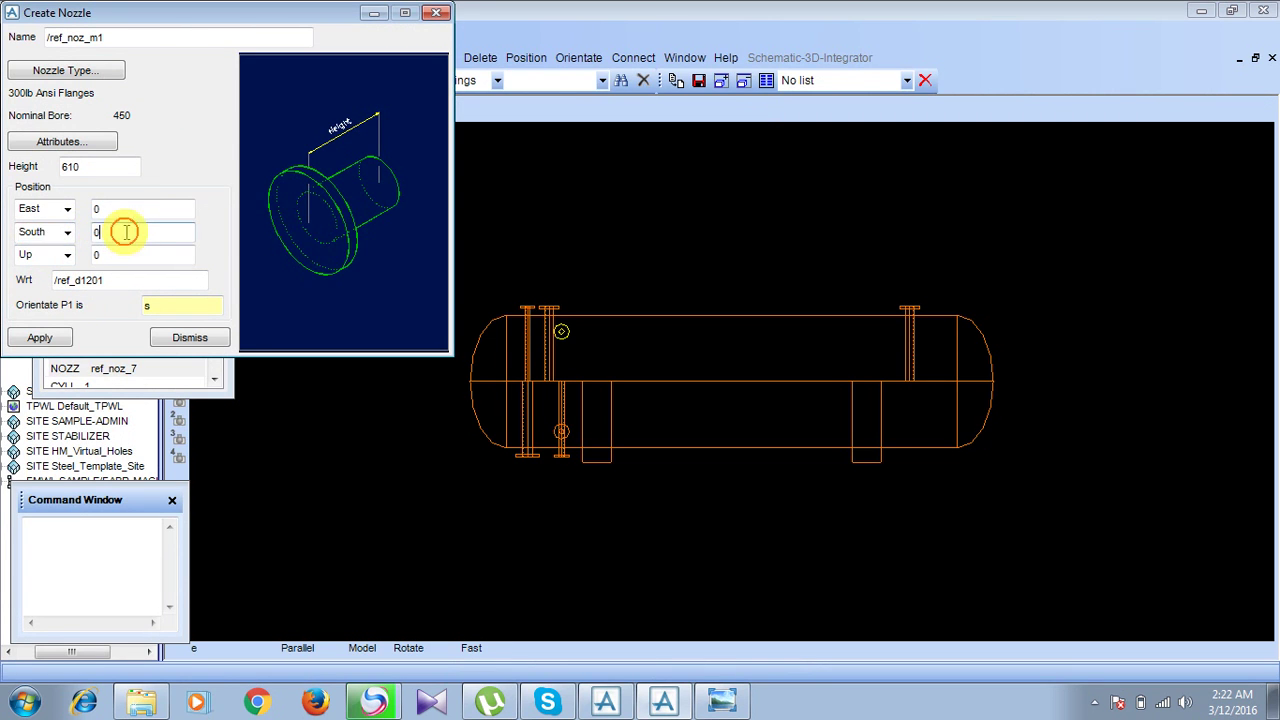
pyautogui.write('61')
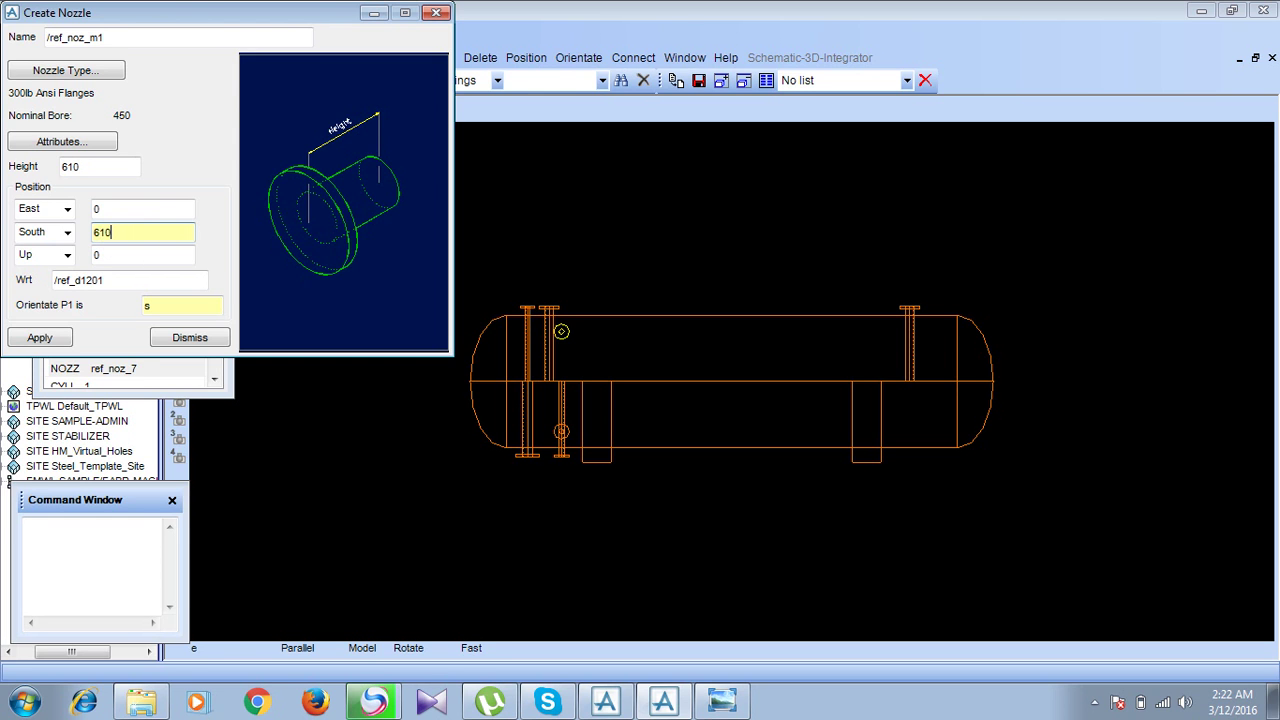
pyautogui.press('Tab')
pyautogui.click(40, 338)
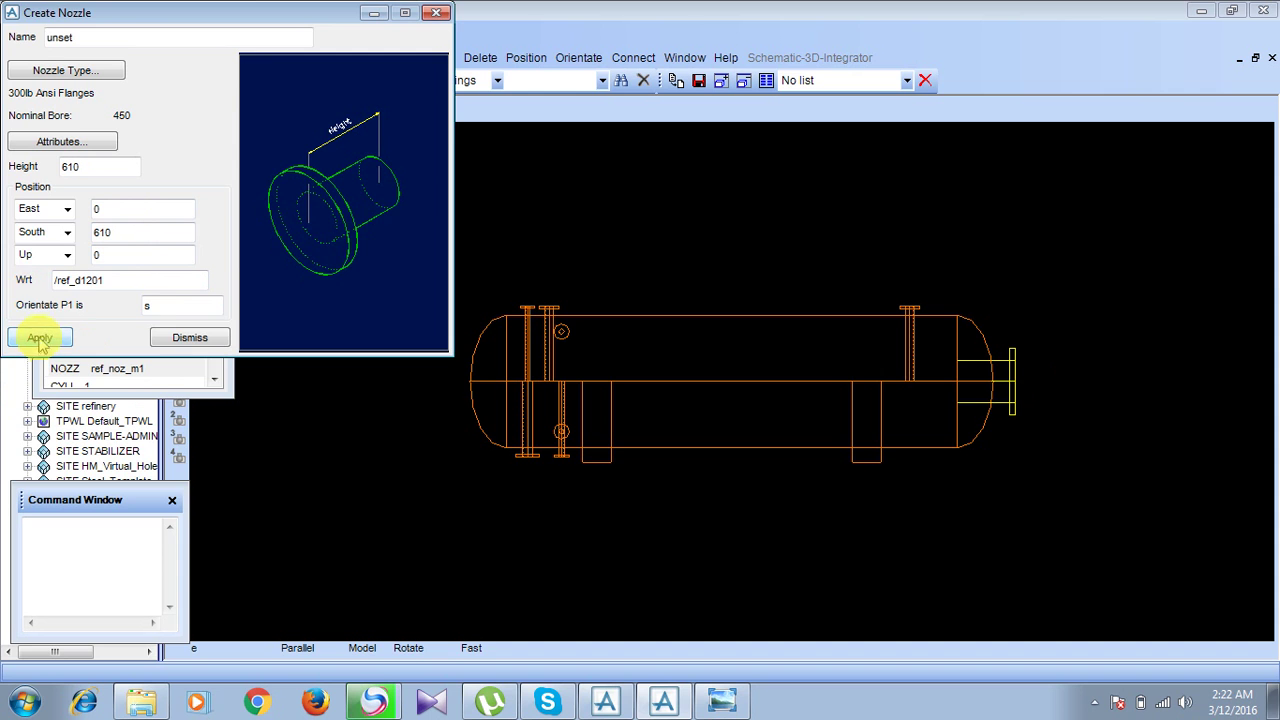
pyautogui.click(190, 338)
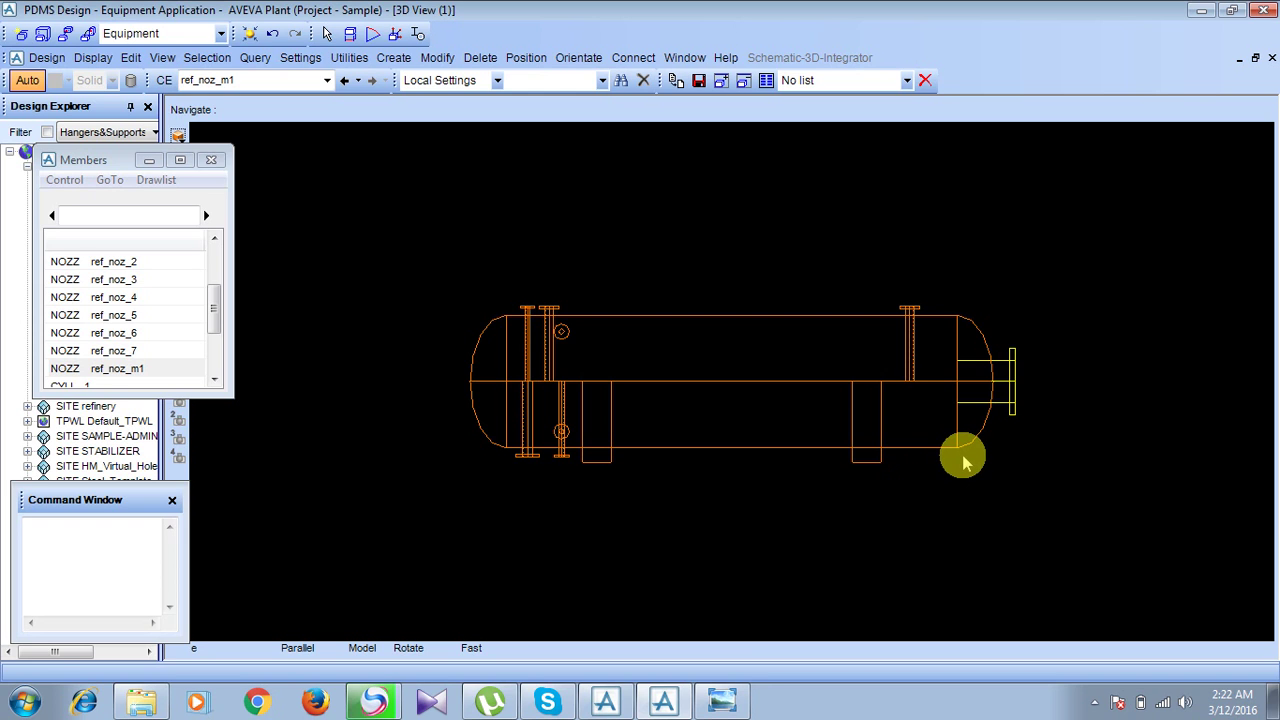
# Show vessel ref_d1201 as shaded solids and orbit it to inspect its sides and top.
pyautogui.press('F8')
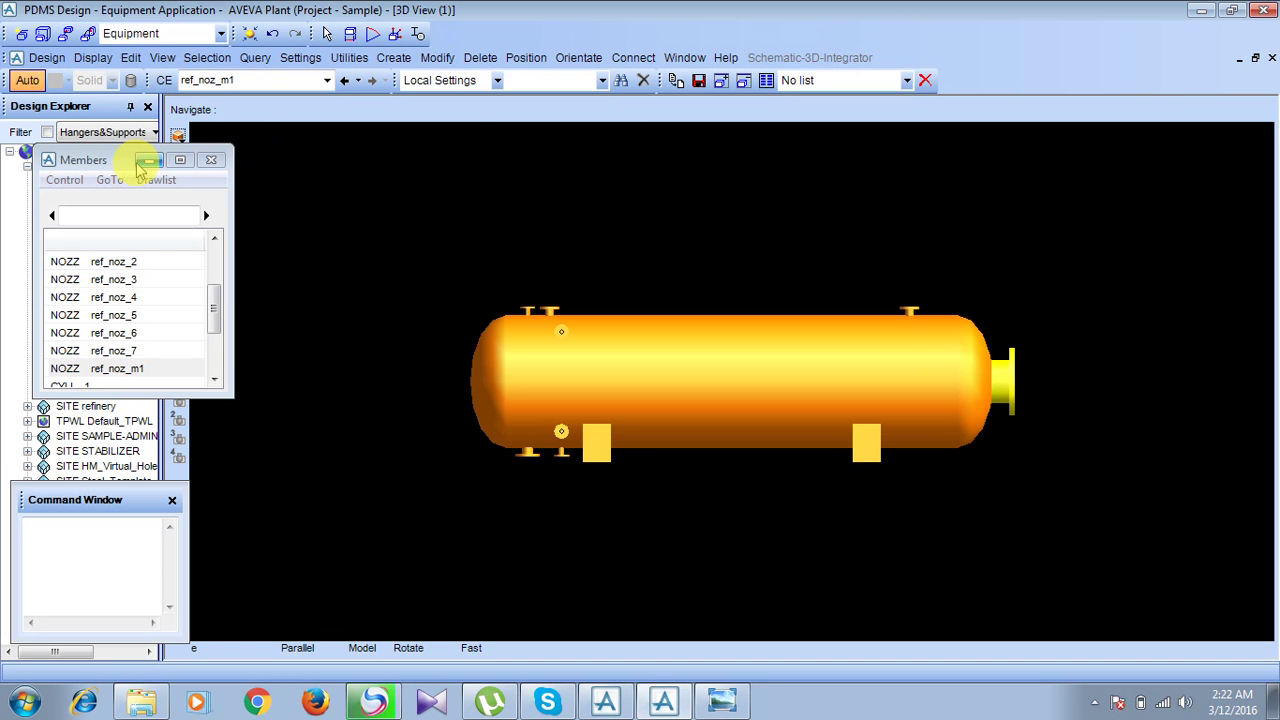
pyautogui.moveTo(100, 157); pyautogui.dragTo(37, 134)
pyautogui.click(178, 253)
pyautogui.moveTo(416, 333); pyautogui.dragTo(400, 371, button='middle')
pyautogui.moveTo(543, 520); pyautogui.dragTo(568, 480, button='middle')
pyautogui.moveTo(820, 249); pyautogui.dragTo(729, 443, button='middle')
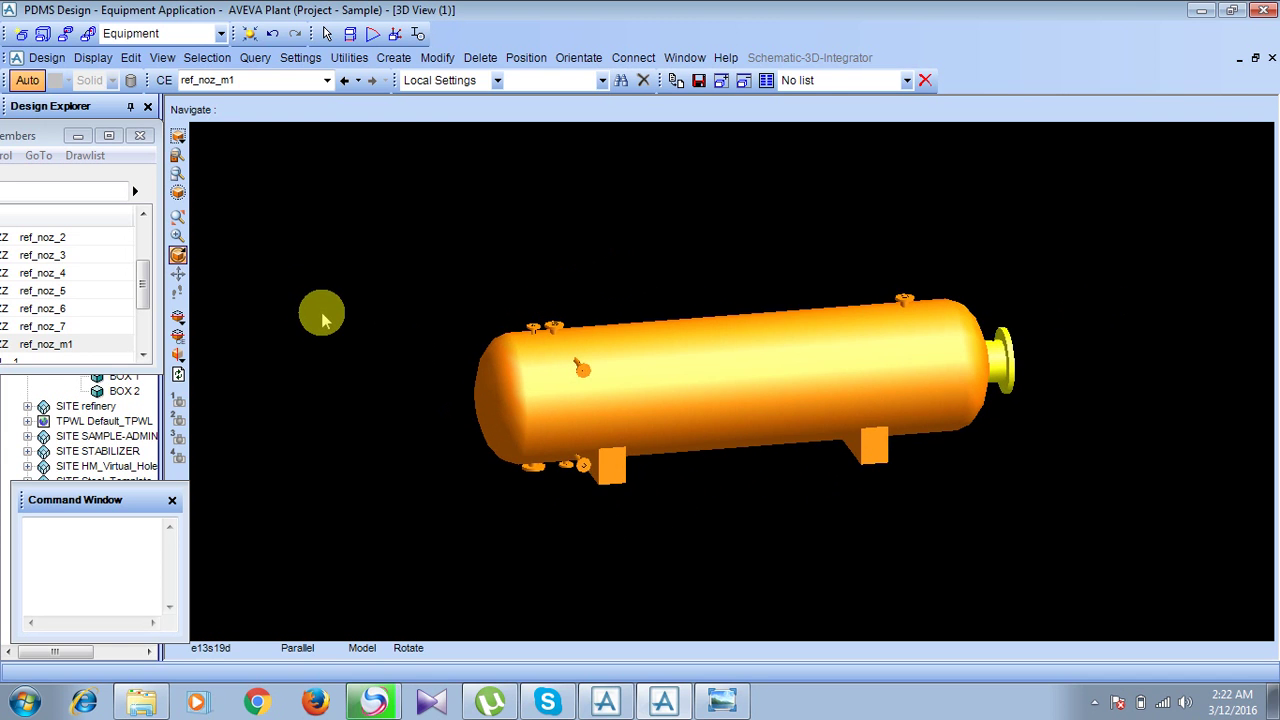
pyautogui.moveTo(629, 563); pyautogui.dragTo(609, 511, button='middle')
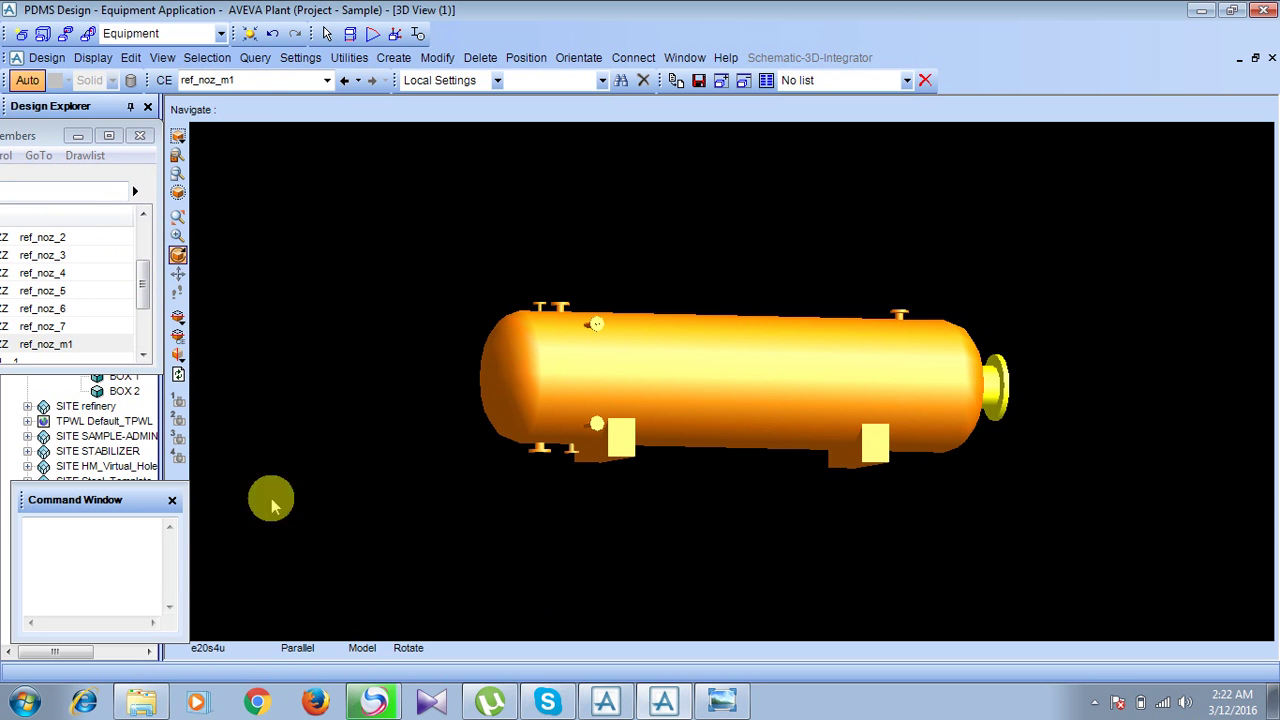
pyautogui.moveTo(31, 140); pyautogui.dragTo(87, 149)
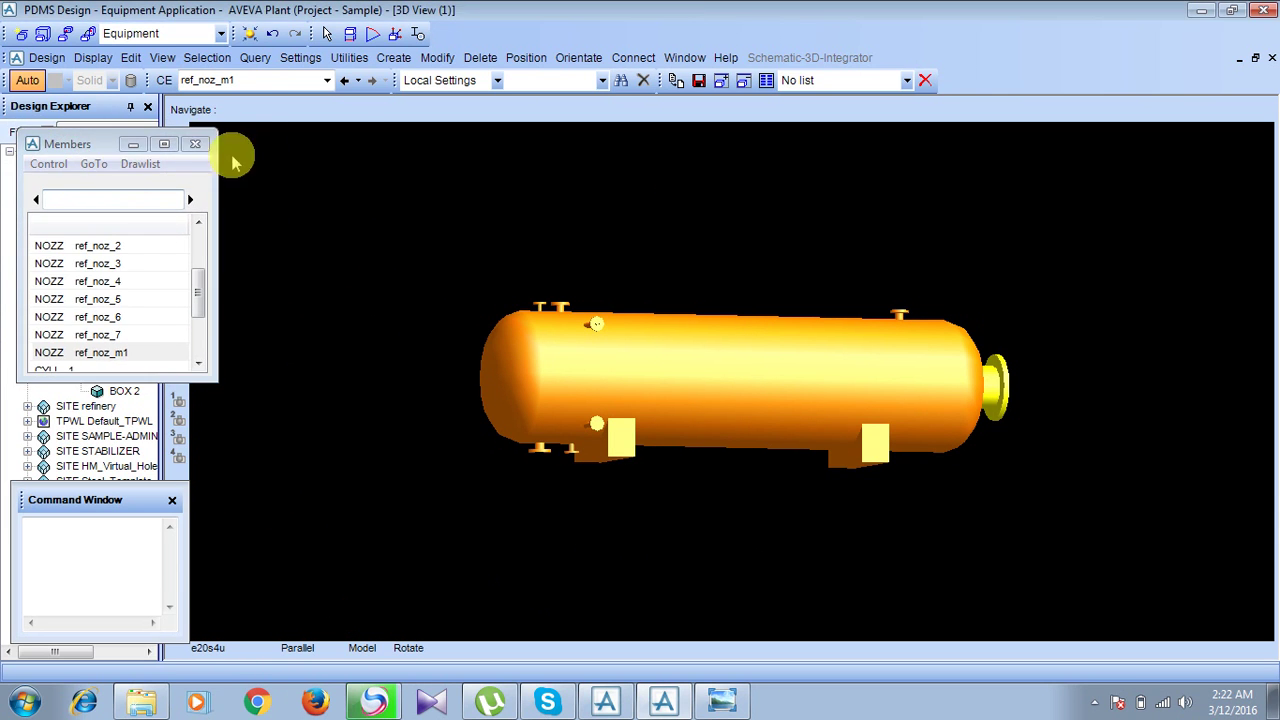